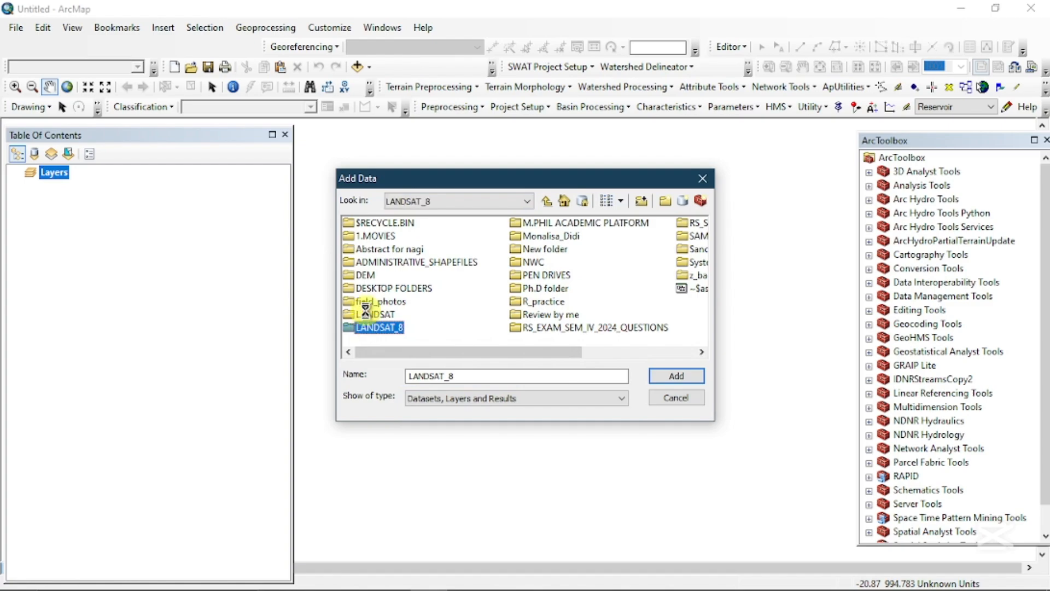
- Add the band 10 raster LC08_L1TP_140043_20241227_20250103_02_T1_B10.TIF from the LANDSAT_8 folder to the map
double_click(366, 328)
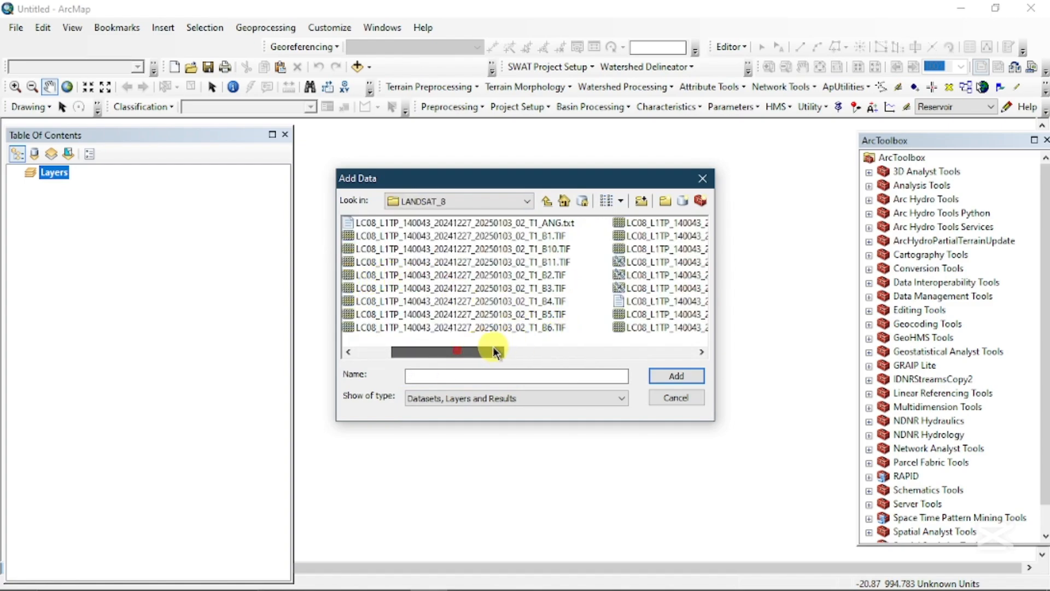
left_click(700, 352)
left_click(699, 353)
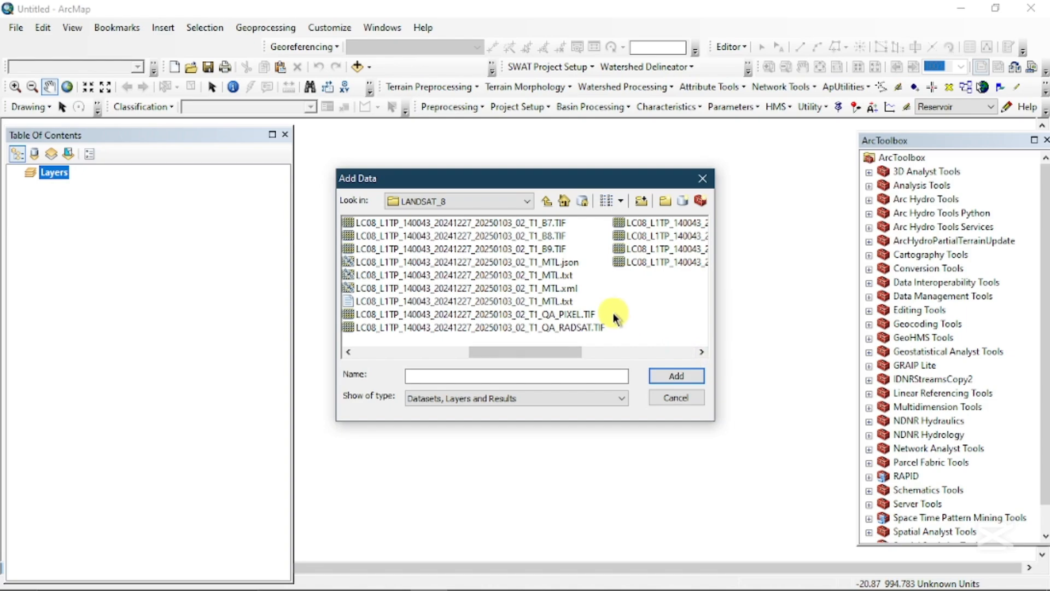
left_click(702, 352)
left_click_drag(672, 352, 456, 361)
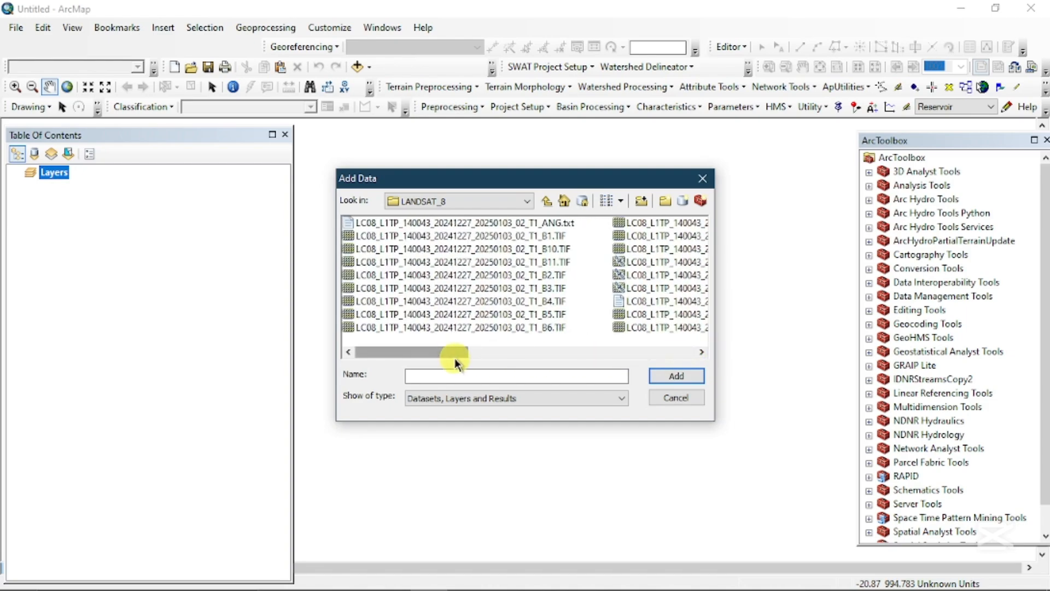
left_click(549, 250)
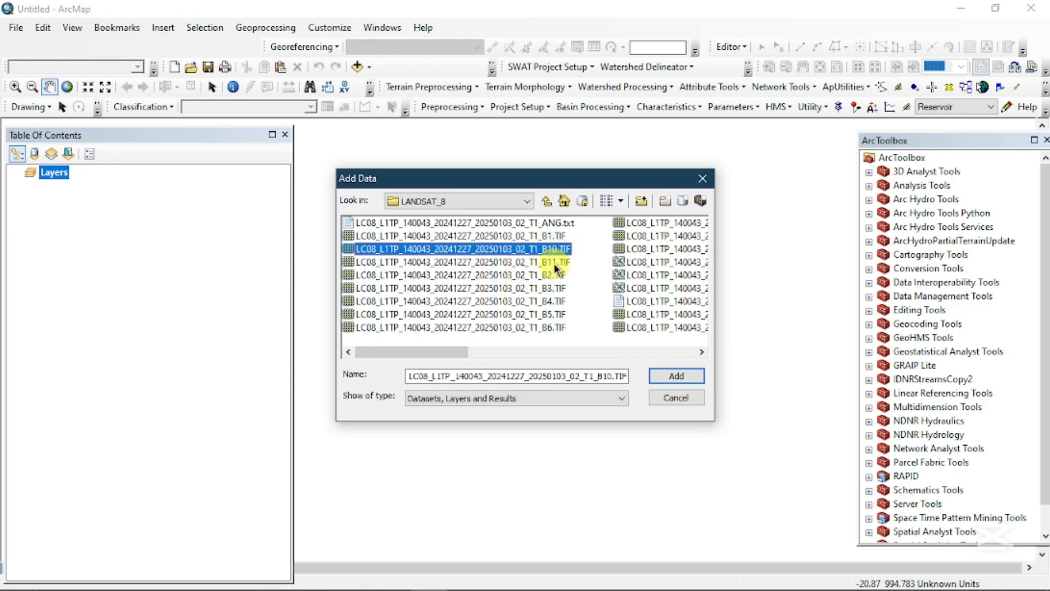
left_click(676, 376)
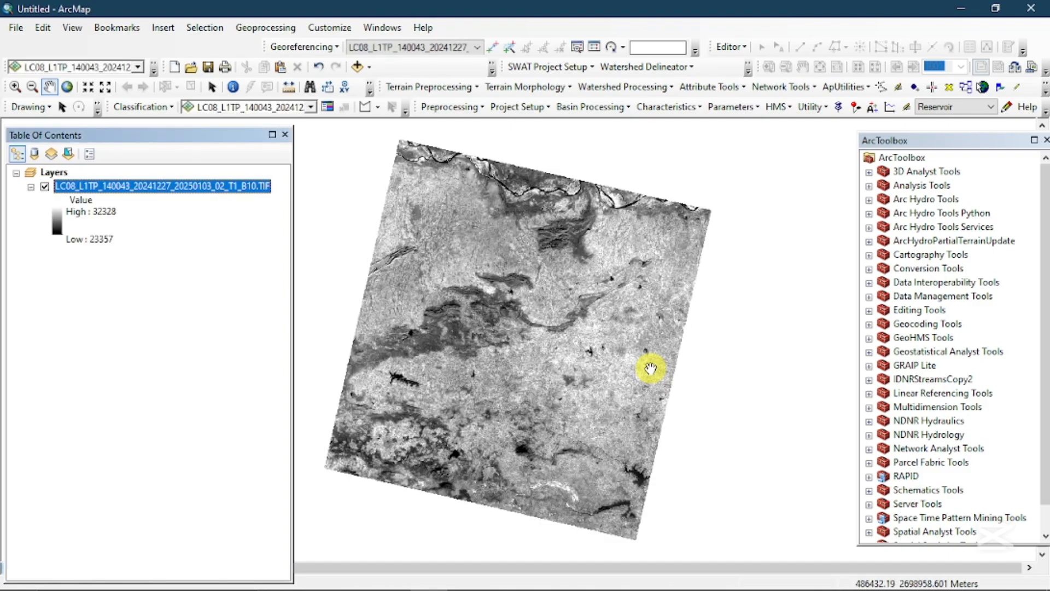
- Open the Raster Calculator from the Map Algebra toolset of the Spatial Analyst Tools
scroll(878, 424, "down", 1)
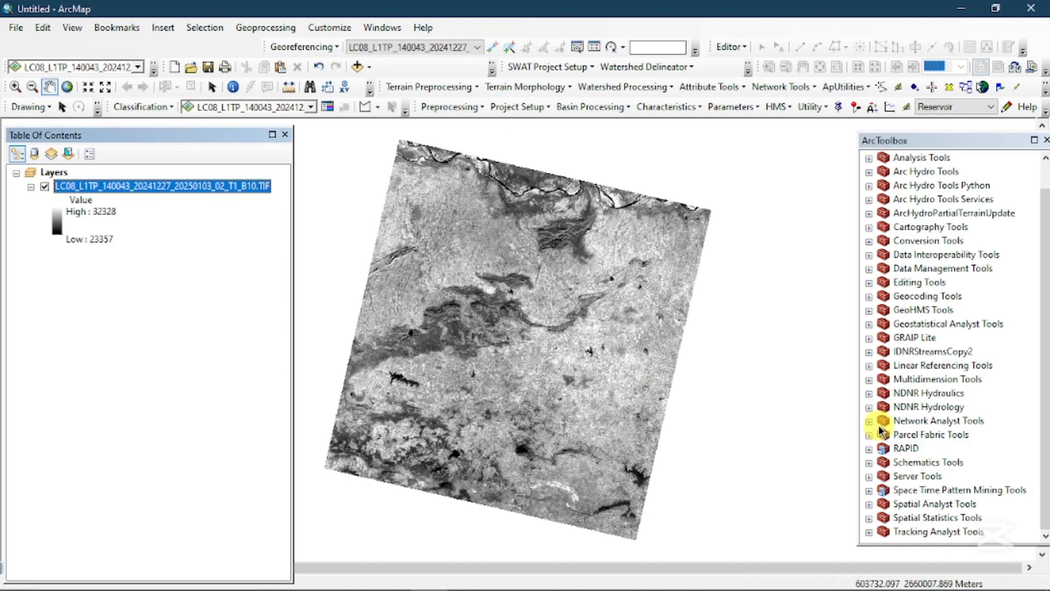
left_click(884, 504)
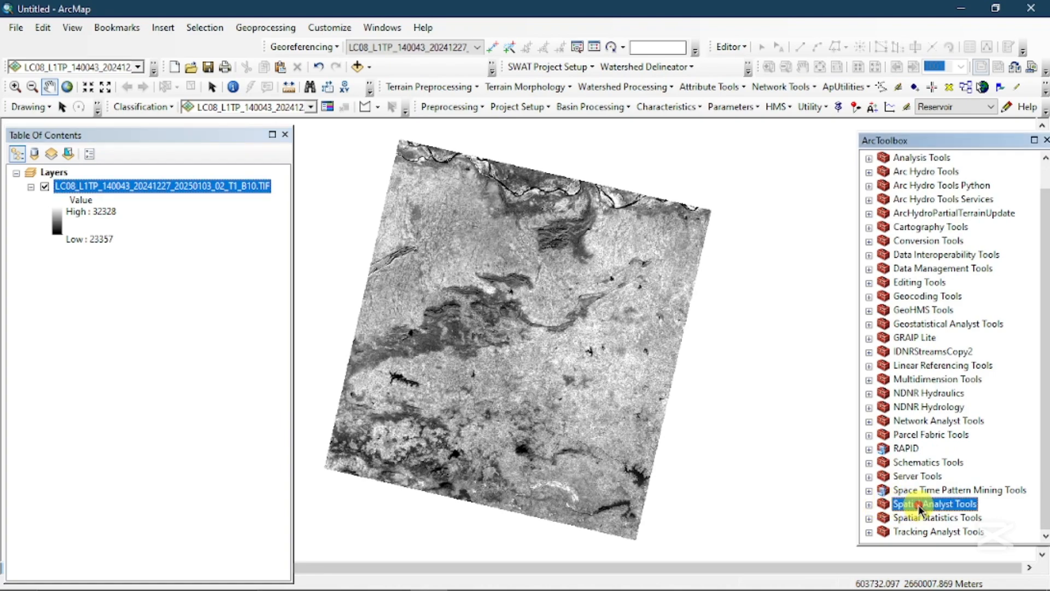
left_click(869, 504)
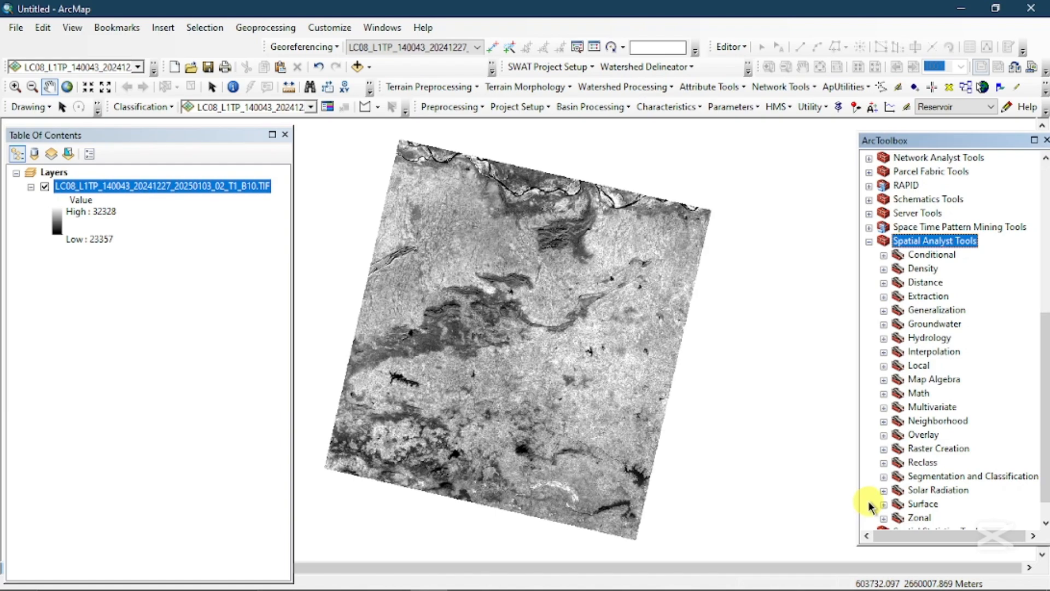
left_click(883, 380)
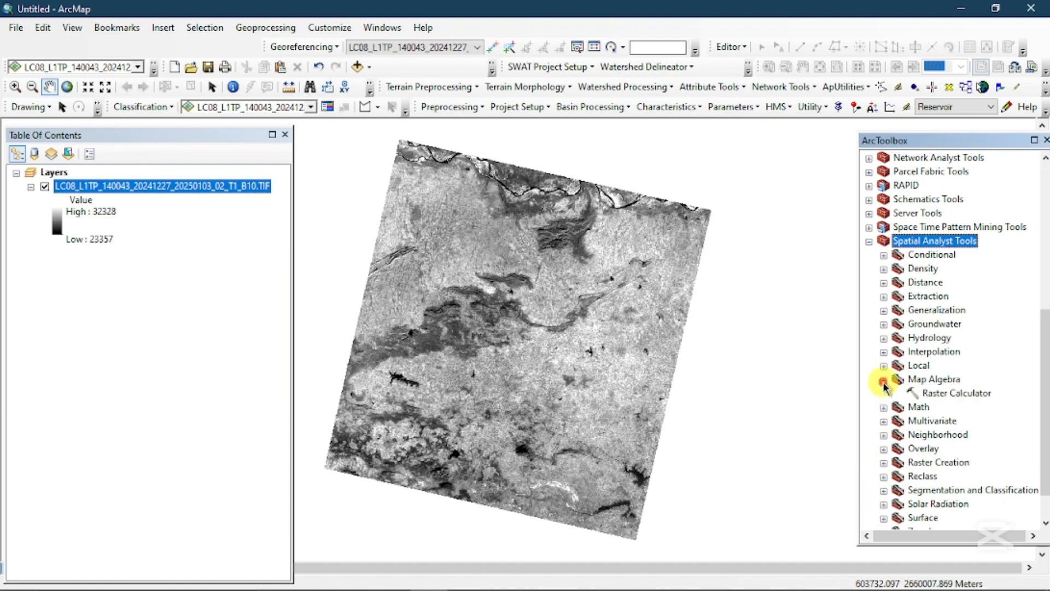
double_click(942, 393)
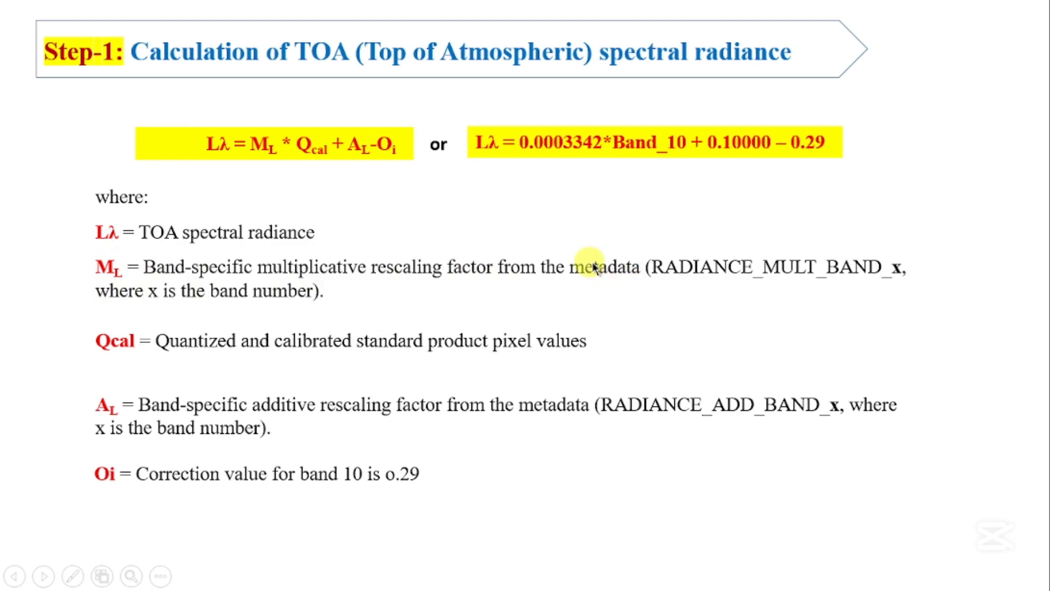
- End the PowerPoint slide show, open the MTL metadata text file from G:\LANDSAT_8 in File Explorer, and highlight the RADIANCE_MULT_BAND_10 entry
right_click(591, 318)
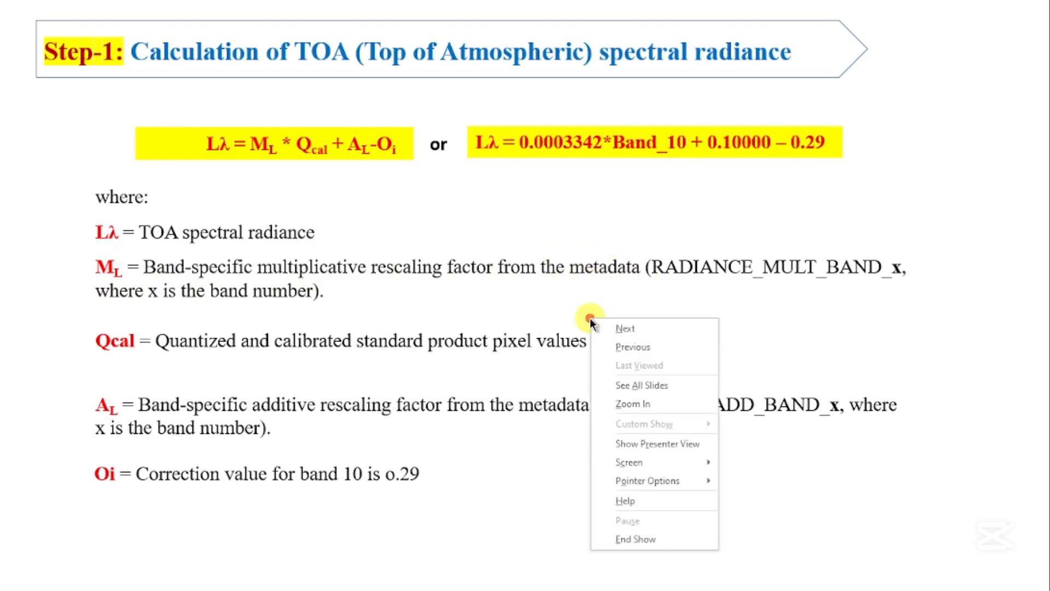
left_click(639, 538)
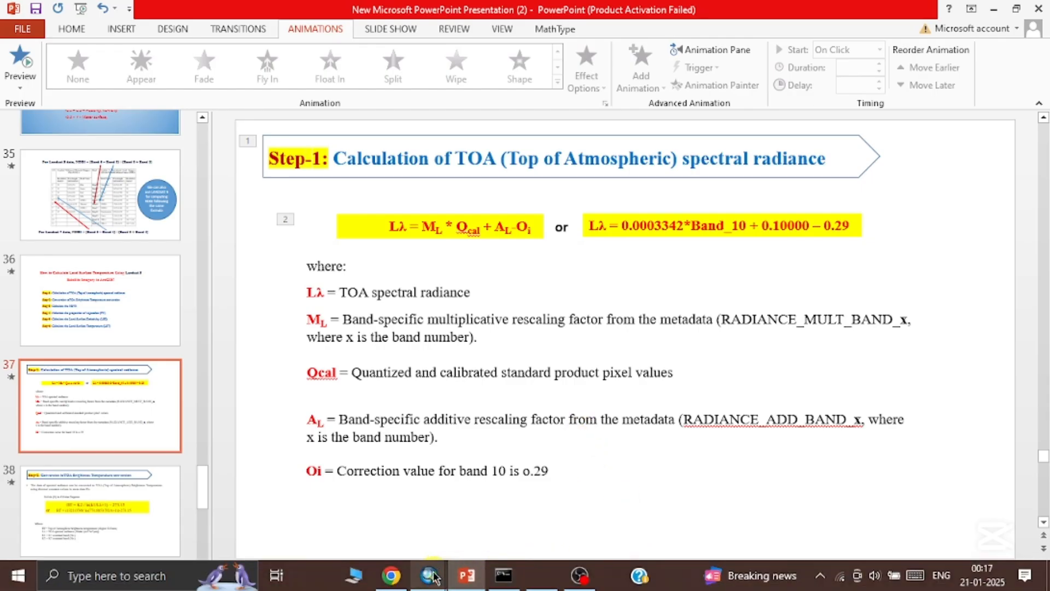
left_click(354, 575)
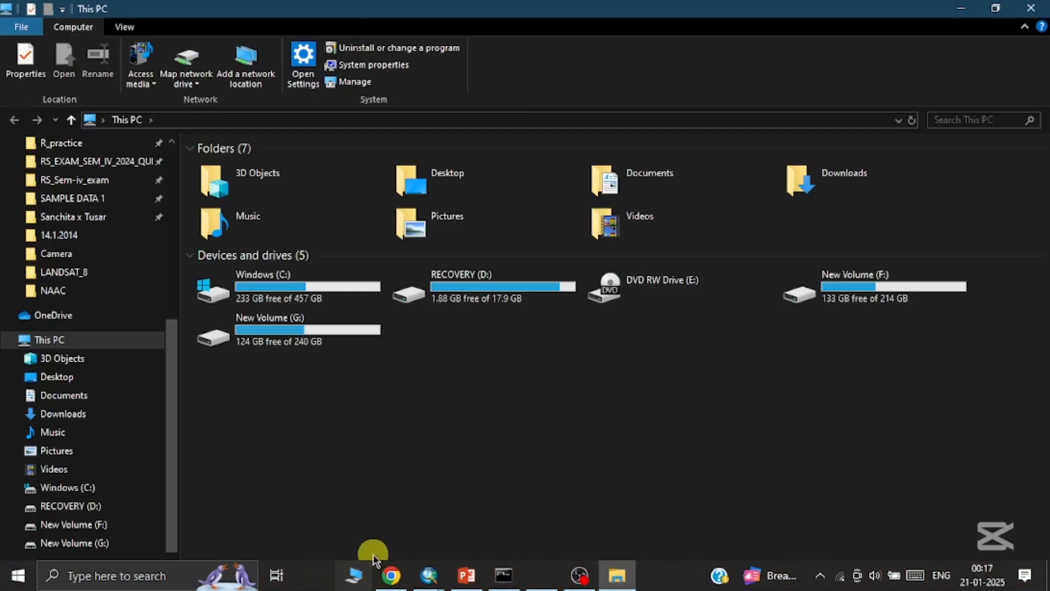
double_click(339, 341)
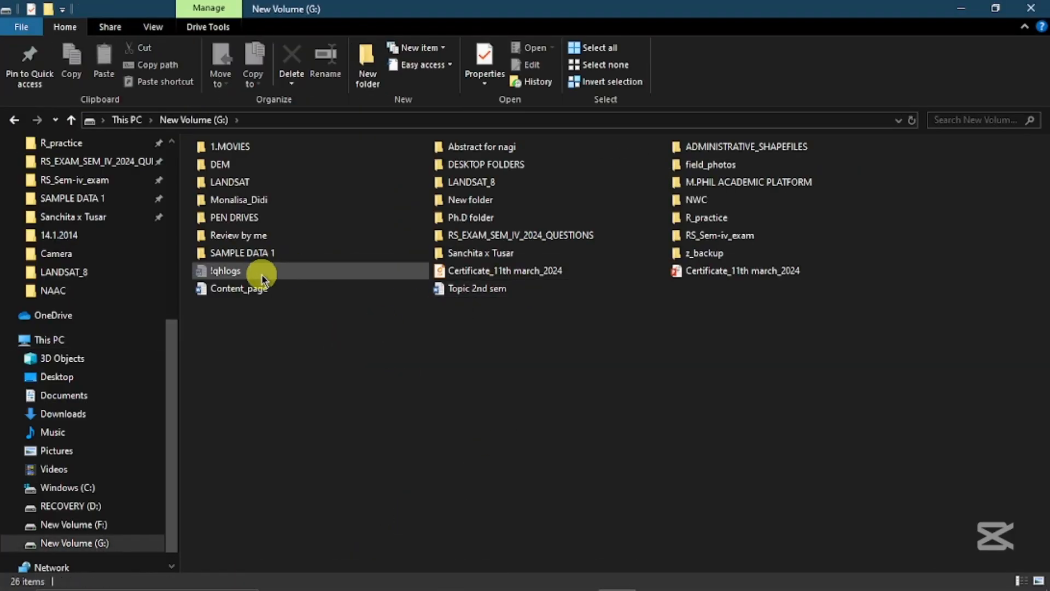
double_click(496, 183)
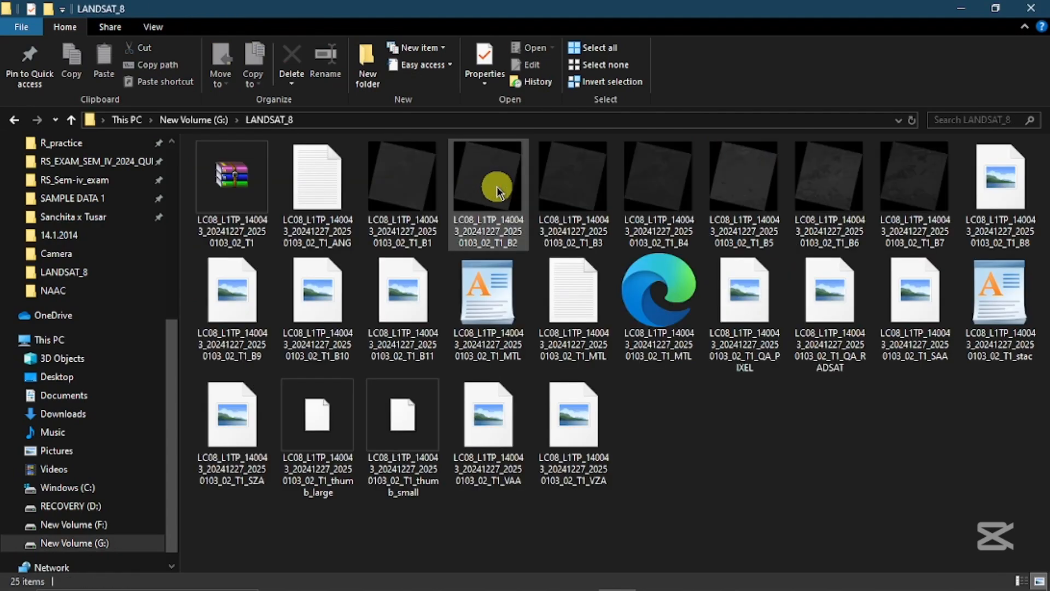
double_click(585, 351)
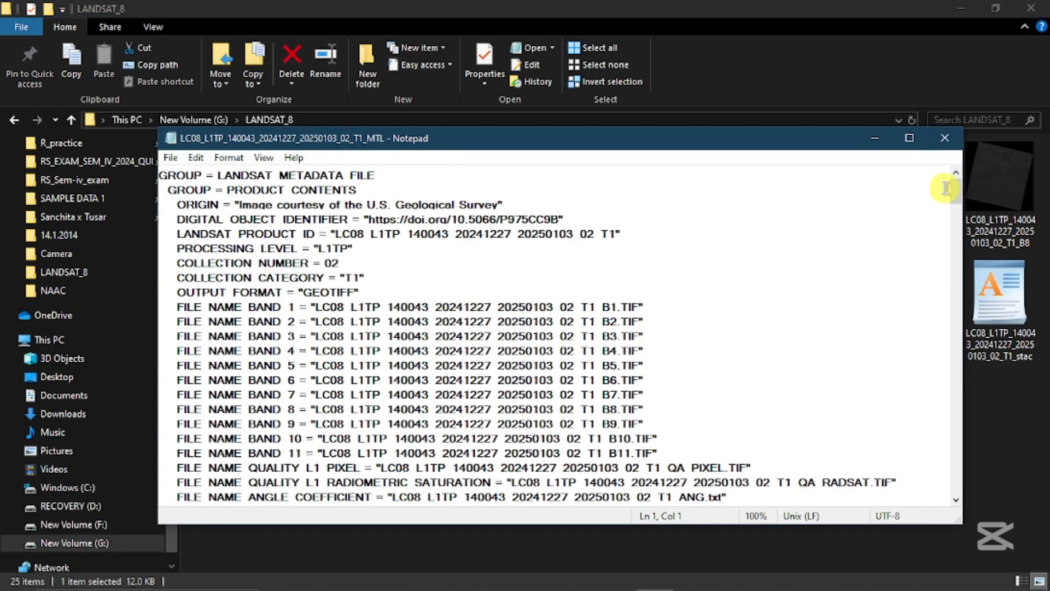
left_click_drag(956, 192, 939, 436)
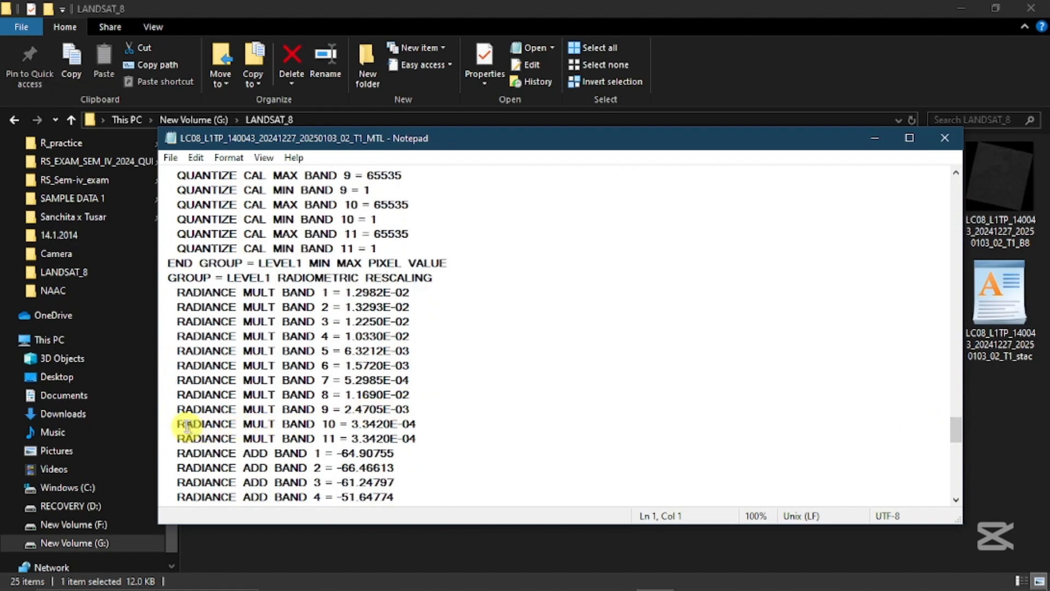
left_click_drag(180, 423, 423, 428)
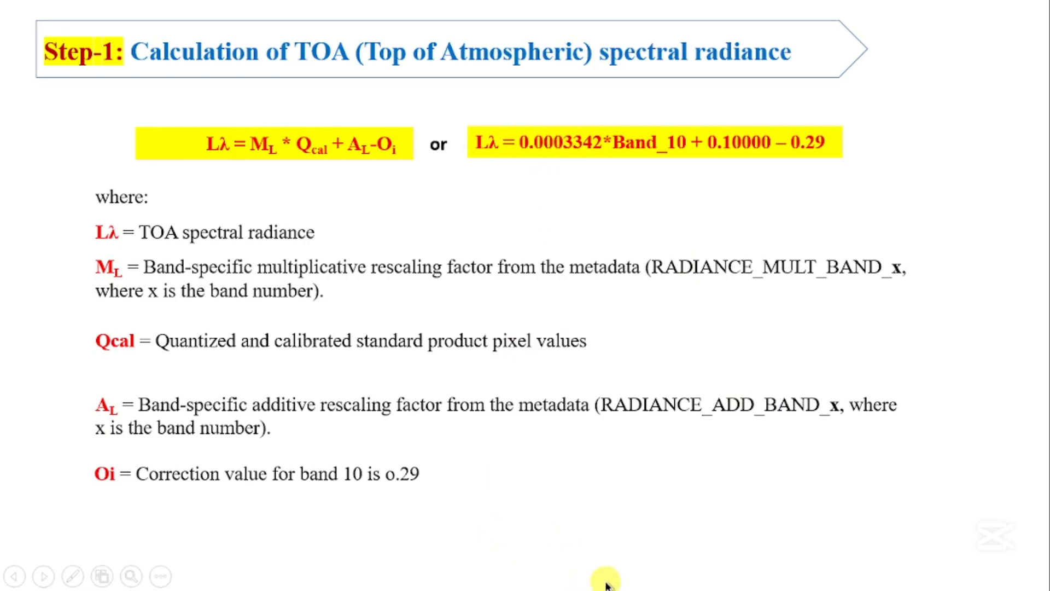
- End the slide show, return to ArcMap's Raster Calculator, and begin the expression with 0.0003342 * the band 10 layer
right_click(702, 539)
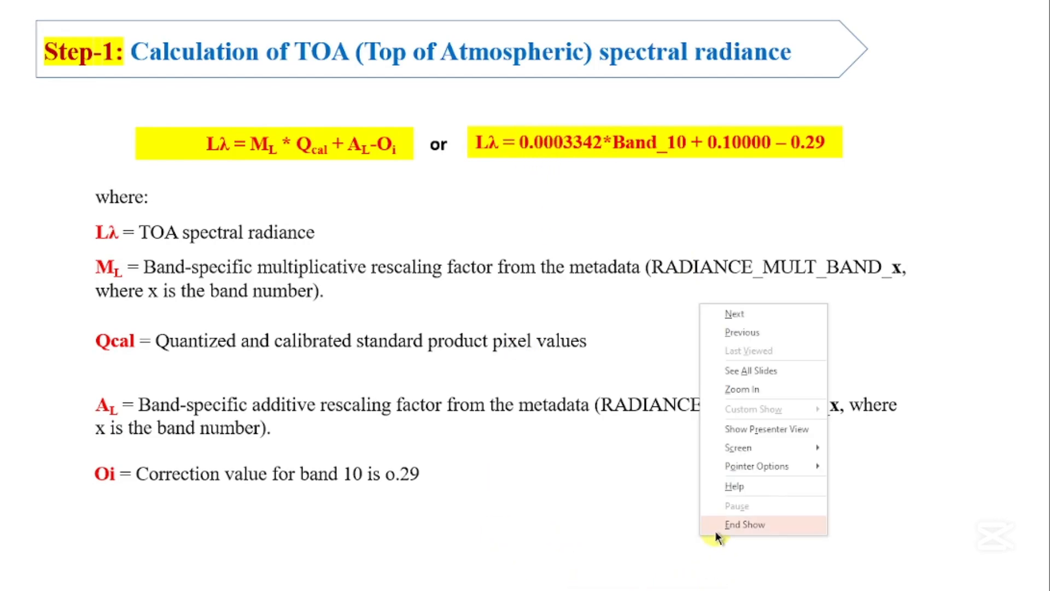
left_click(706, 541)
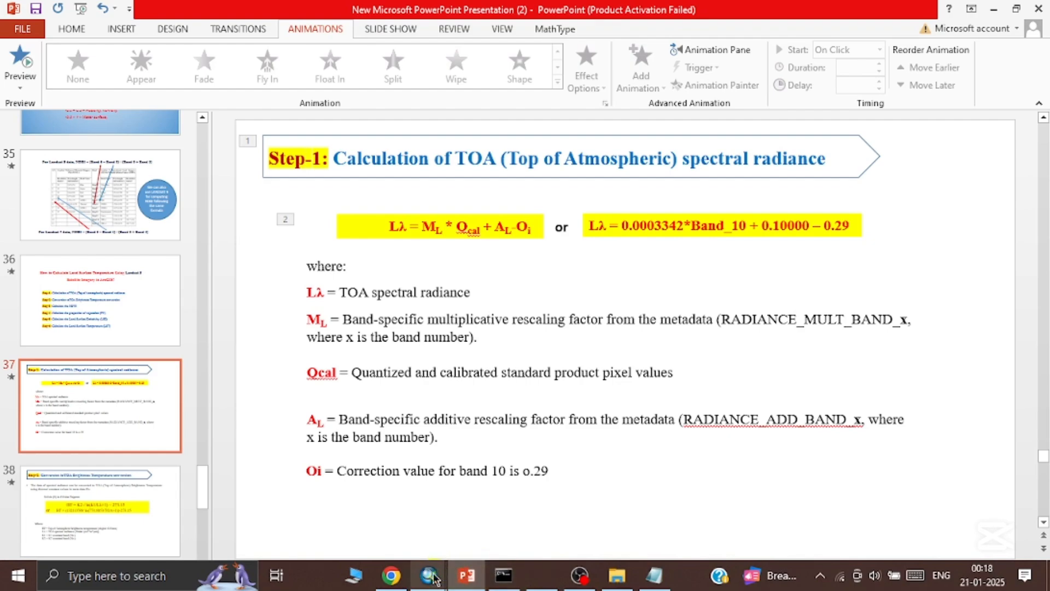
mouse_move(430, 576)
left_click(503, 524)
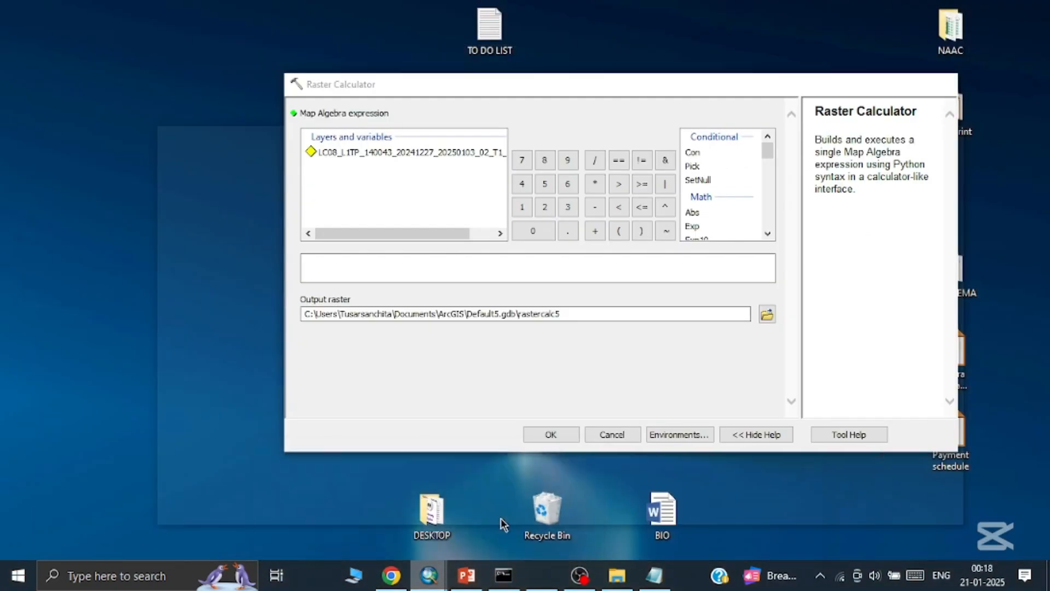
left_click(347, 261)
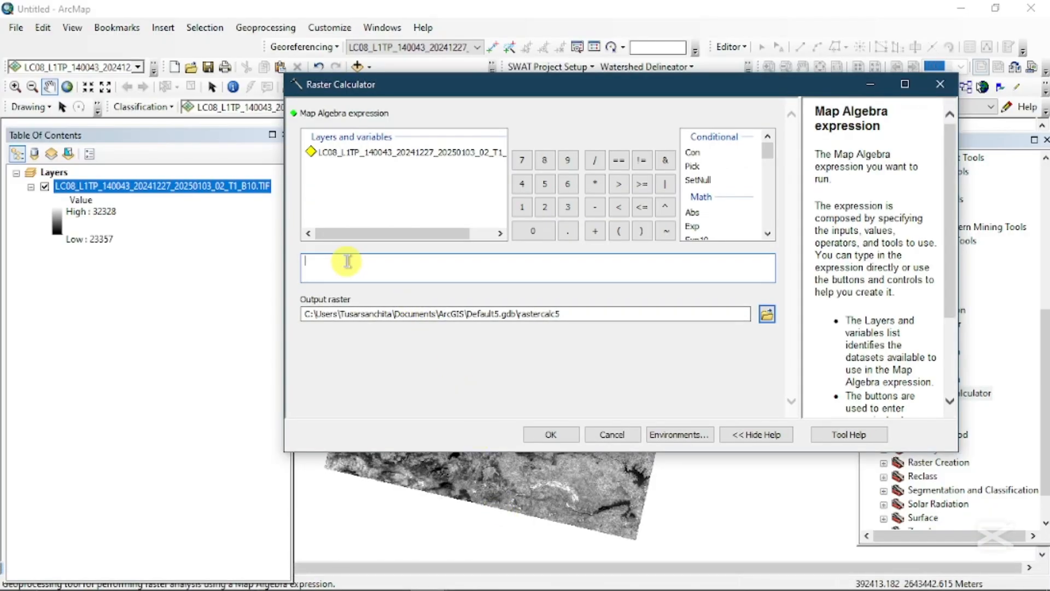
left_click(551, 234)
left_click(568, 234)
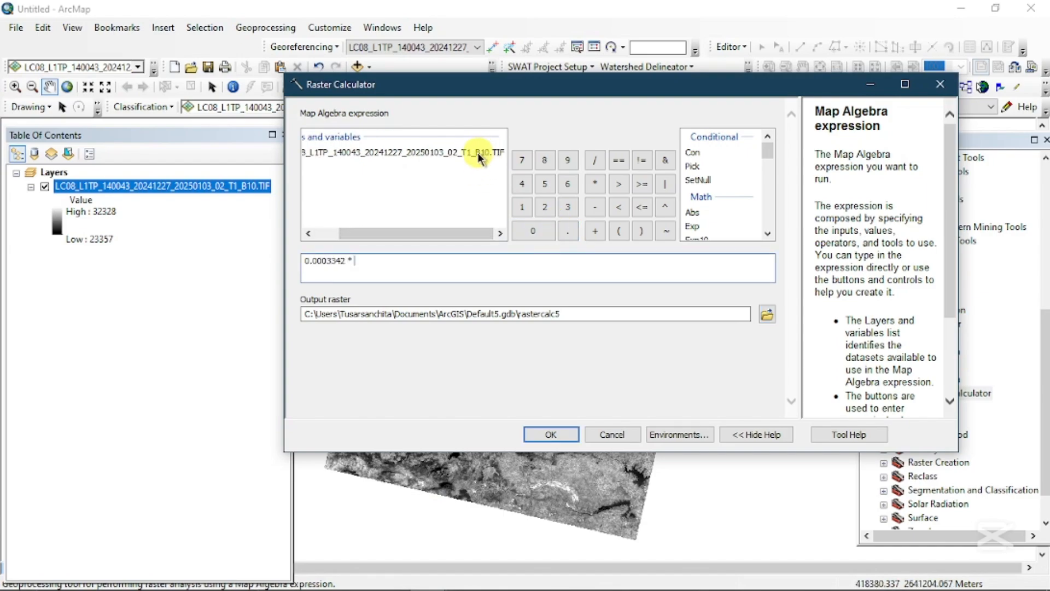
double_click(479, 153)
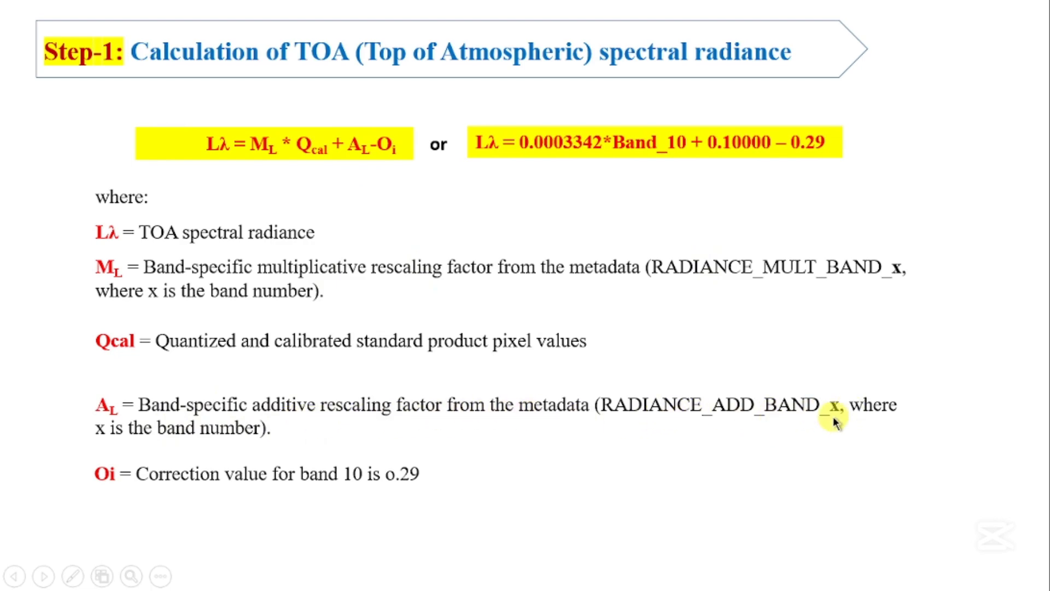
- Leave the slide show, reopen the MTL metadata text file from the LANDSAT_8 folder, and highlight the value of RADIANCE_ADD_BAND_10
key("Escape")
mouse_move(615, 579)
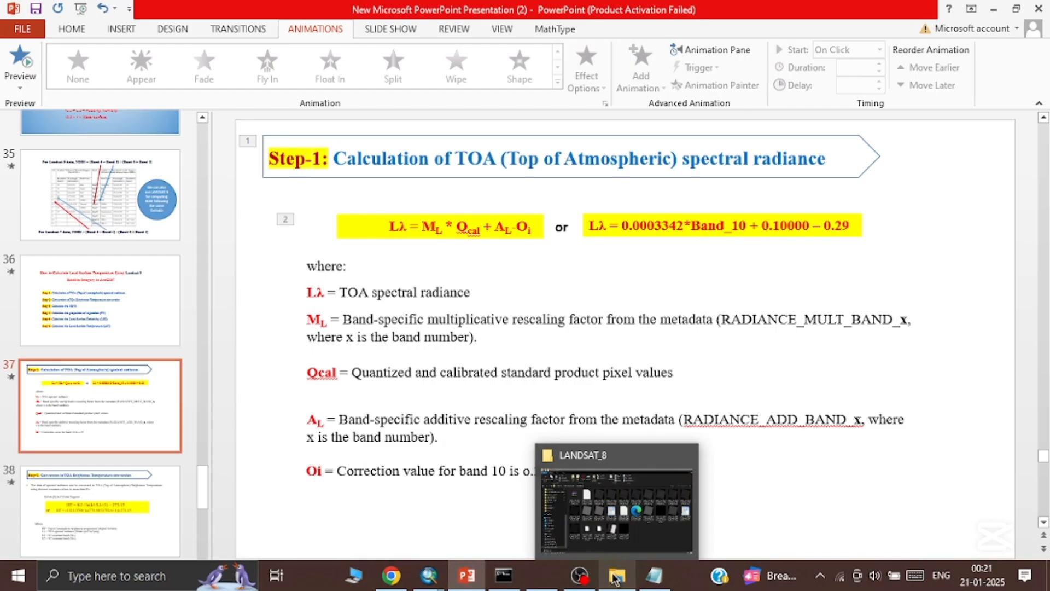
left_click(612, 517)
left_click(577, 335)
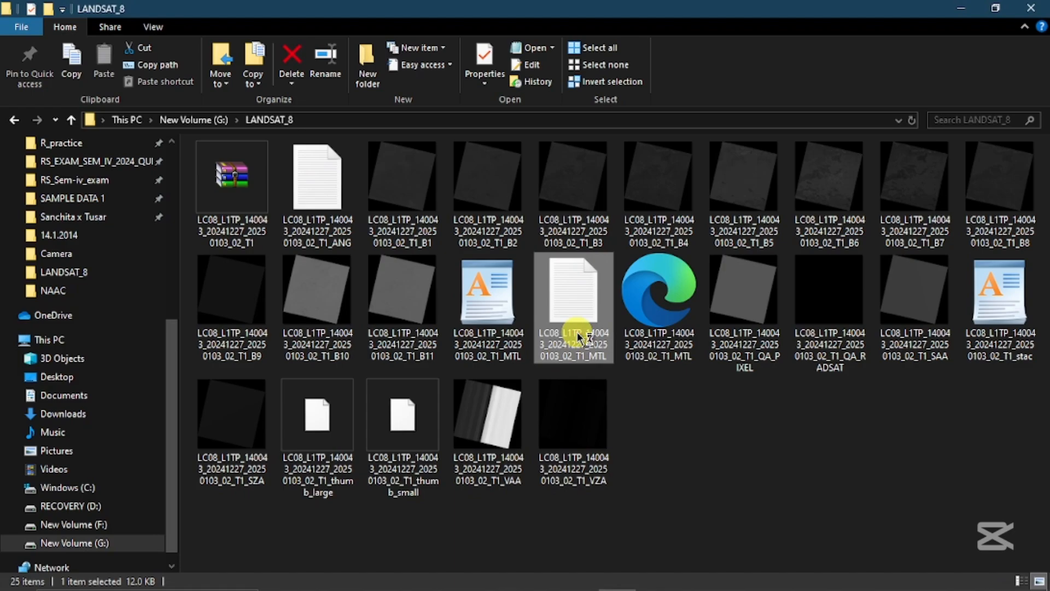
double_click(578, 335)
left_click_drag(954, 189, 941, 447)
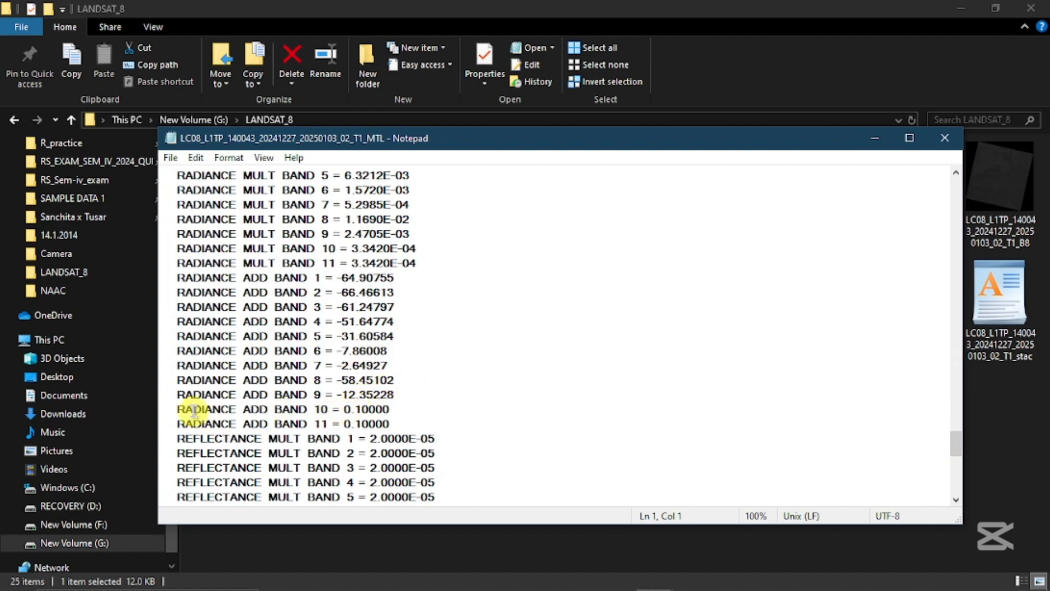
left_click_drag(175, 409, 413, 409)
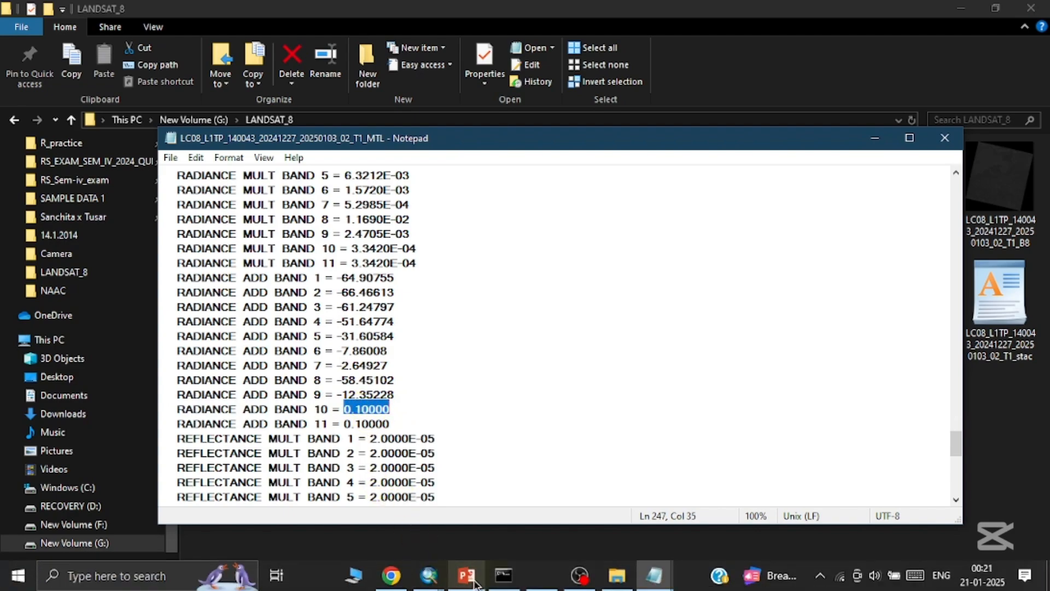
- Complete the Raster Calculator expression with + 0.10000 - 0.29, checking the band 10 correction value on the PowerPoint slide
left_click(430, 581)
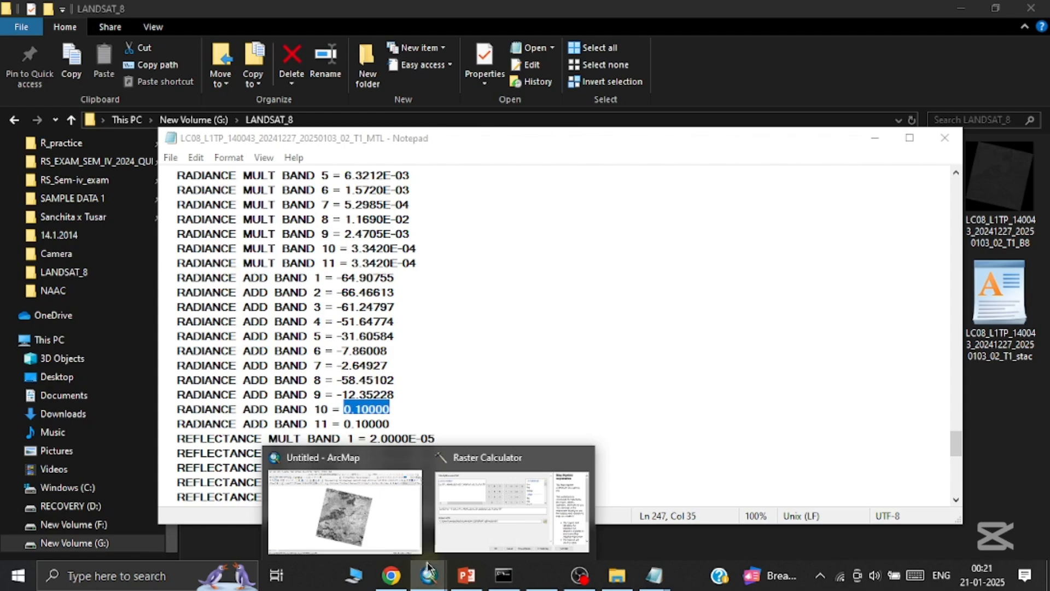
left_click(474, 531)
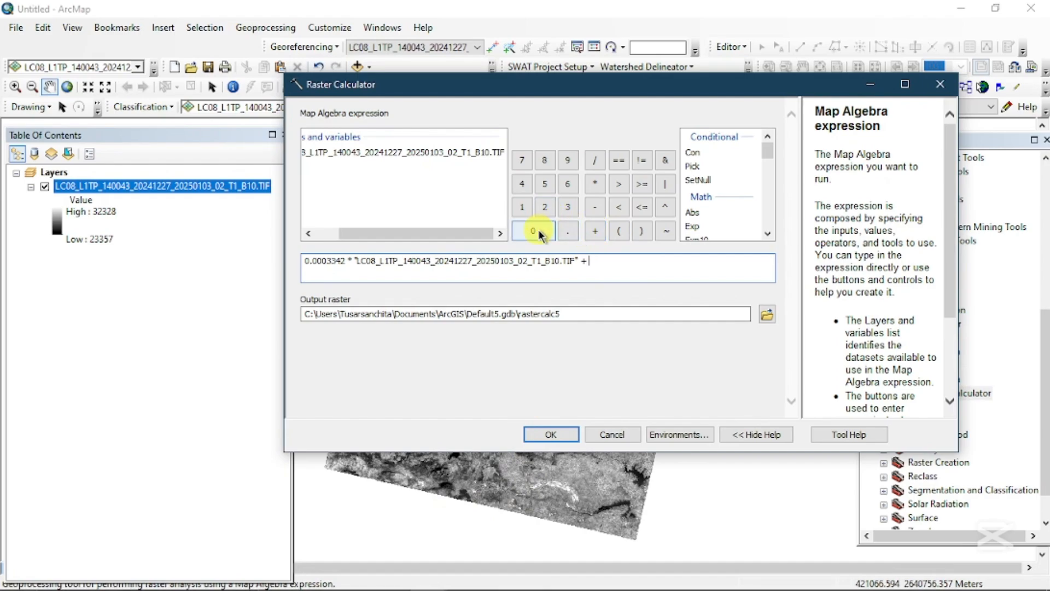
left_click(568, 232)
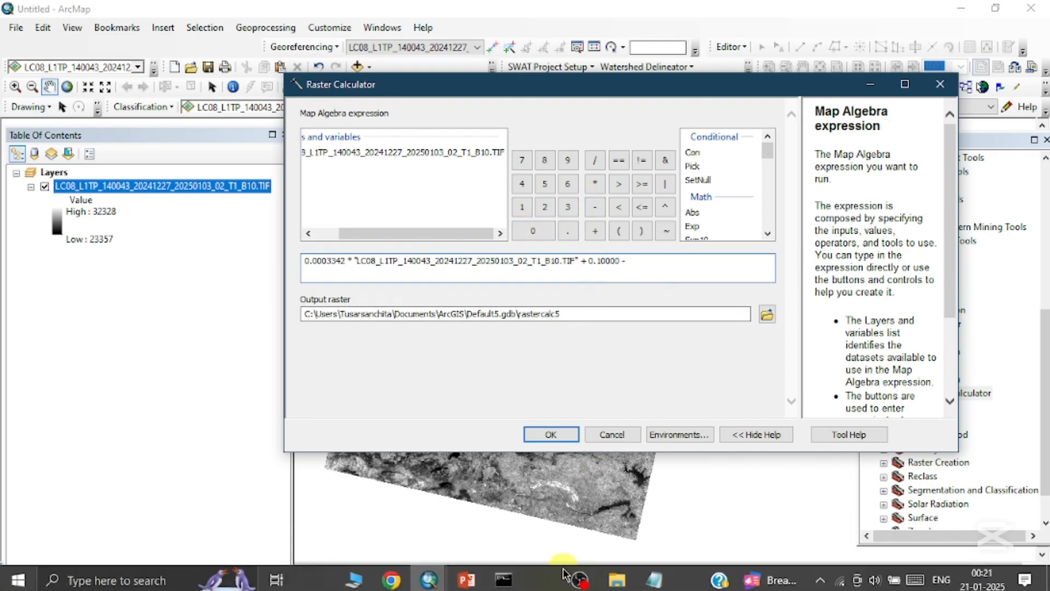
left_click(505, 579)
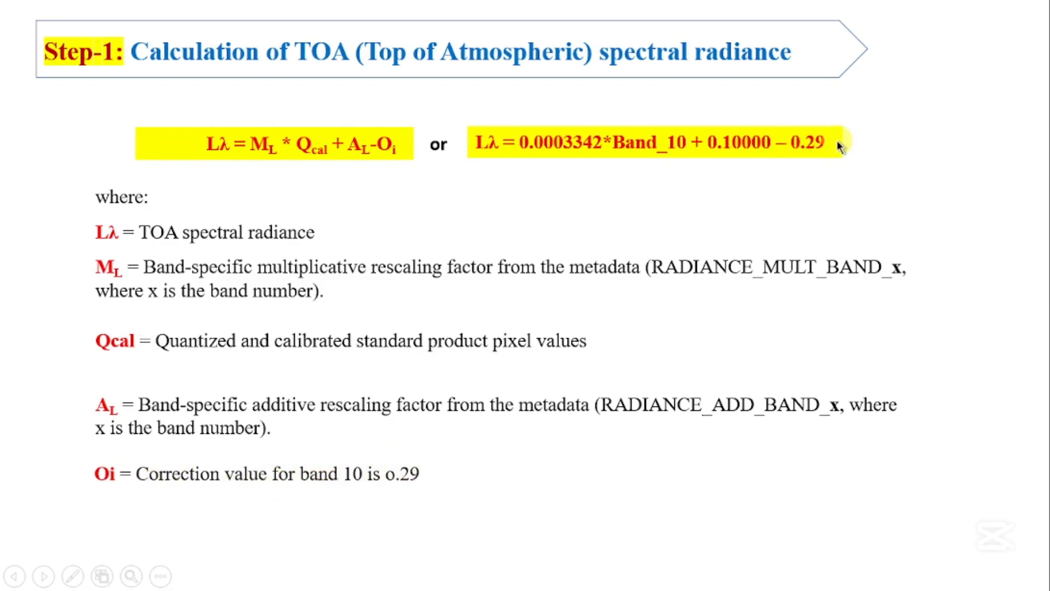
key("alt+Tab")
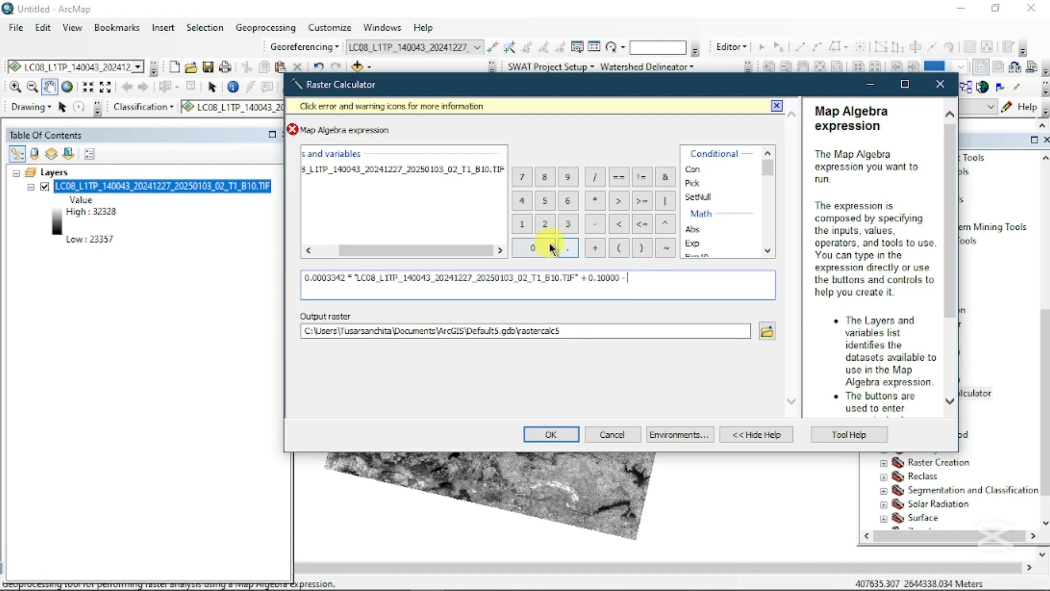
left_click(542, 246)
left_click(544, 221)
- Name the output raster radiance in the Default5.gdb geodatabase and run the calculation
left_click(639, 331)
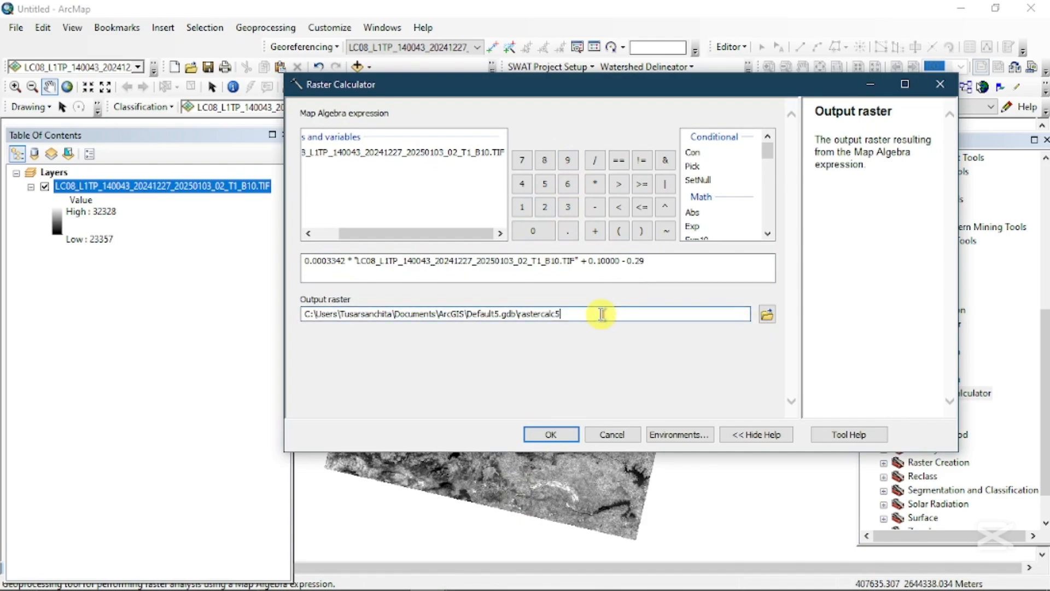
key("BackSpace")
key("BackSpace")
key("BackSpace")
key("BackSpace")
key("BackSpace")
key("BackSpace")
key("BackSpace")
key("BackSpace")
key("BackSpace")
key("BackSpace")
key("BackSpace")
type("Radiance_L")
left_click(547, 433)
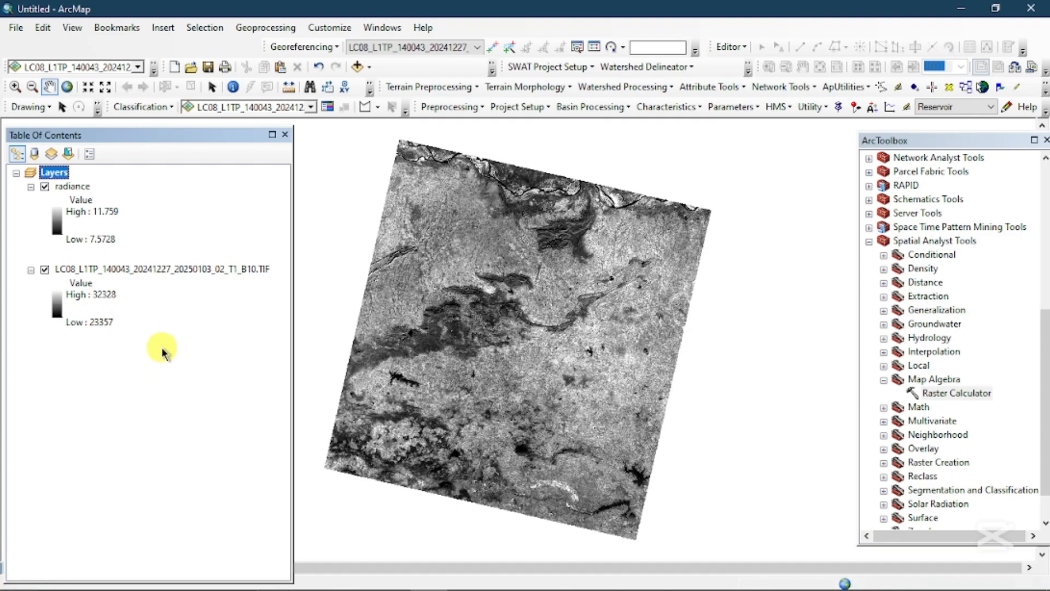
- Show the Step-2 brightness temperature formula in the slide show and copy the K2 band 10 constant 1321.0789 from the MTL metadata file
key("alt+Tab")
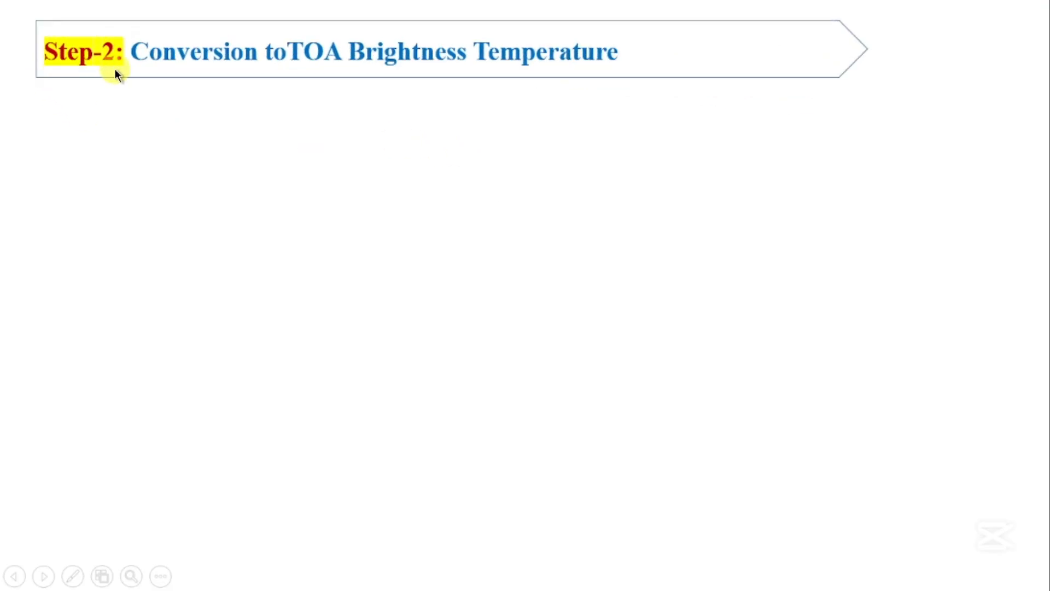
left_click(517, 80)
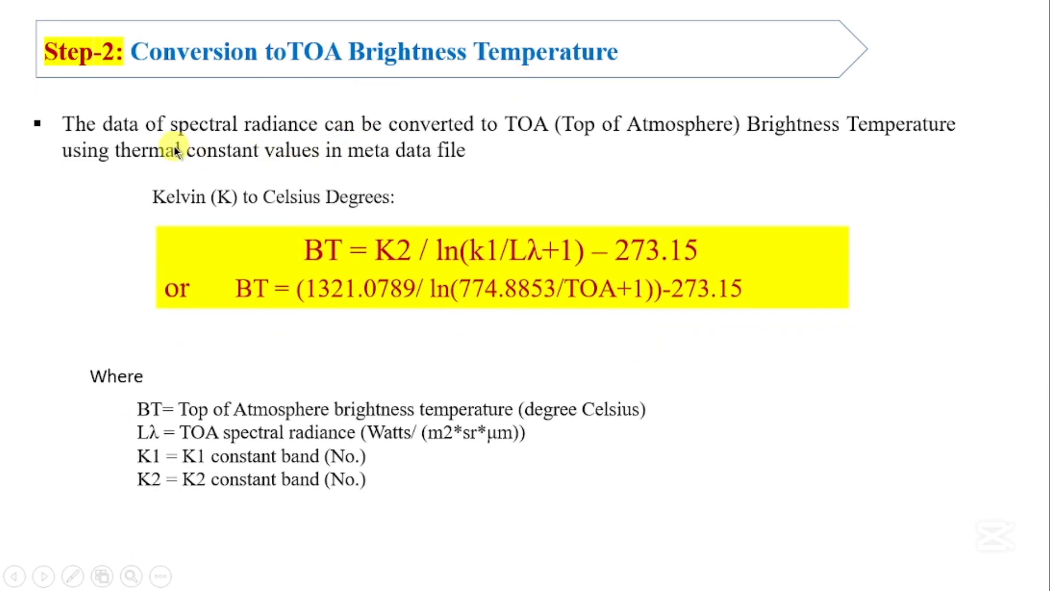
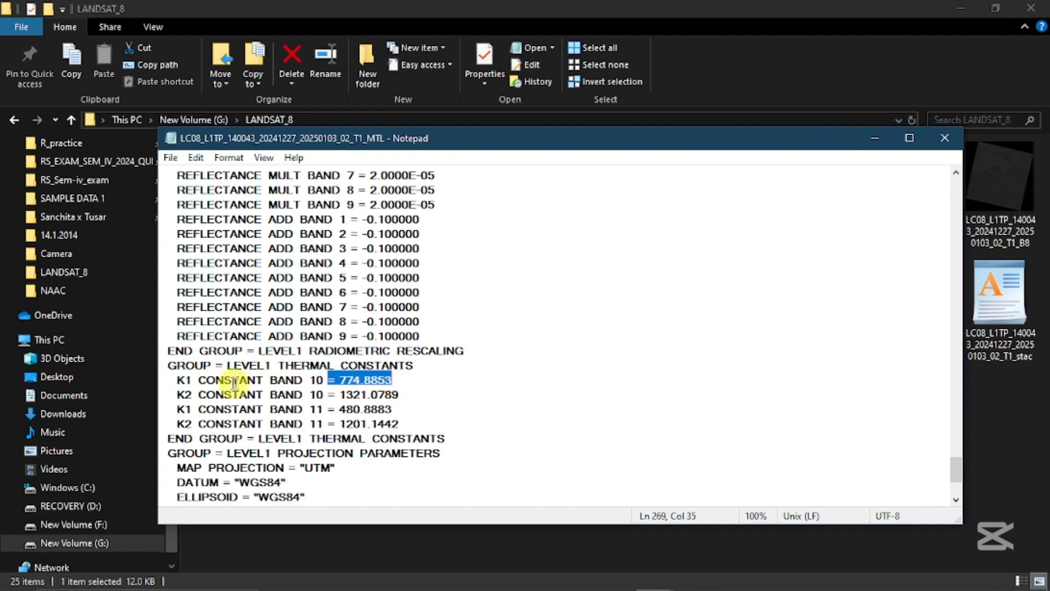
left_click(192, 394)
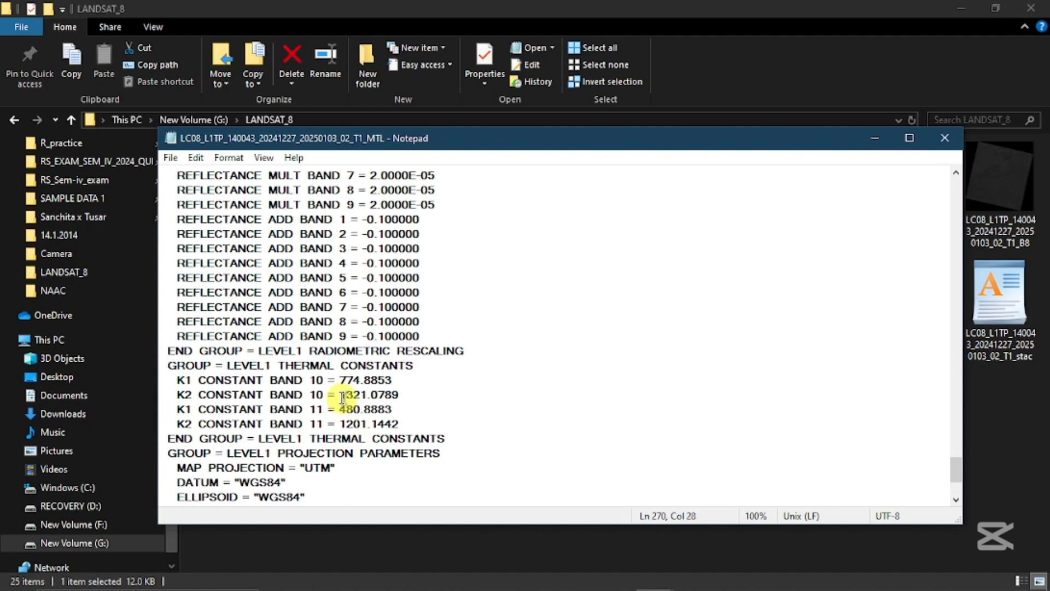
left_click_drag(345, 395, 398, 395)
left_click(381, 396)
right_click(397, 394)
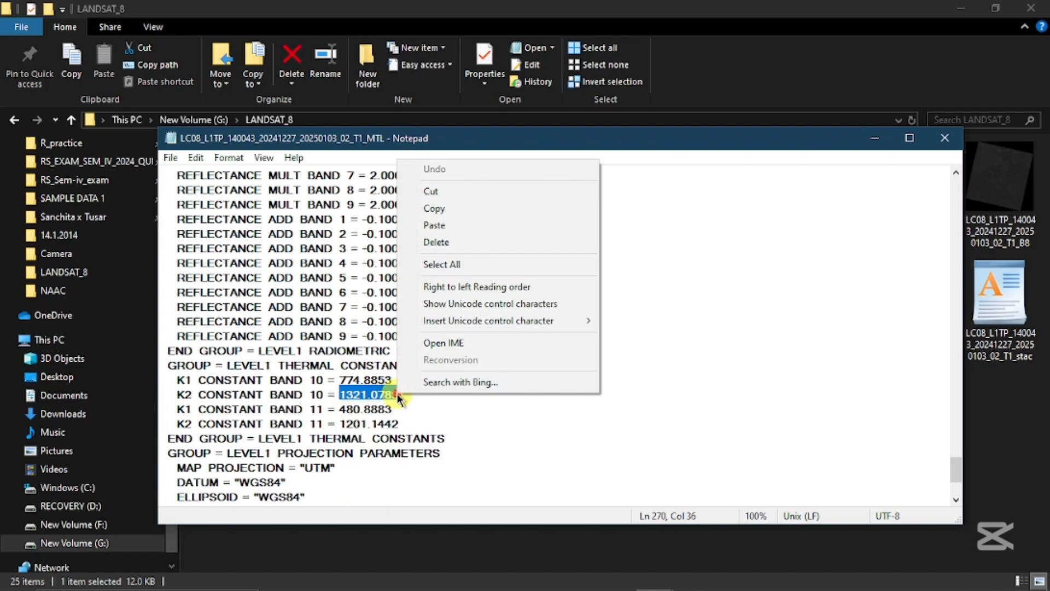
left_click(427, 209)
- Begin the ArcMap Raster Calculator expression with (1321.0789 / Ln(), checking the brightness temperature formula on the PowerPoint slide
left_click(429, 577)
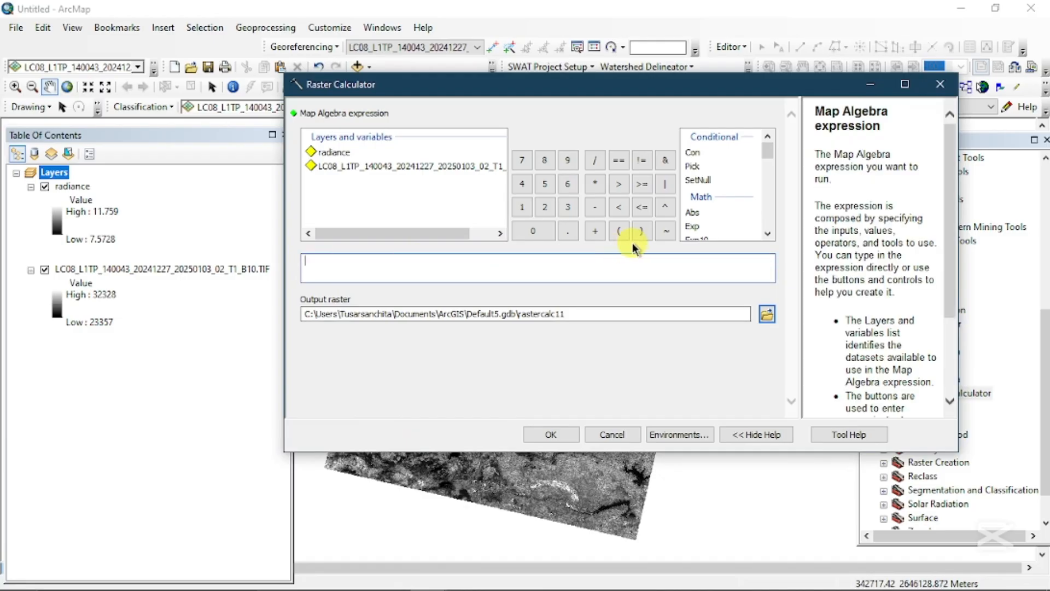
left_click(619, 231)
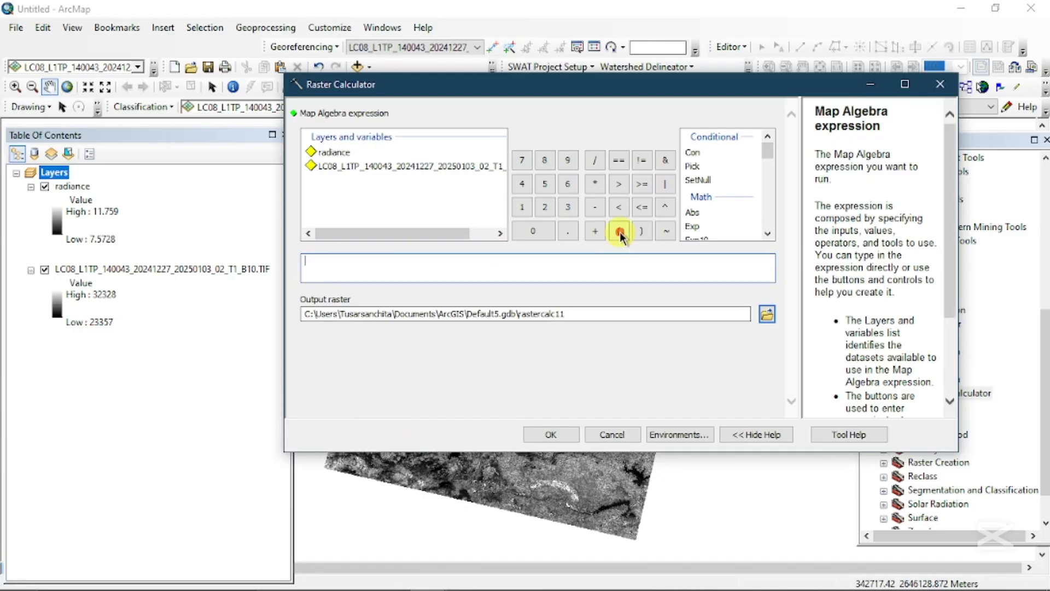
right_click(379, 264)
left_click(430, 331)
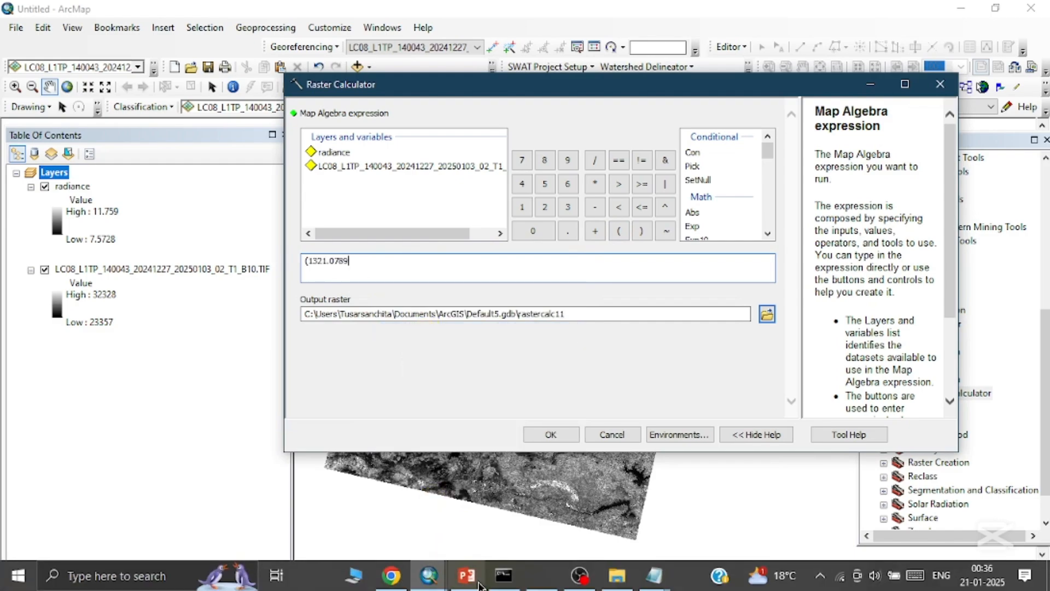
left_click(467, 576)
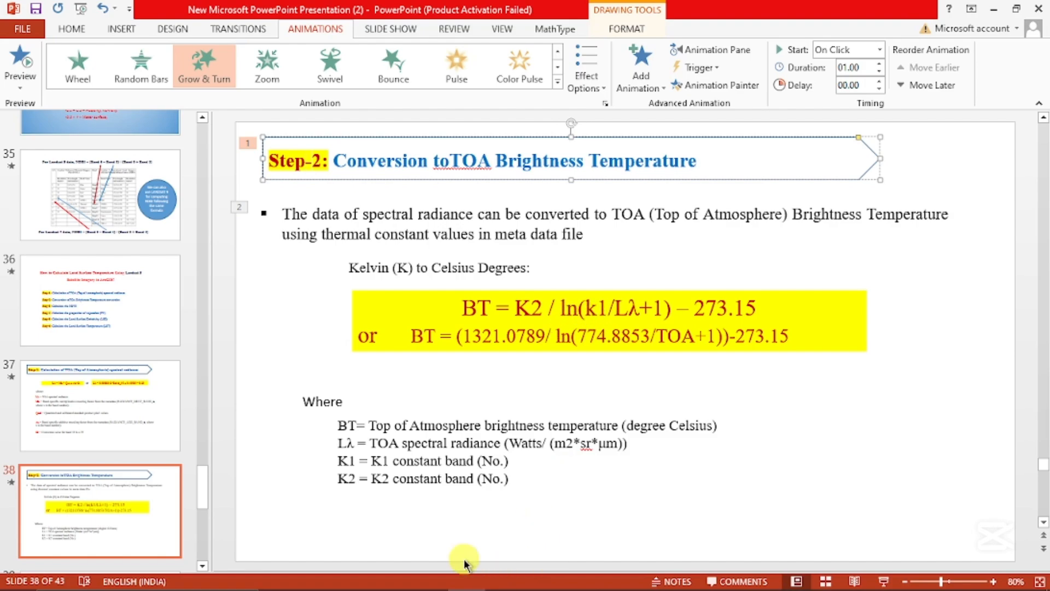
left_click(442, 581)
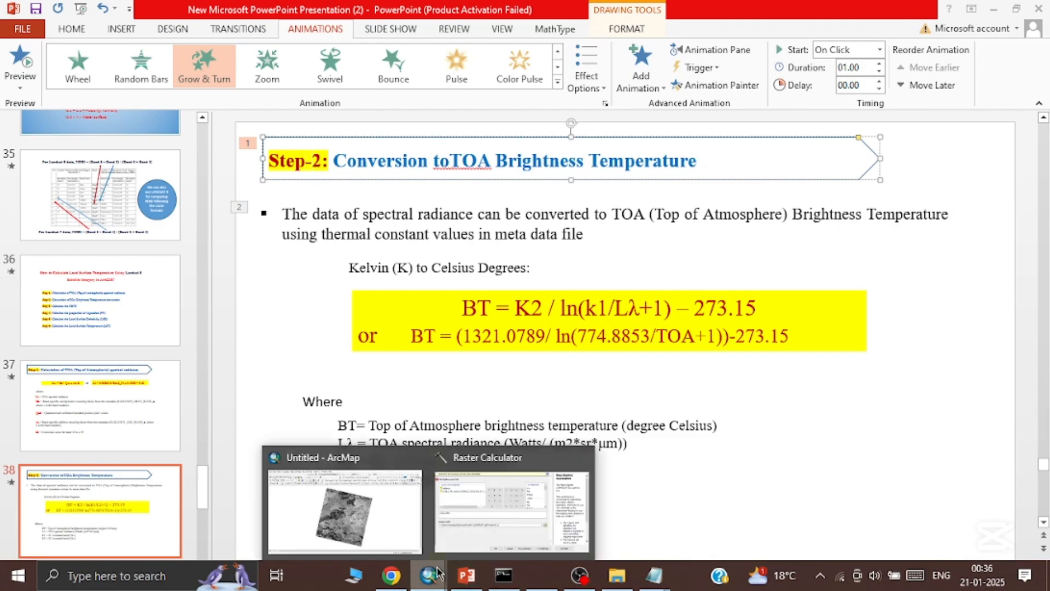
left_click(514, 519)
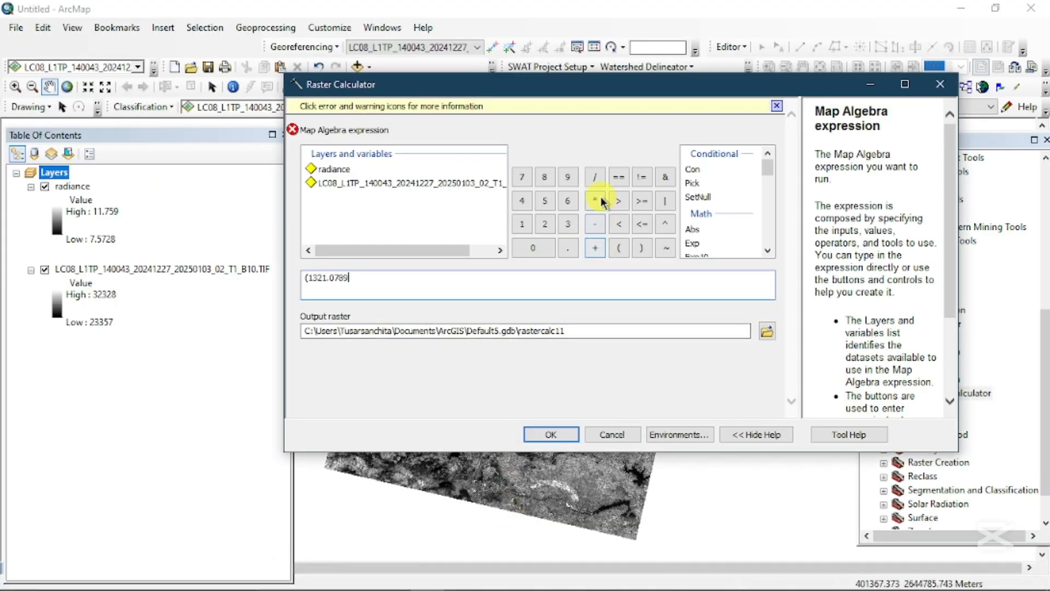
left_click(595, 178)
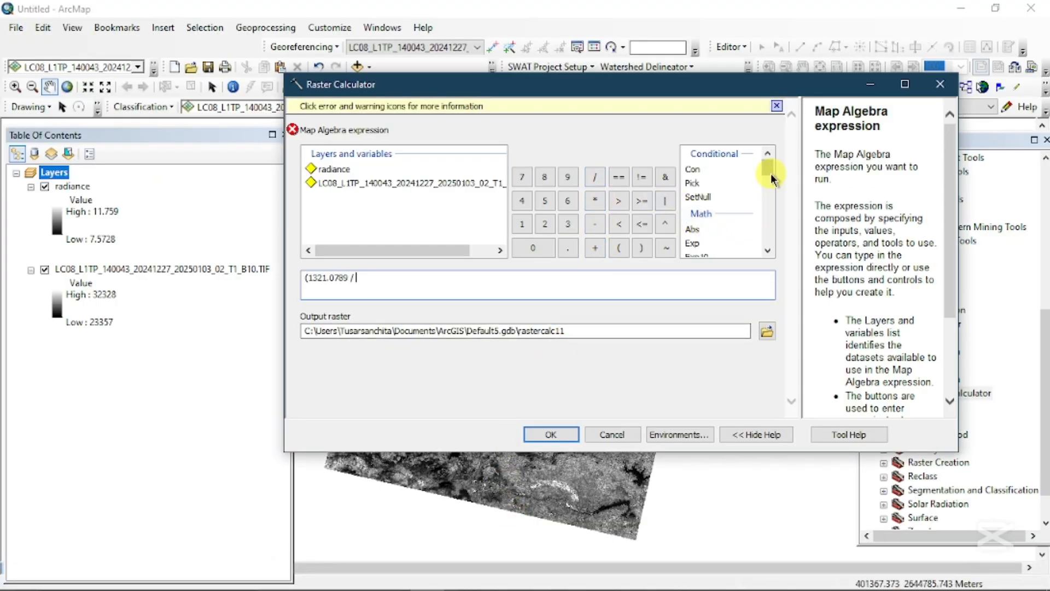
left_click_drag(770, 169, 771, 184)
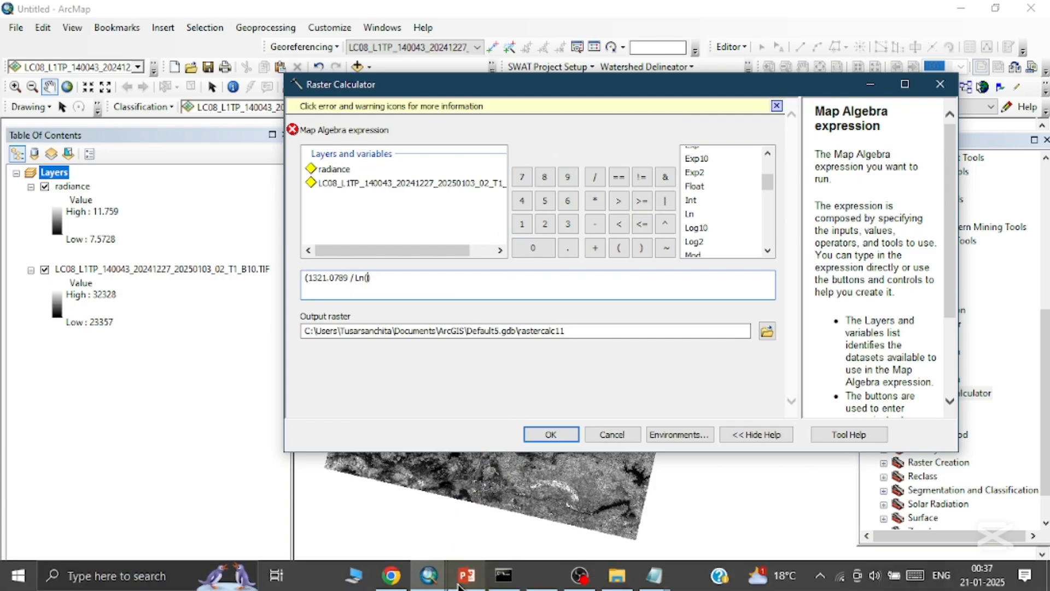
- Switch to the MTL metadata file in Notepad and copy the K1 band 10 constant 774.8853 from the thermal constants group
left_click(654, 575)
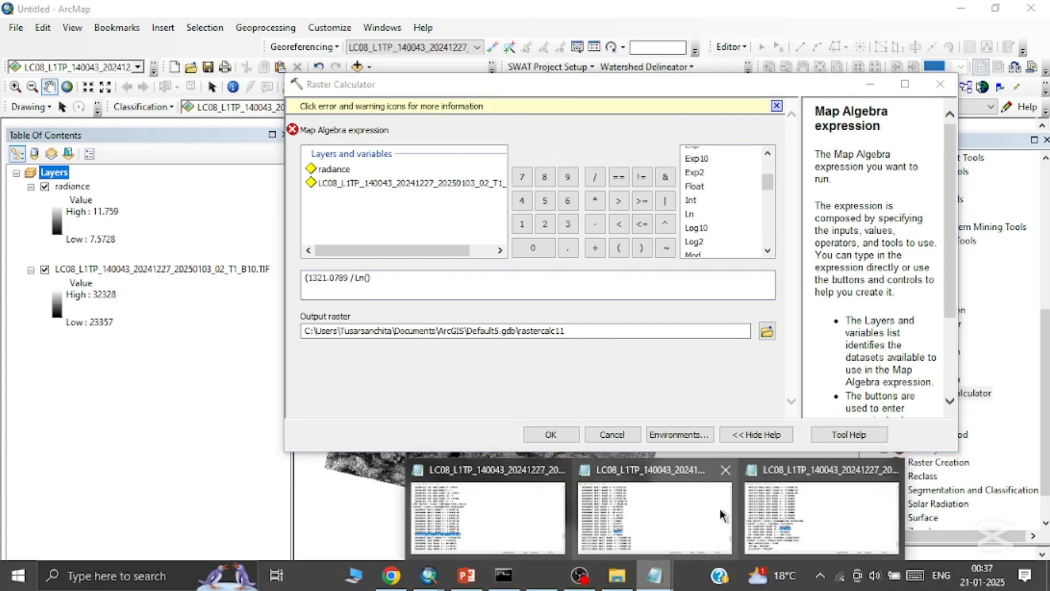
left_click(725, 470)
left_click(804, 469)
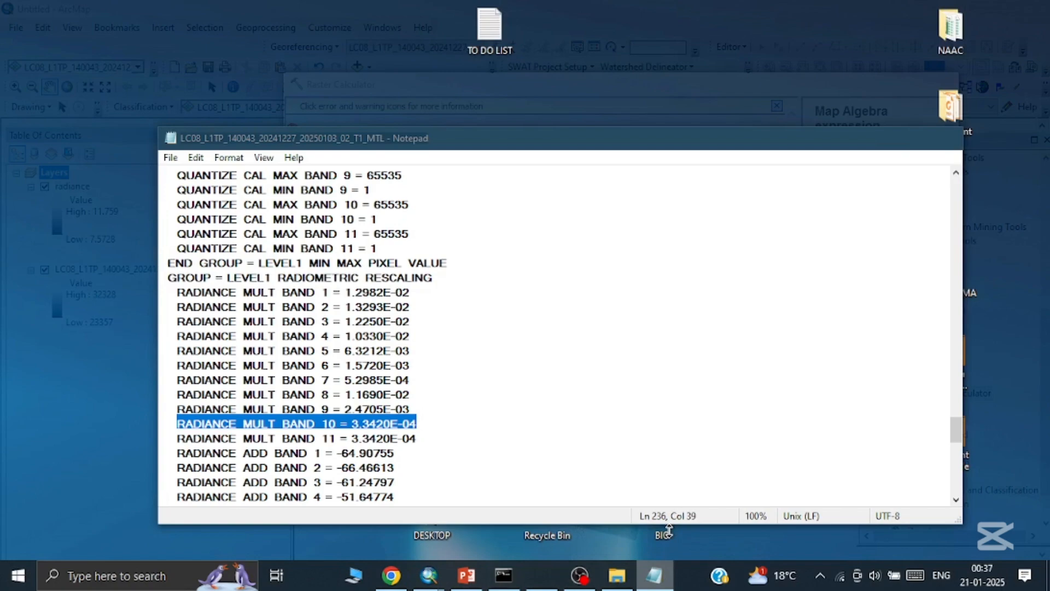
left_click(665, 524)
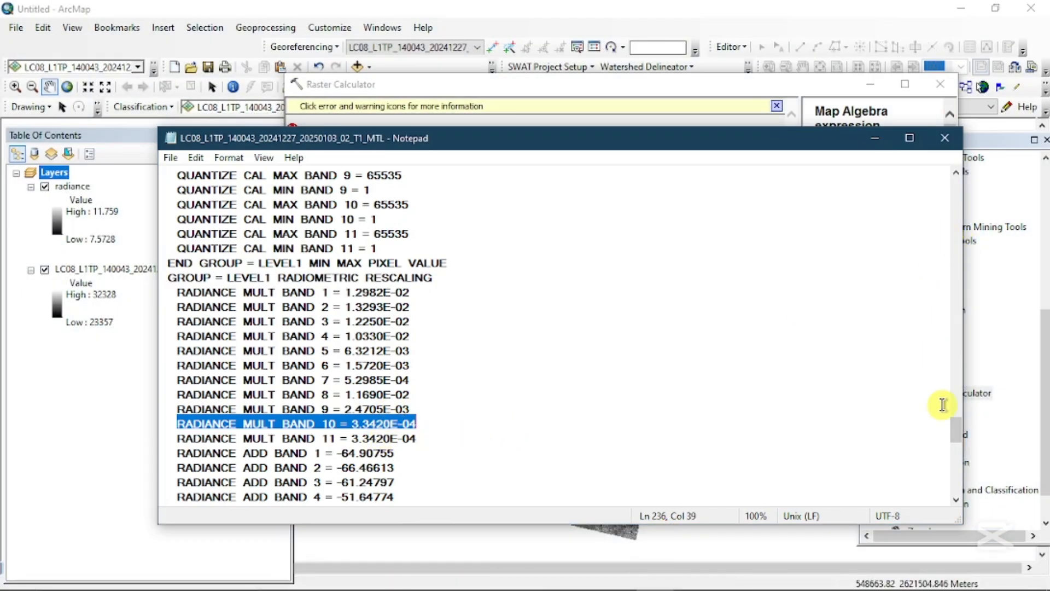
left_click_drag(955, 427, 956, 477)
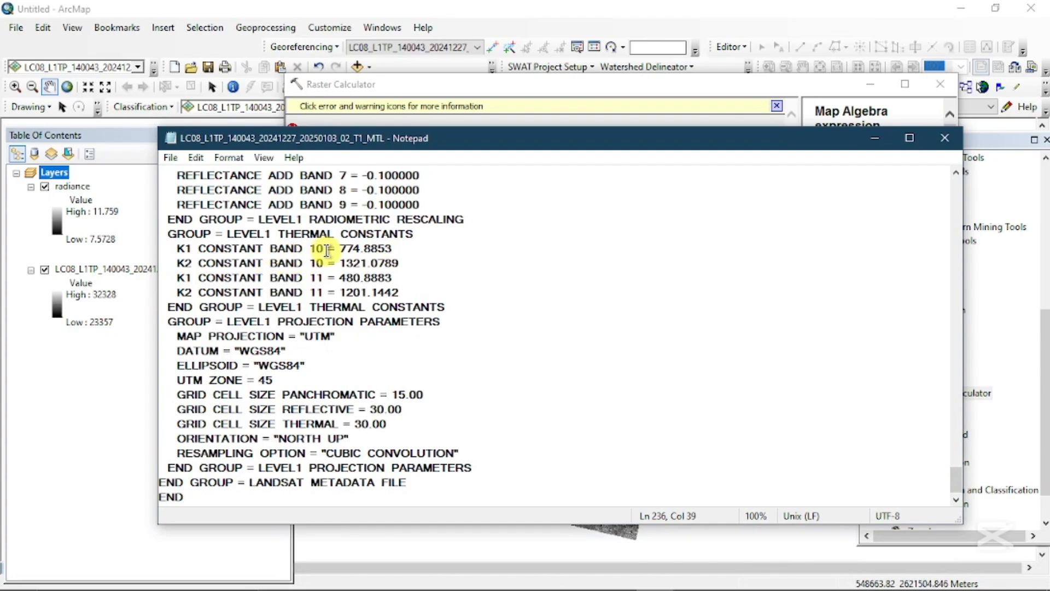
left_click_drag(344, 249, 393, 250)
right_click(386, 247)
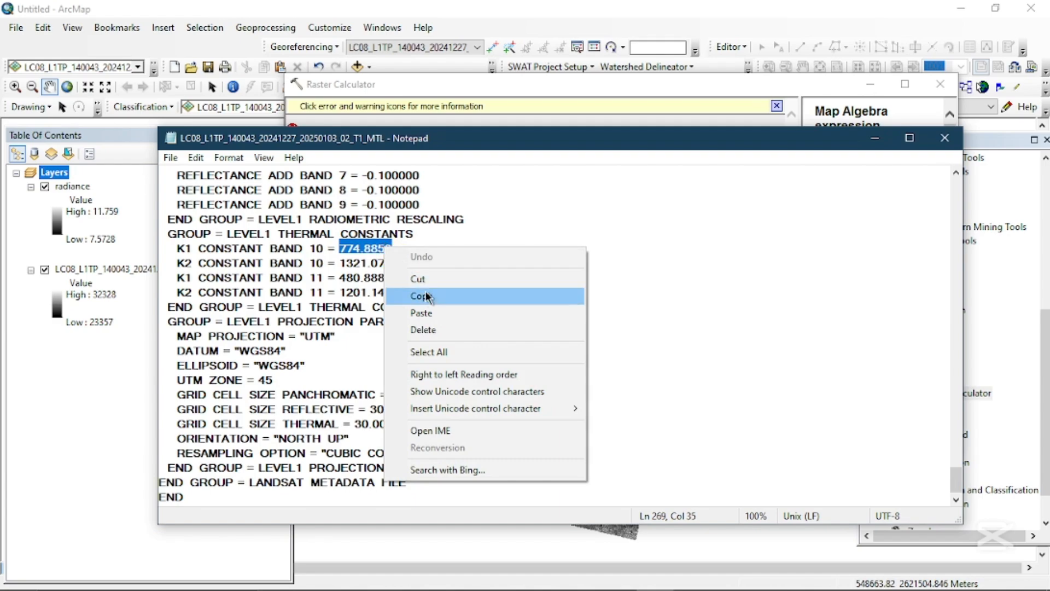
left_click(427, 296)
- Return to the Raster Calculator and enter 774.8853 / "radiance" + 1 as the argument of the Ln function, consulting the slide
mouse_move(435, 583)
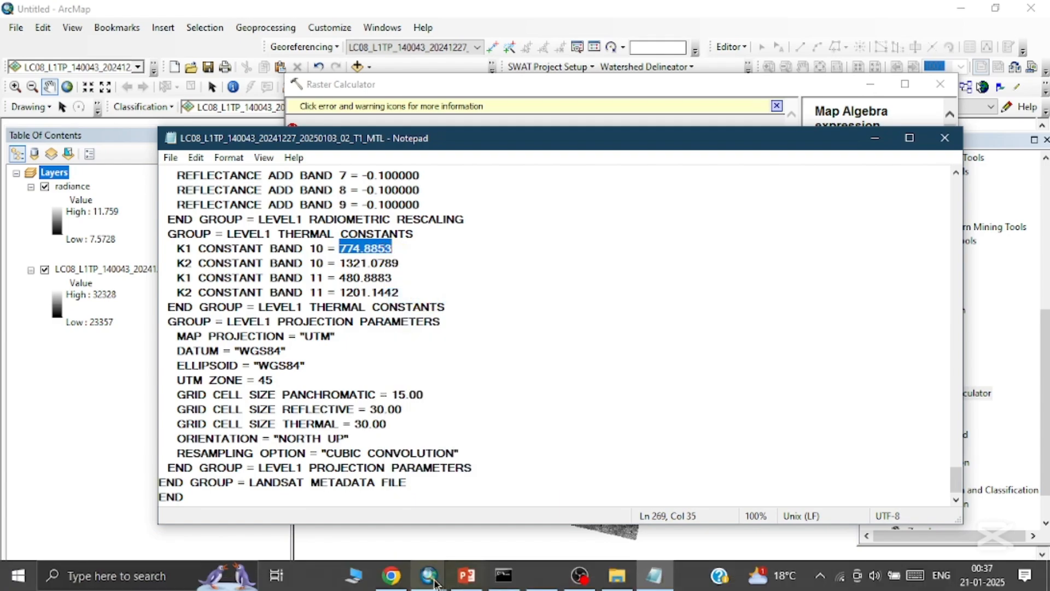
left_click(520, 520)
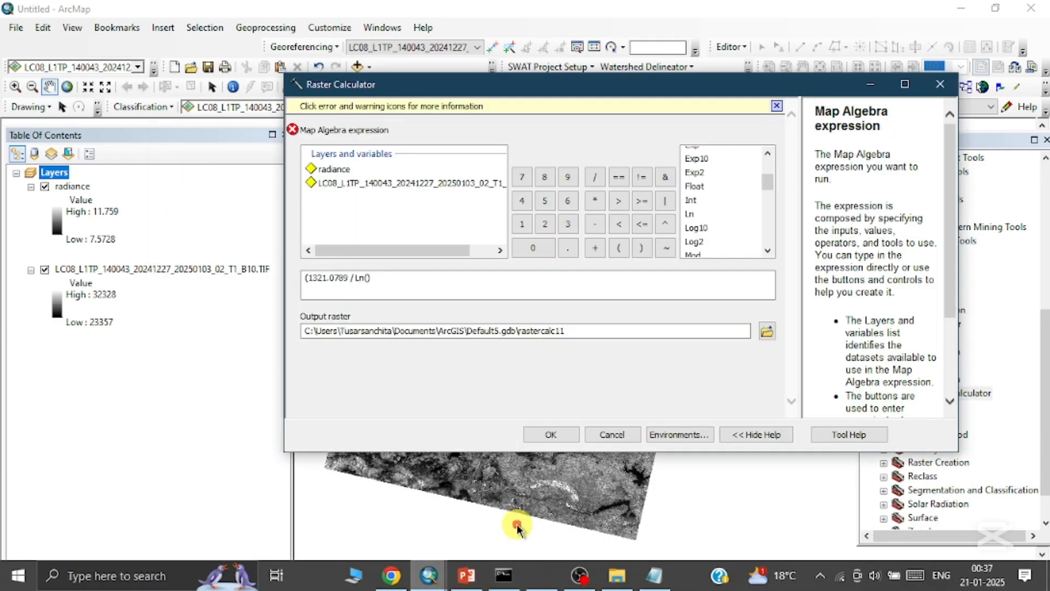
right_click(369, 277)
left_click(419, 344)
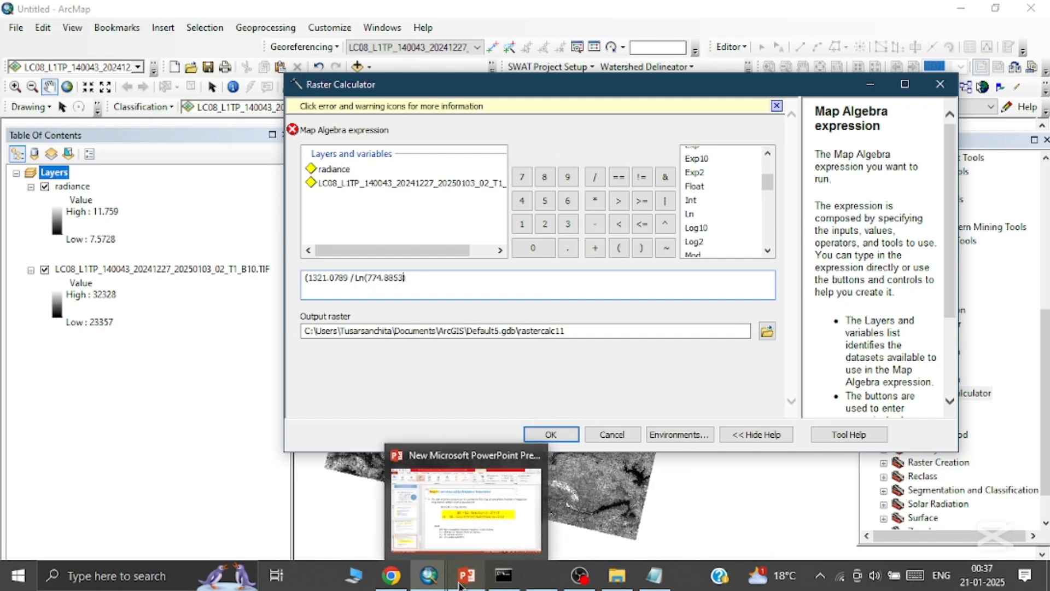
left_click(484, 522)
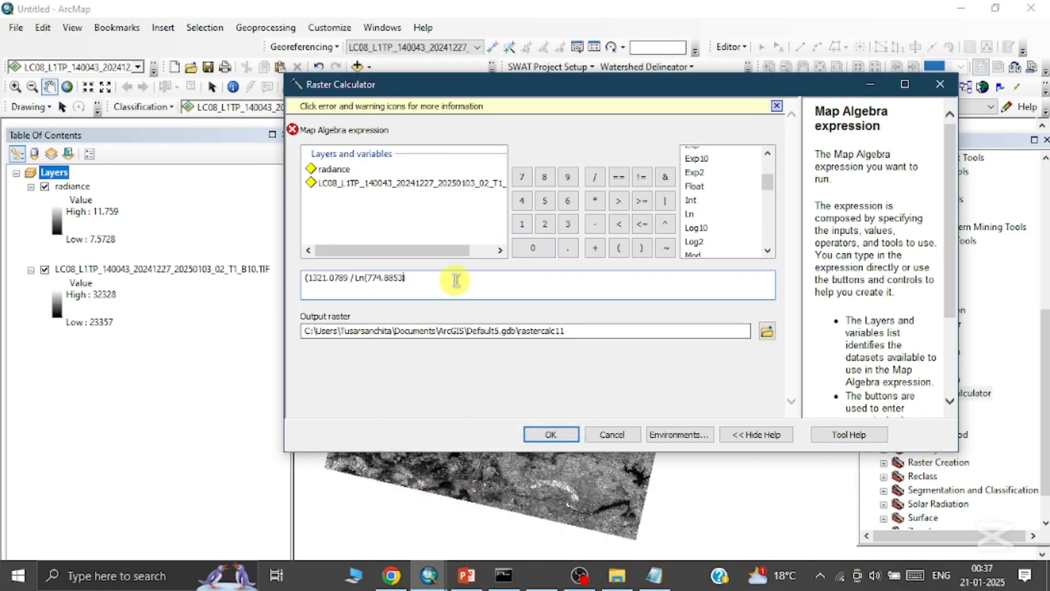
double_click(341, 169)
left_click(596, 249)
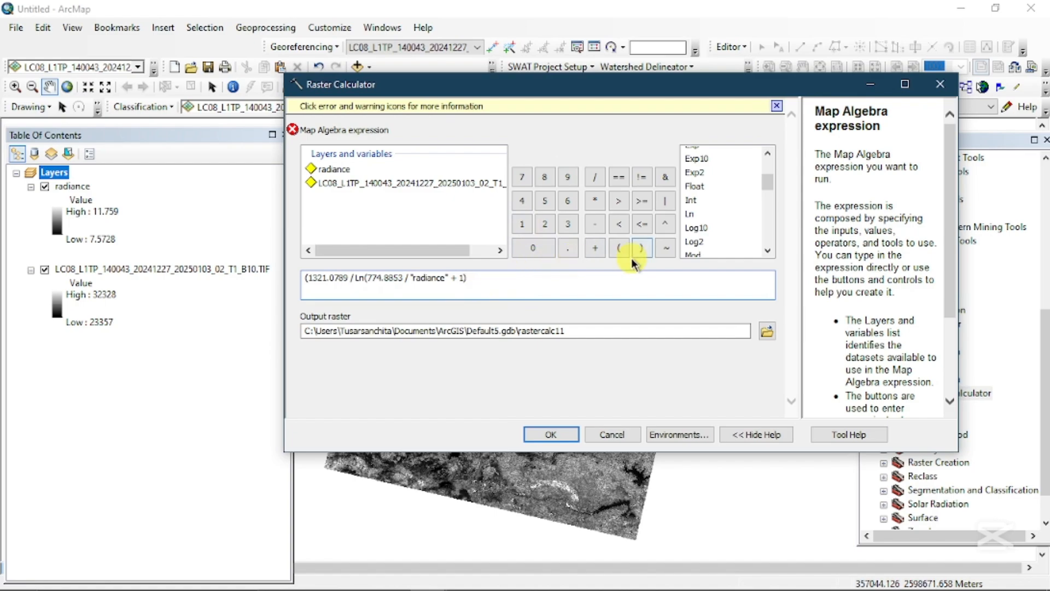
- Close the bracketed term and subtract 273.15 to finish the expression, checking the Celsius conversion constant on the PowerPoint slide
left_click(598, 229)
left_click(467, 575)
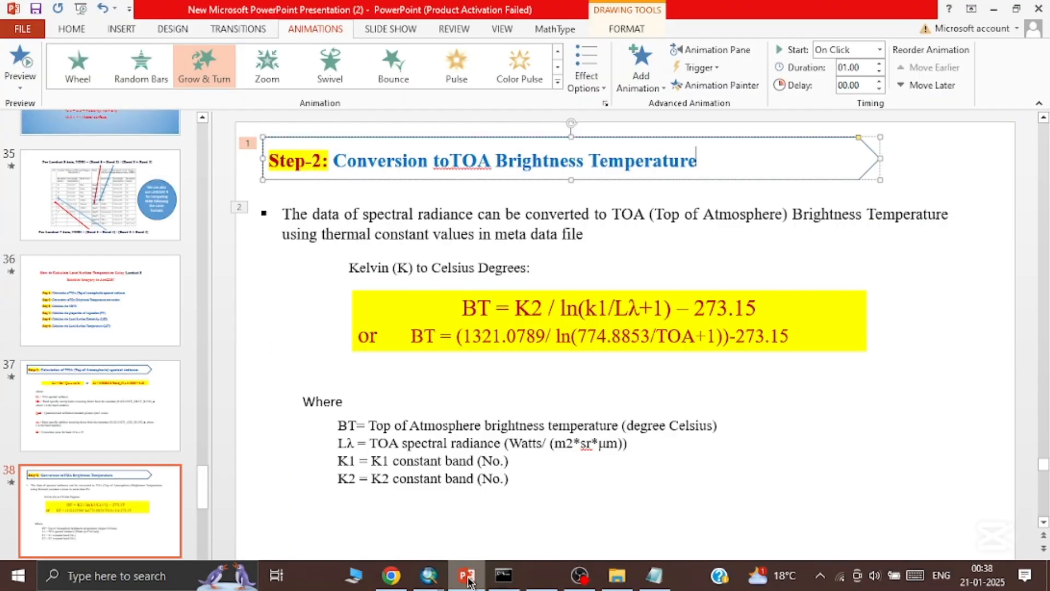
left_click(466, 577)
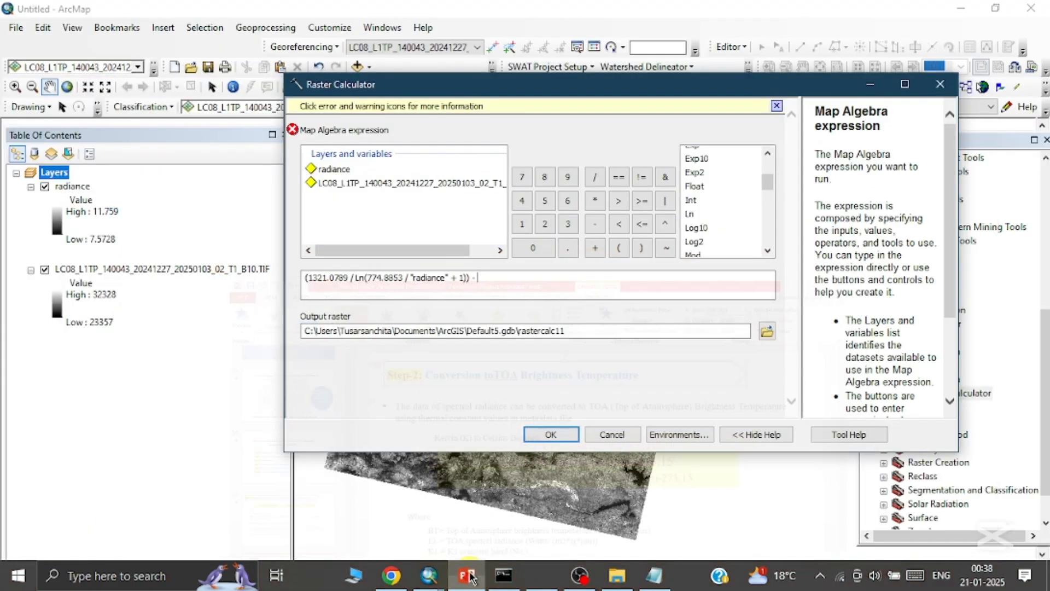
left_click(544, 225)
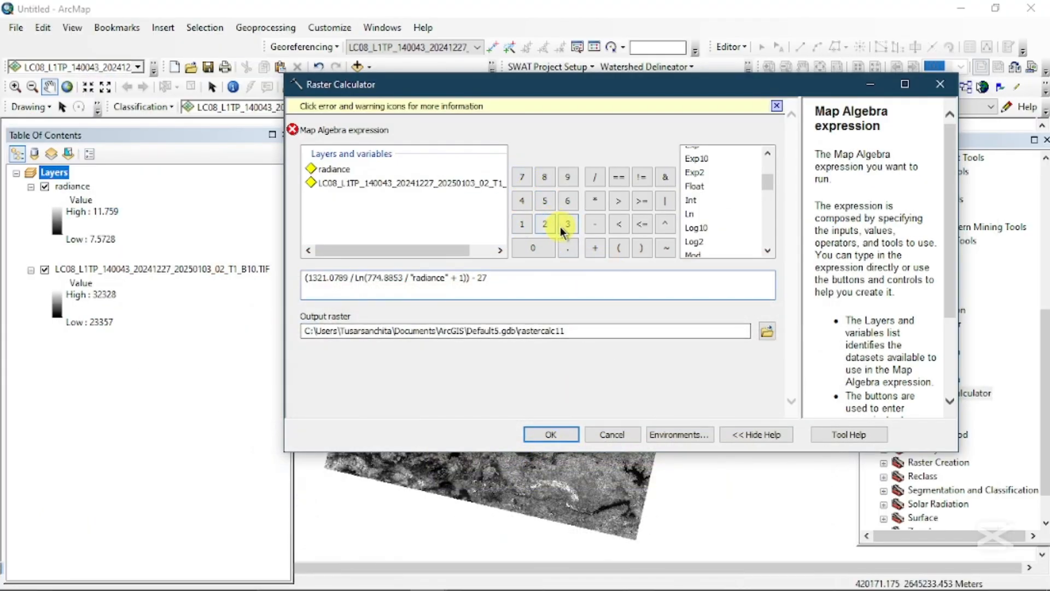
left_click(565, 249)
left_click(524, 225)
left_click(545, 201)
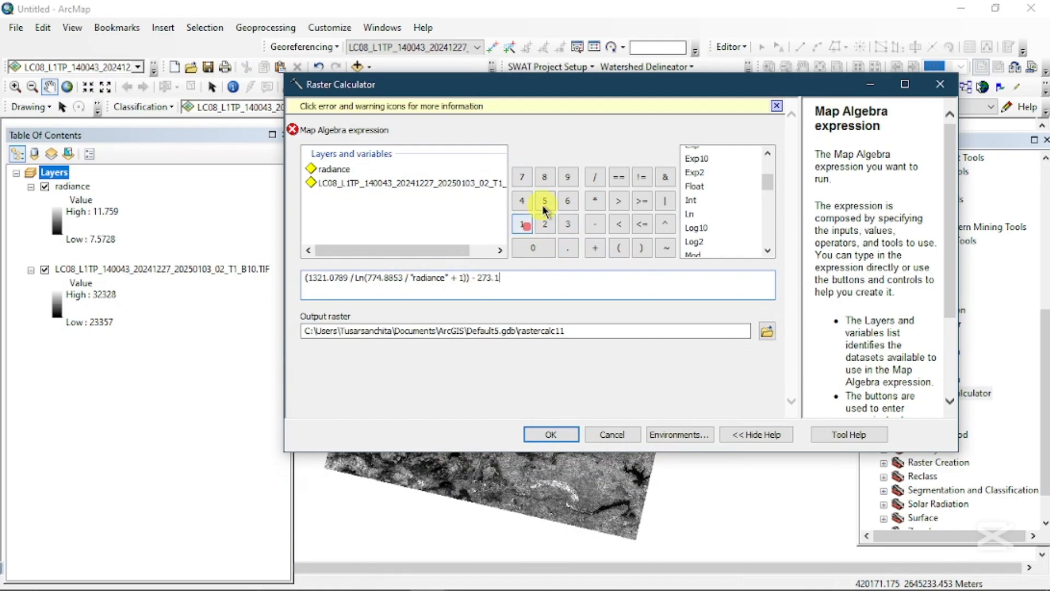
- Name the output raster bt in the Default5.gdb geodatabase and run the brightness temperature calculation
left_click(569, 330)
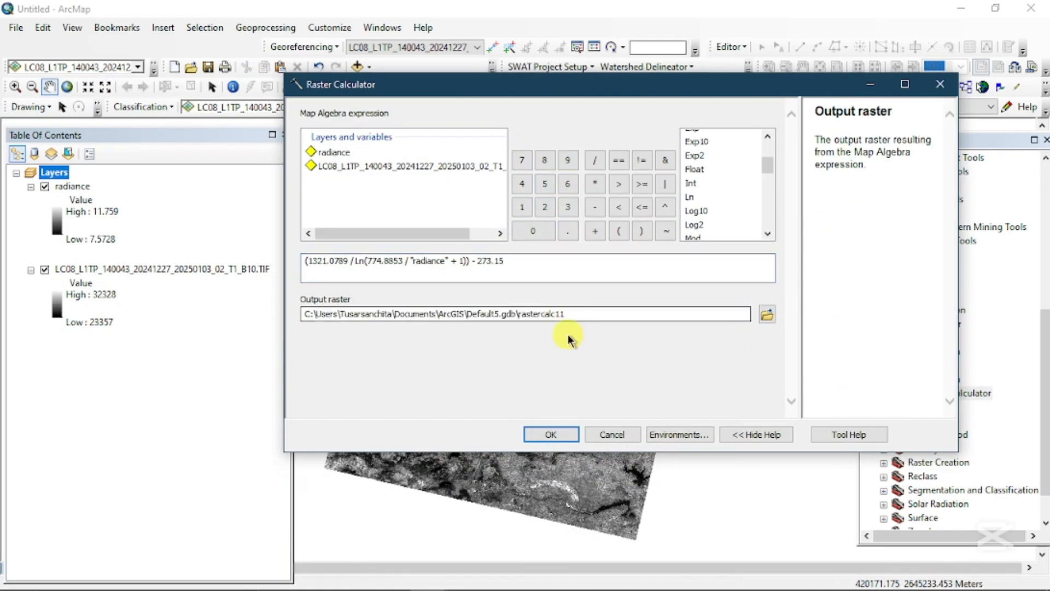
left_click(577, 313)
mouse_move(435, 589)
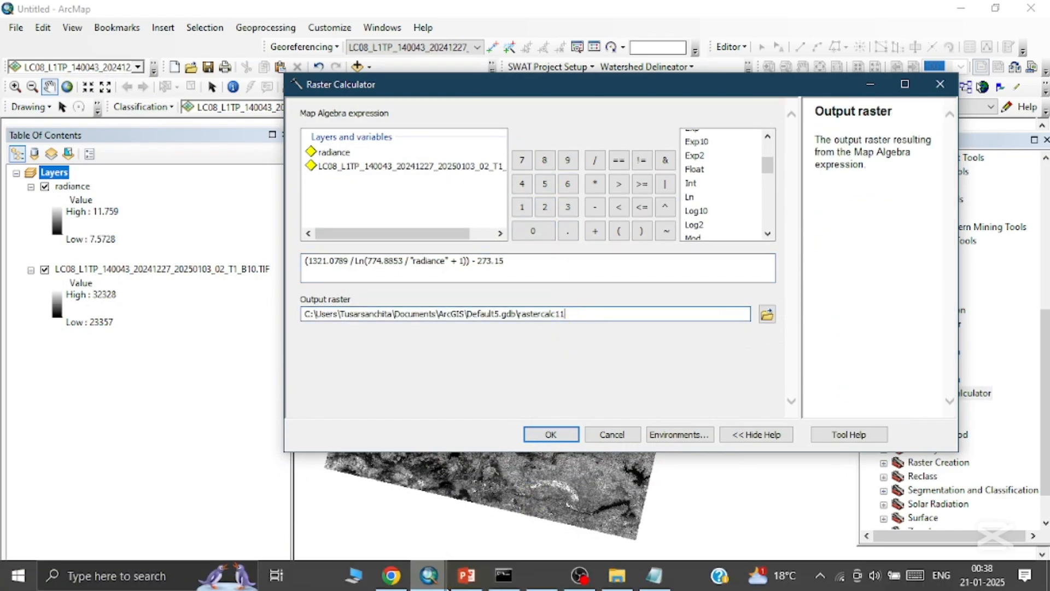
left_click(466, 575)
left_click(466, 576)
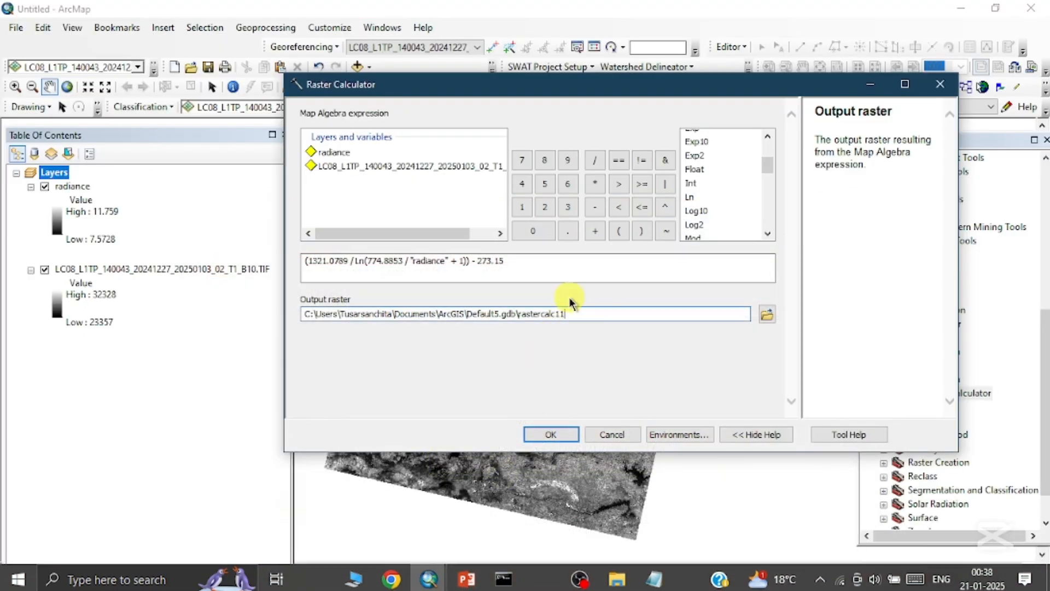
left_click_drag(569, 313, 527, 314)
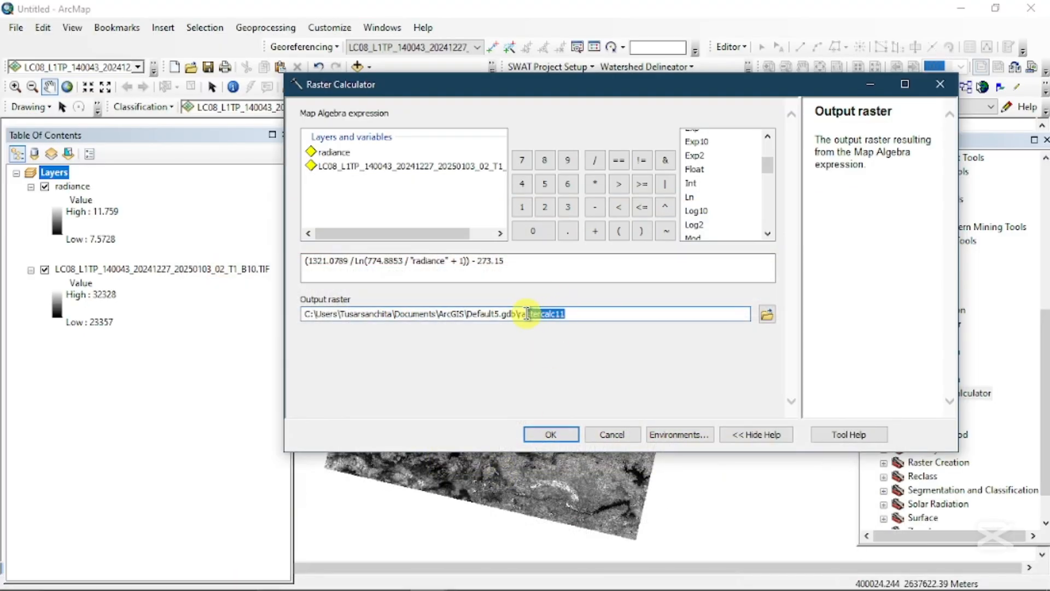
key("BackSpace")
left_click(766, 314)
left_click(805, 153)
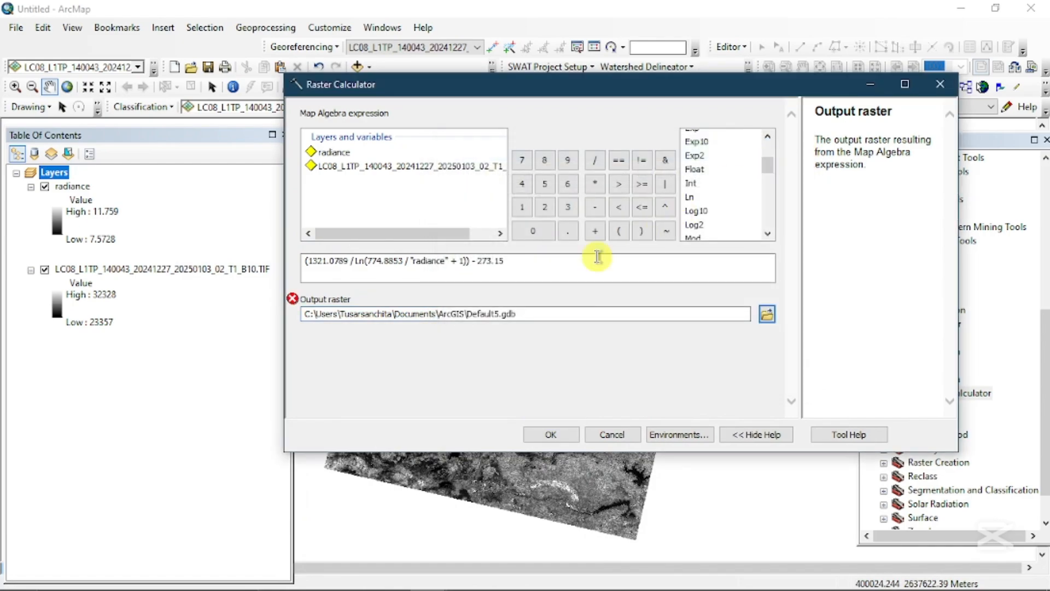
left_click(561, 315)
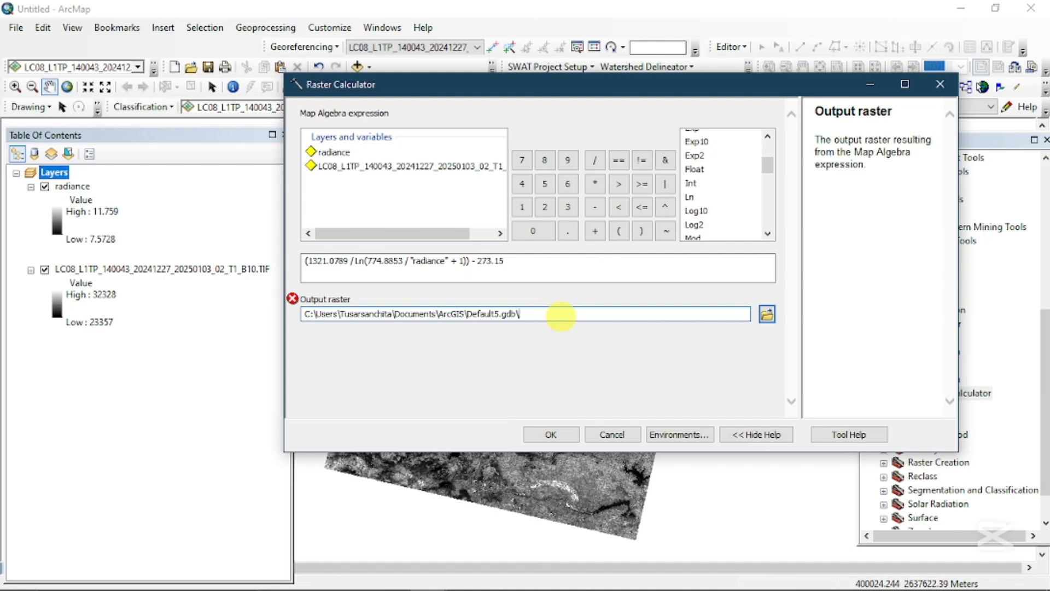
left_click(549, 350)
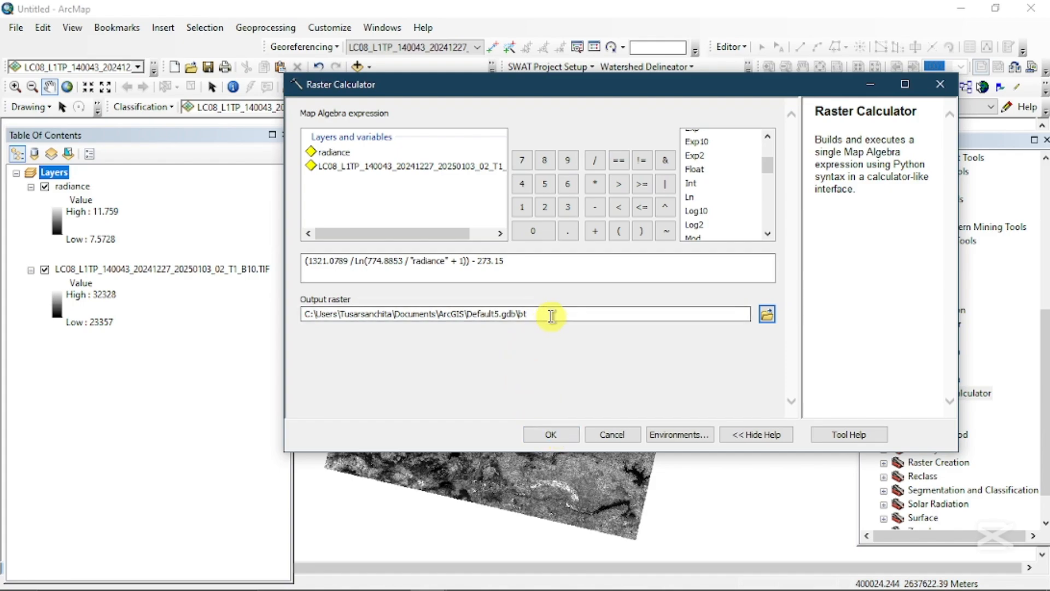
left_click(544, 436)
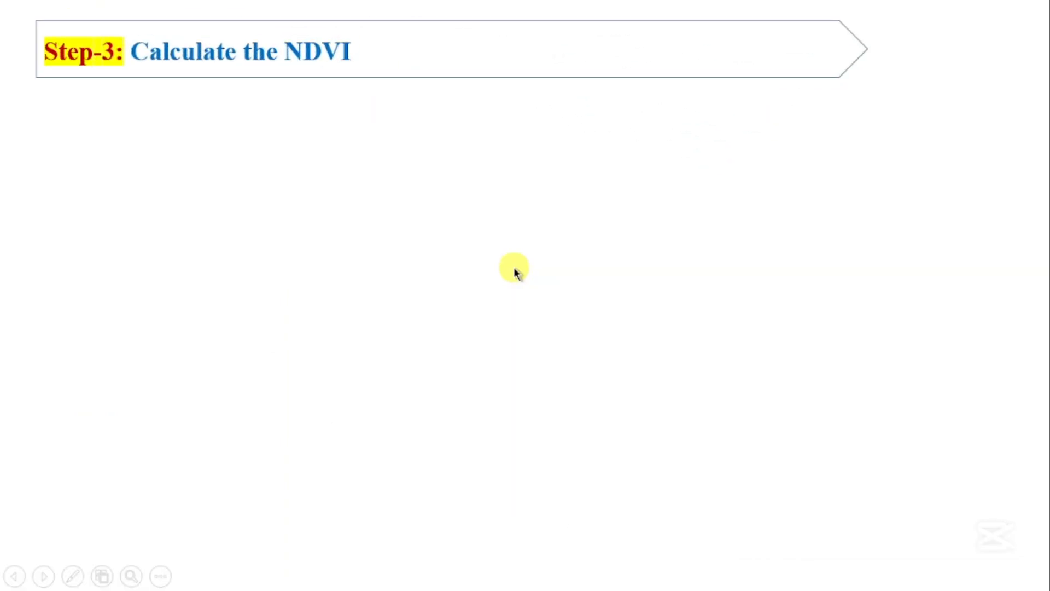
- Review the NDVI formula on the slide, switch to ArcMap and add the band 4 and band 5 TIFs from the LANDSAT_8 folder
left_click(514, 267)
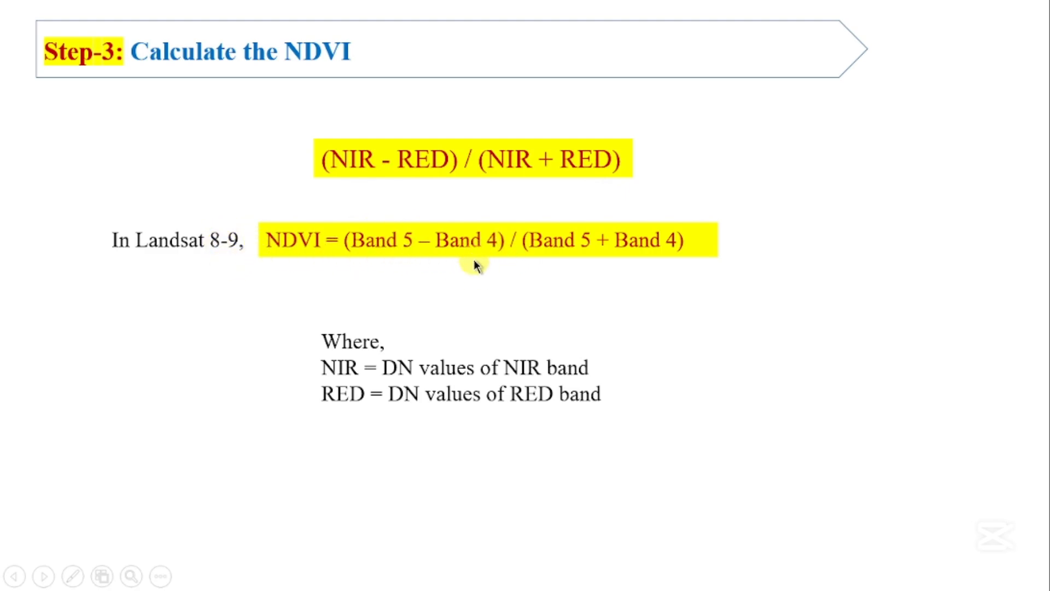
right_click(503, 354)
left_click(439, 412)
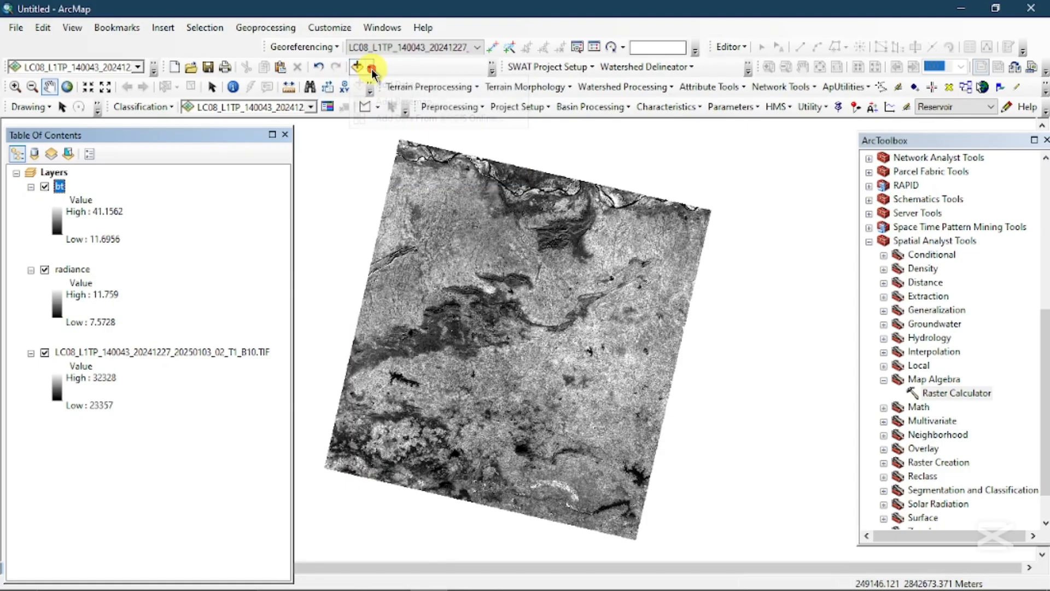
left_click(368, 66)
left_click(385, 86)
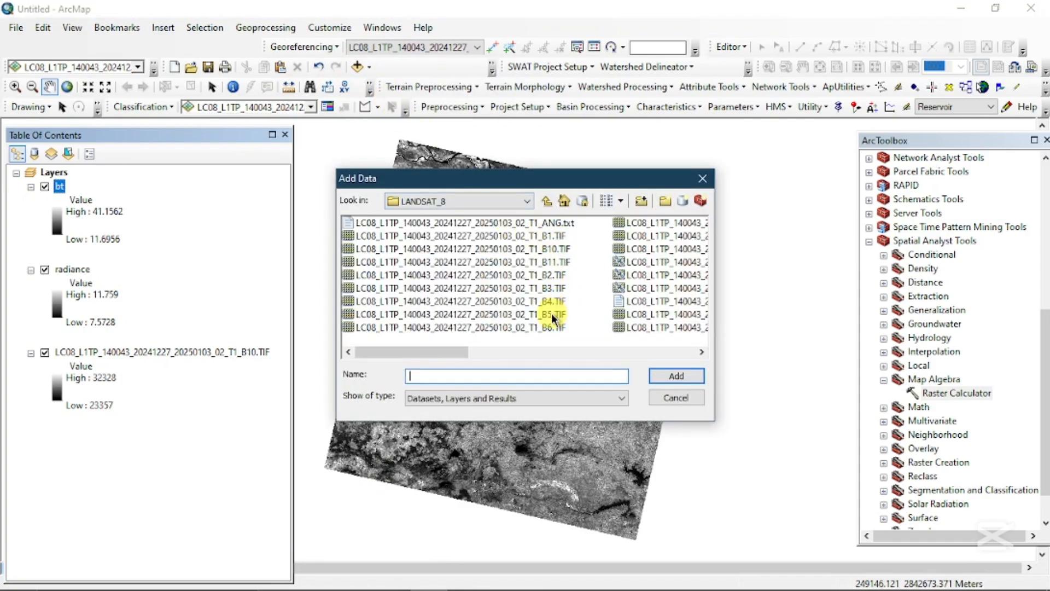
left_click(552, 314)
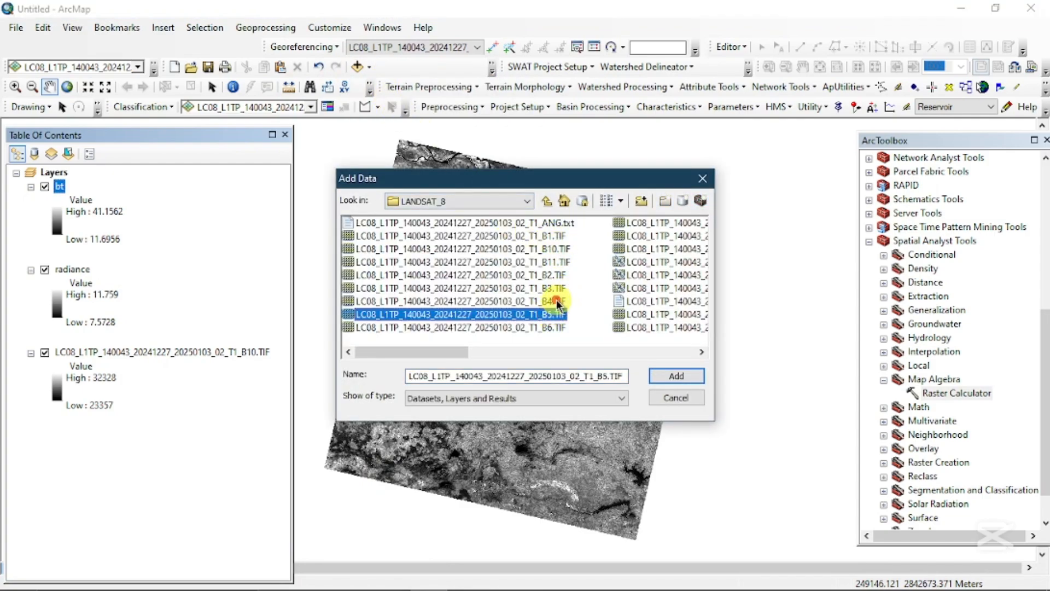
left_click(552, 301, "ctrl")
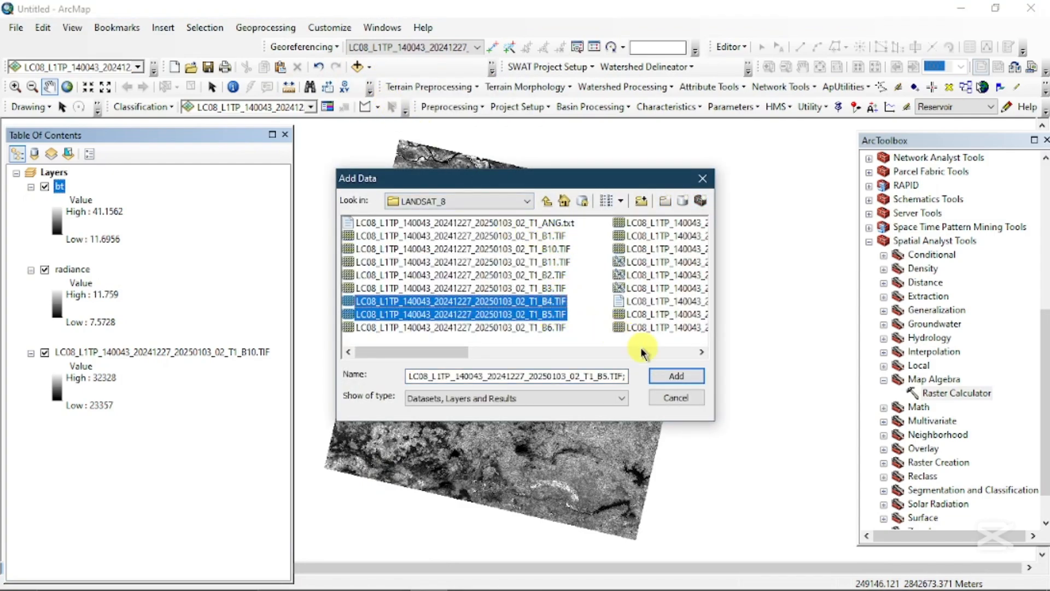
left_click(672, 375)
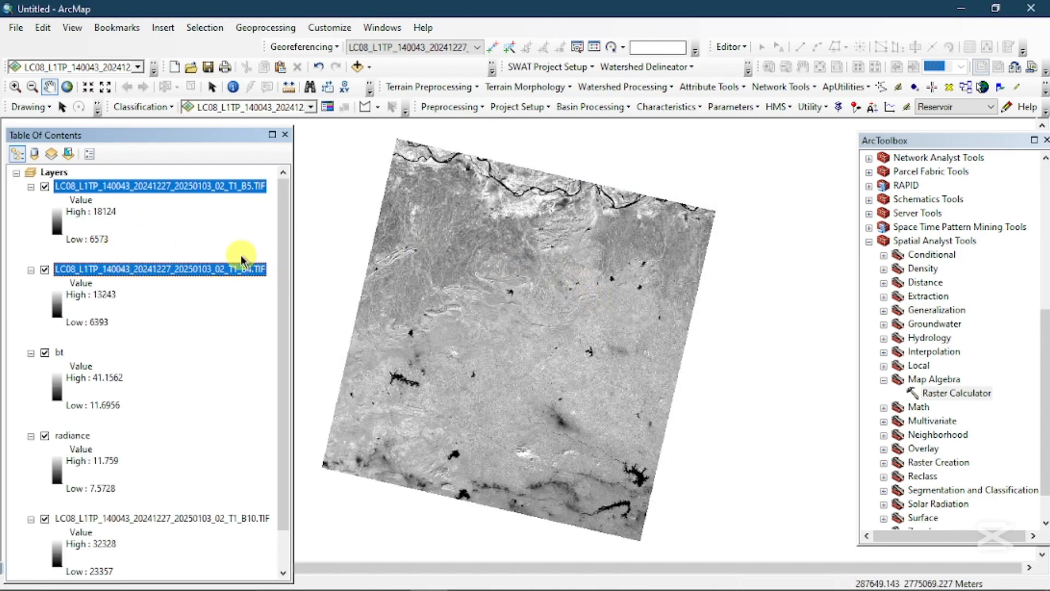
- Rename the band 5 layer as NIR in the table of contents
left_click(229, 186)
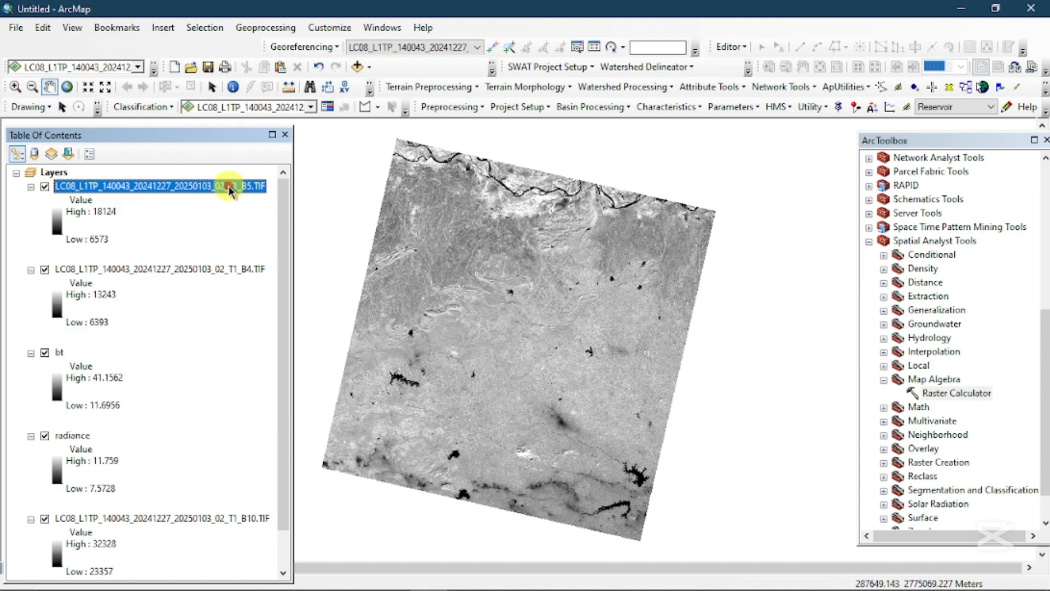
left_click(228, 185)
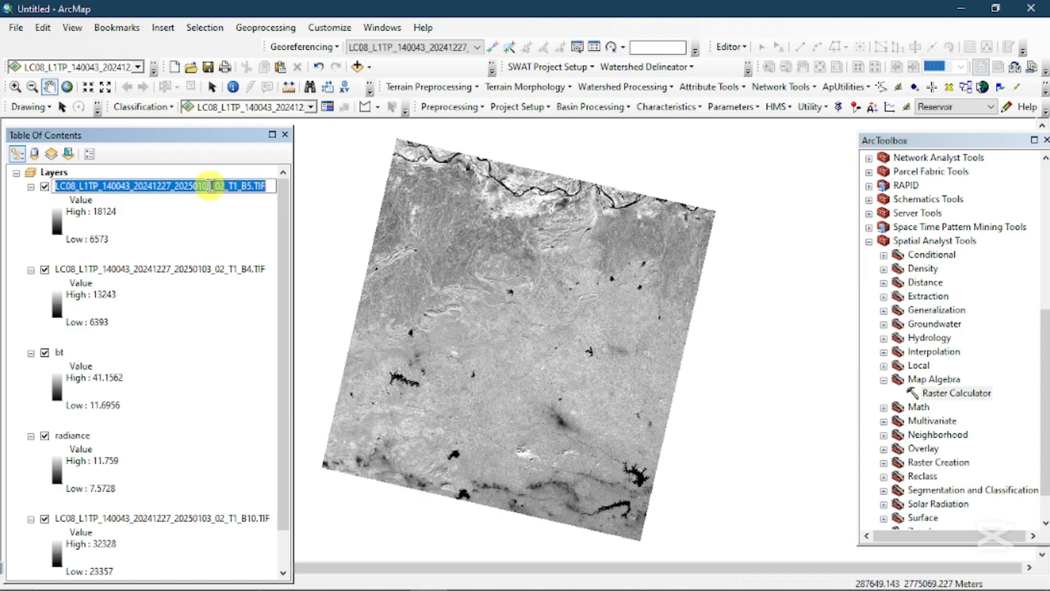
type("N")
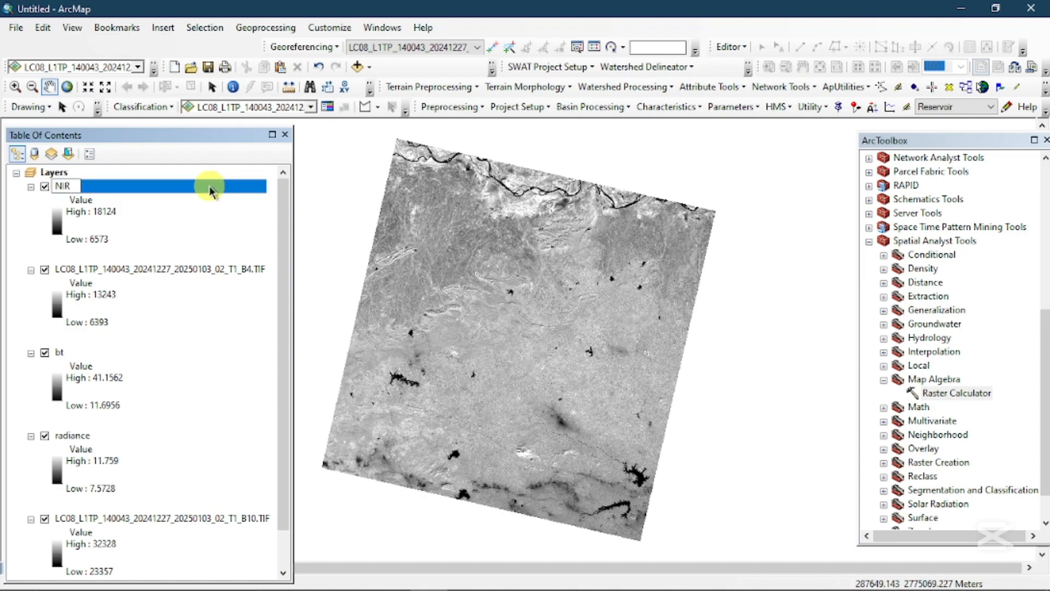
type("IR")
key("Return")
- Rename the band 4 layer as RED in the table of contents
left_click(167, 268, "ctrl")
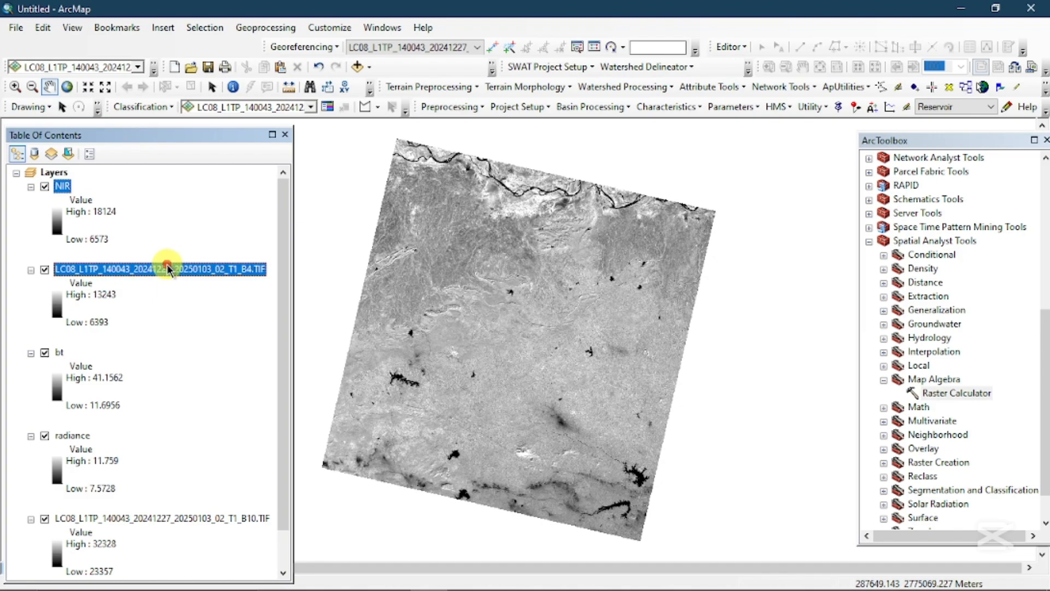
left_click(161, 271)
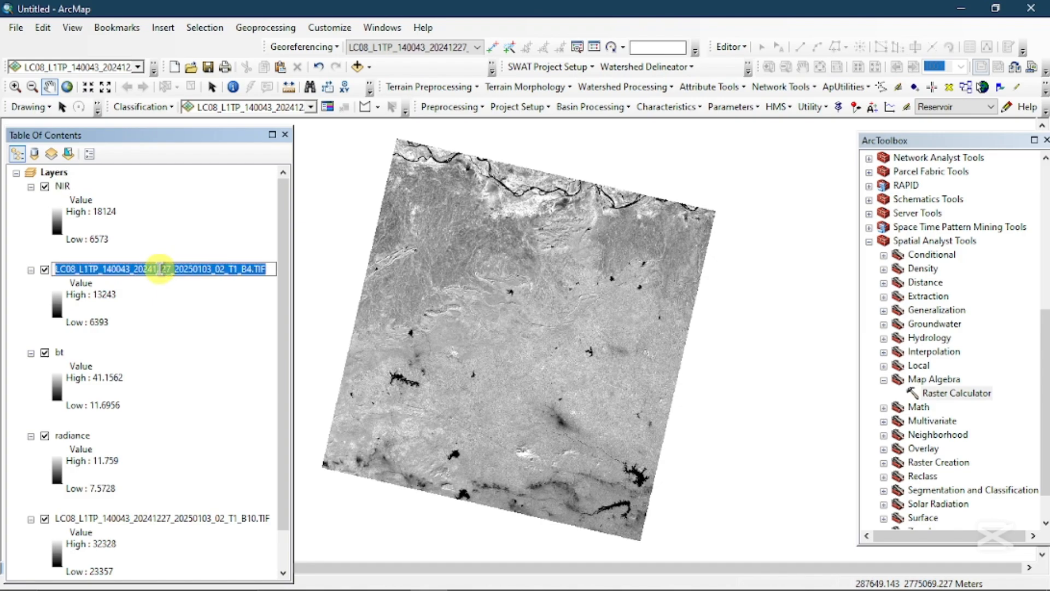
type("RE")
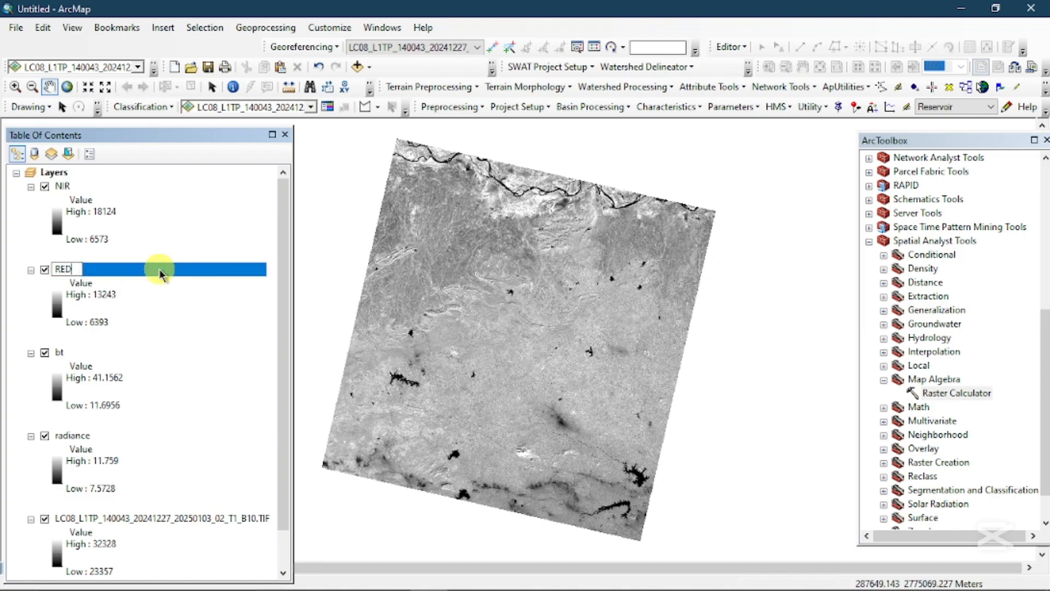
type("D")
key("Return")
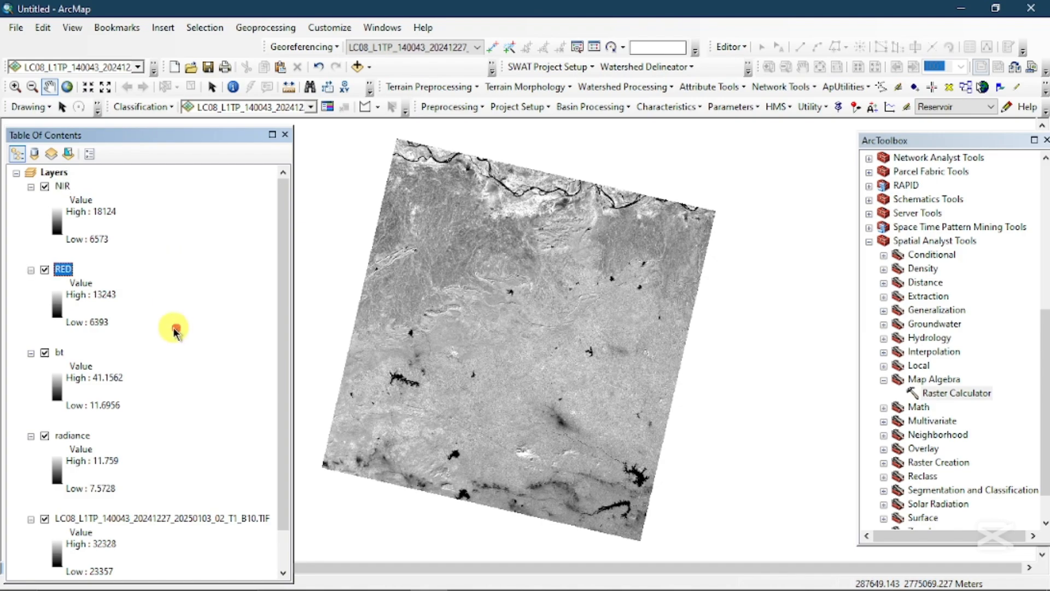
- Open the Raster Calculator and enter the NDVI numerator as Float("NIR" - "RED")
left_click(935, 395)
double_click(934, 393)
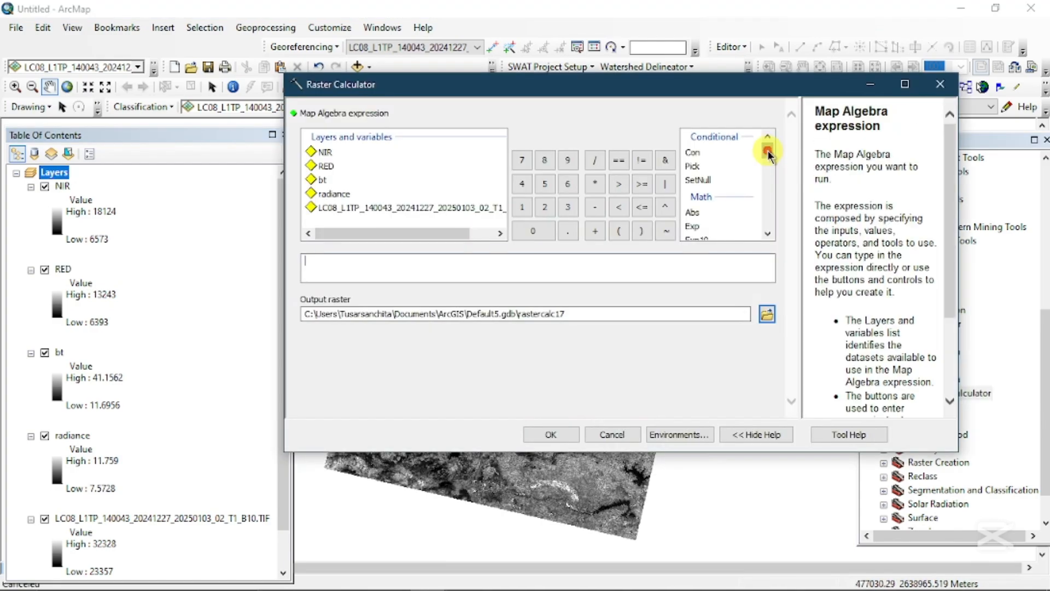
left_click_drag(768, 150, 767, 159)
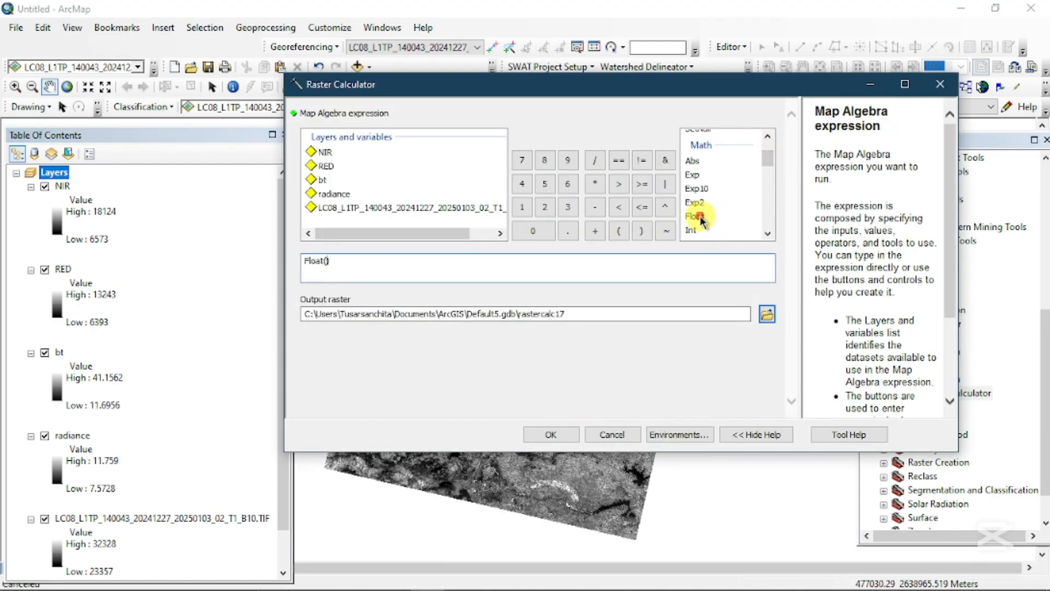
double_click(326, 153)
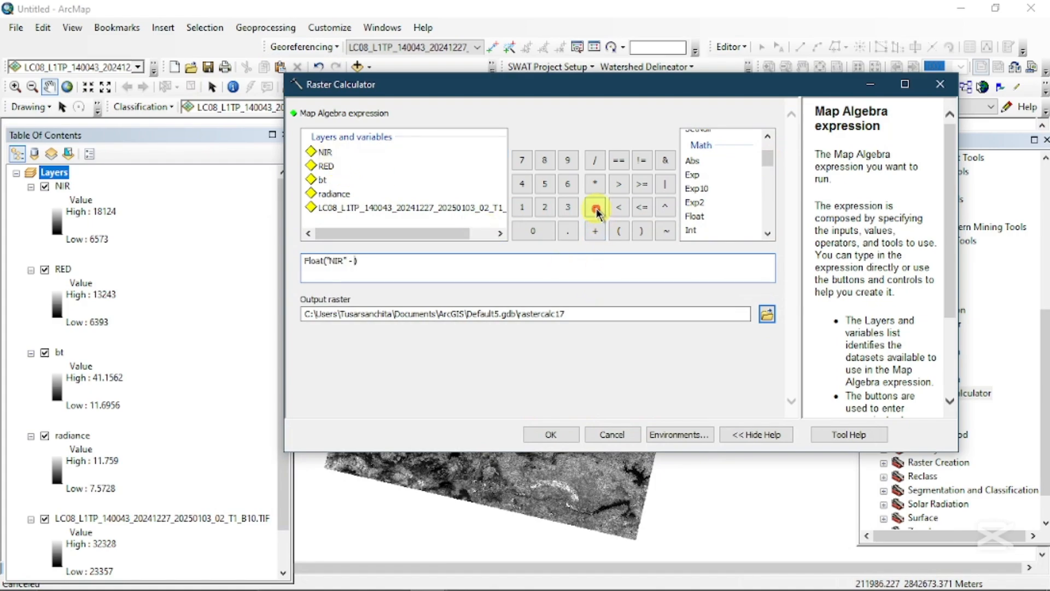
double_click(326, 166)
left_click(412, 267)
type(")")
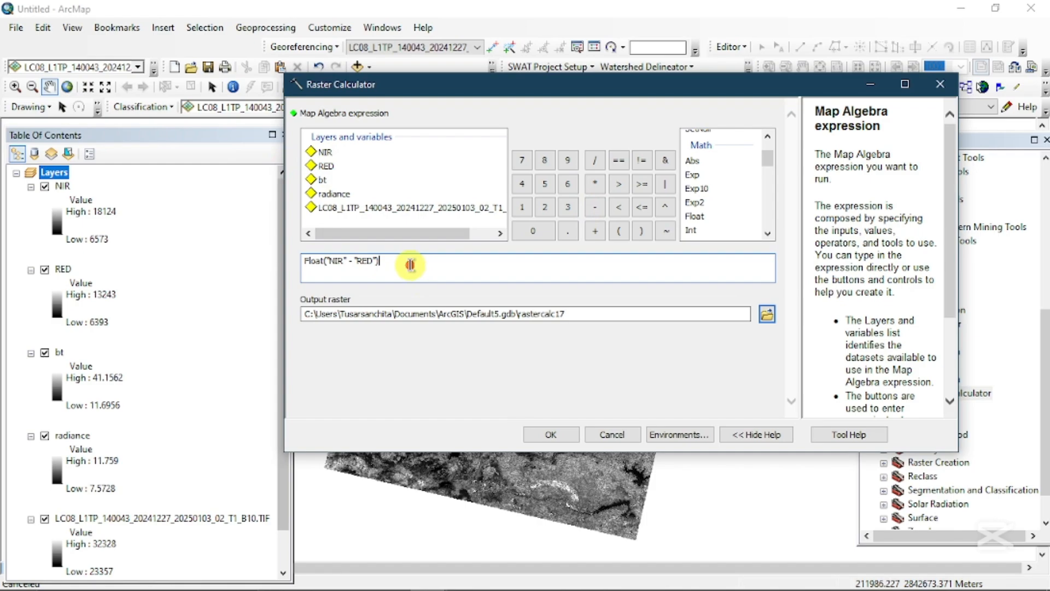
- Divide the numerator by Float("NIR" + "RED") to complete the NDVI expression
left_click(595, 160)
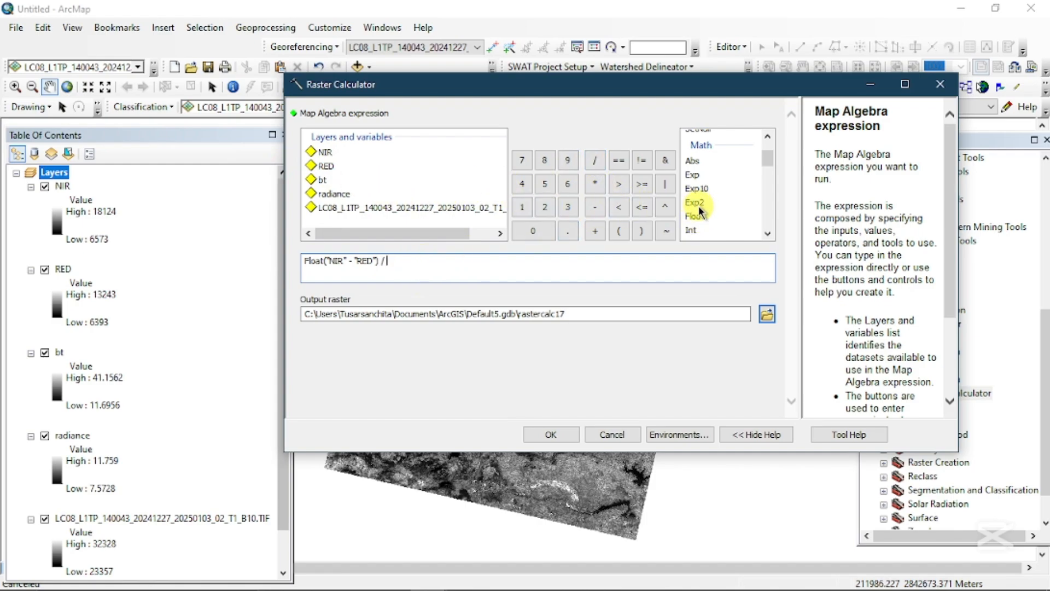
double_click(325, 153)
left_click(595, 230)
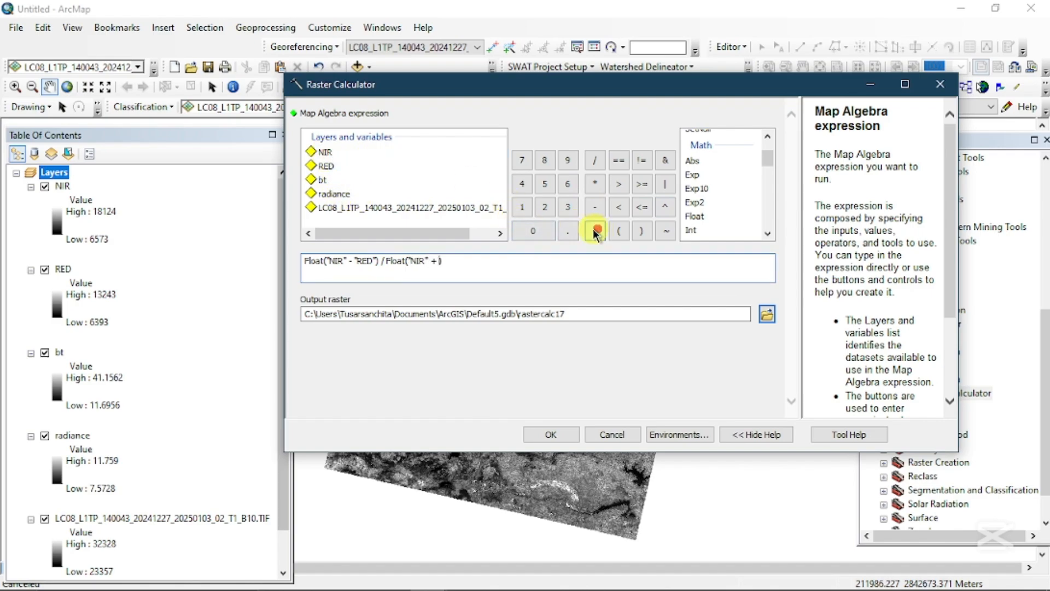
double_click(325, 166)
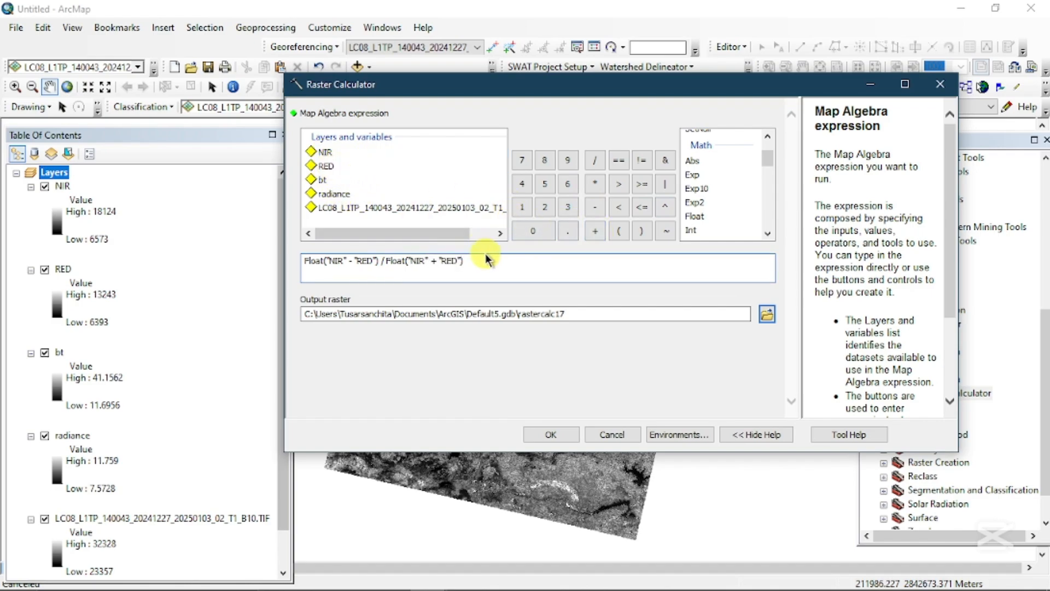
- Name the output raster ndvi_new in the Default5.gdb geodatabase and run the NDVI calculation
left_click(306, 258)
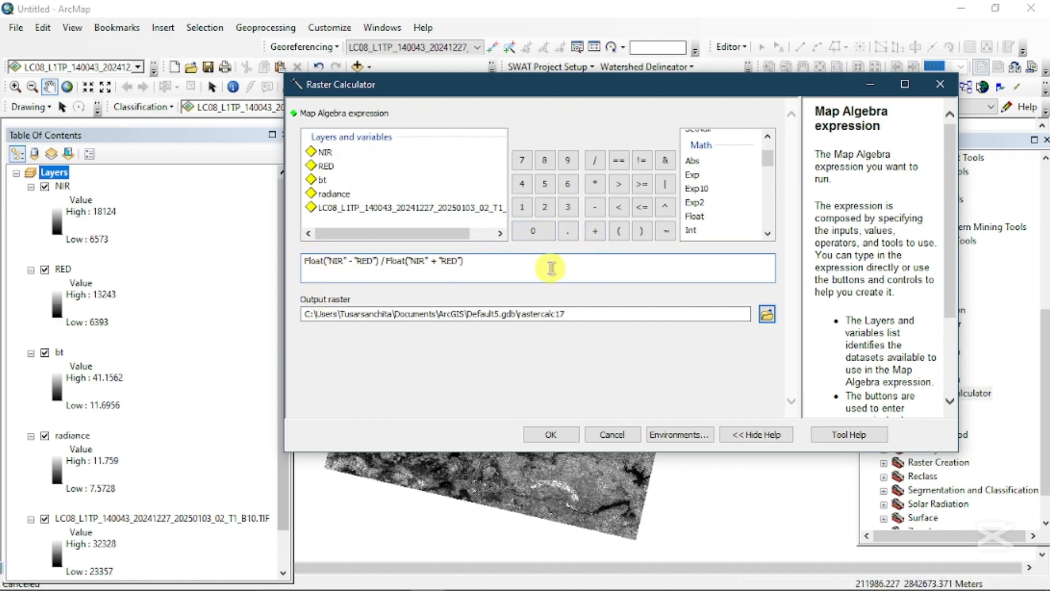
left_click(573, 313)
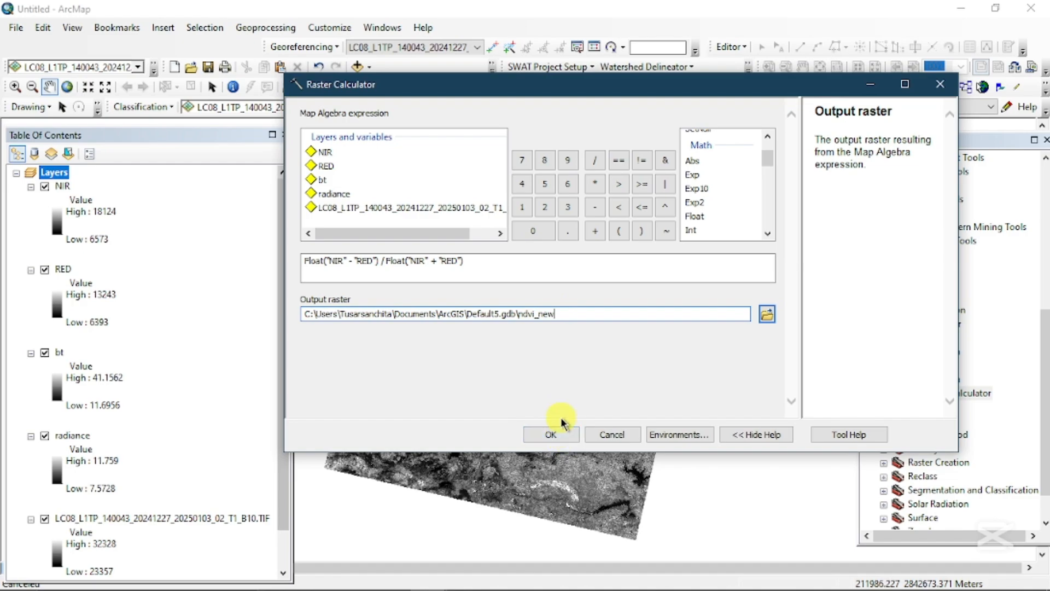
left_click(555, 436)
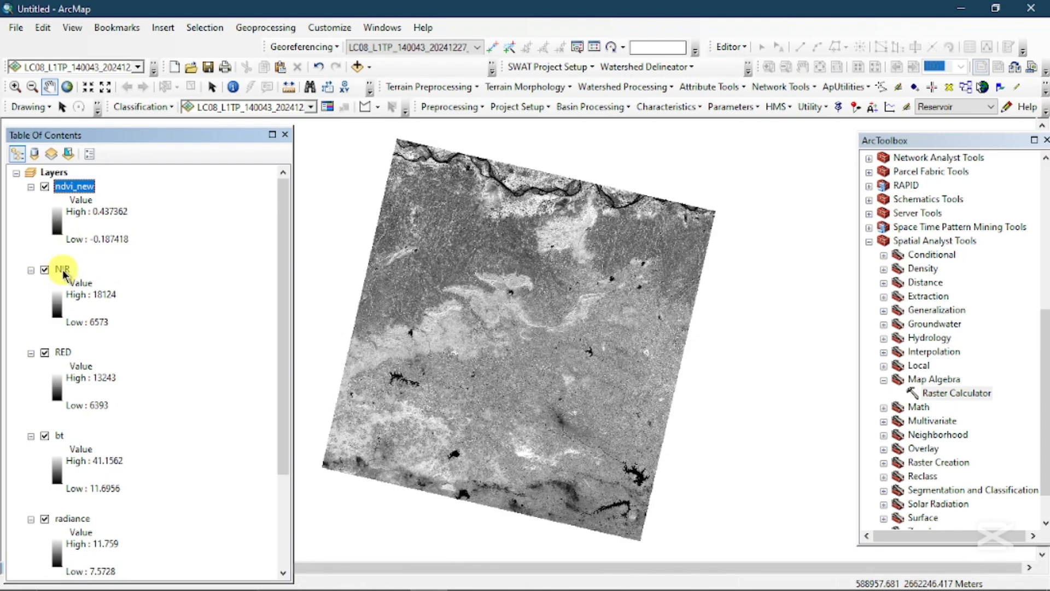
- Remove the NIR and RED layers from the map
right_click(63, 270)
left_click(99, 298)
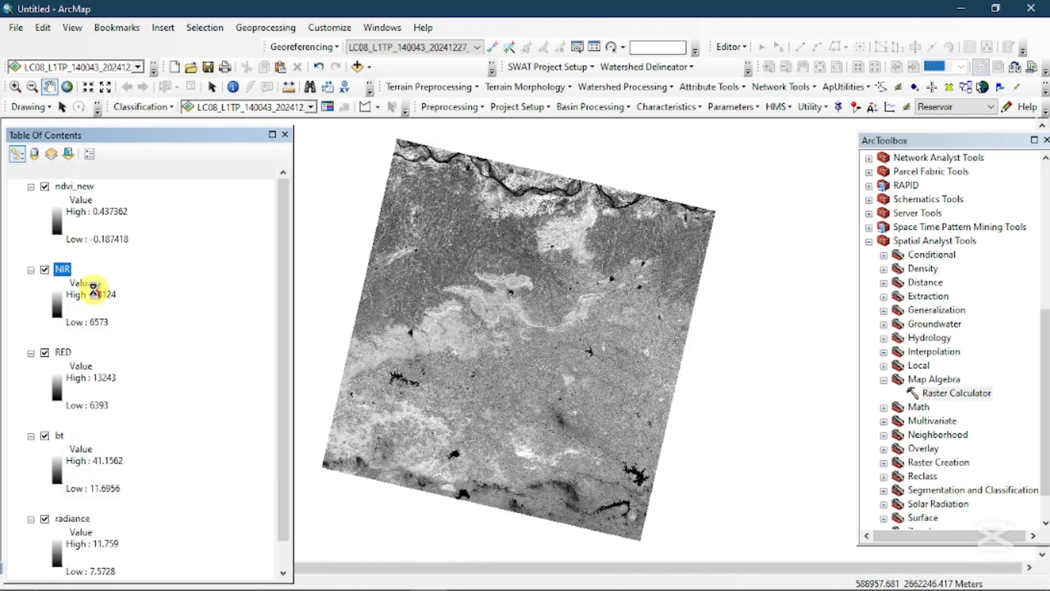
right_click(68, 270)
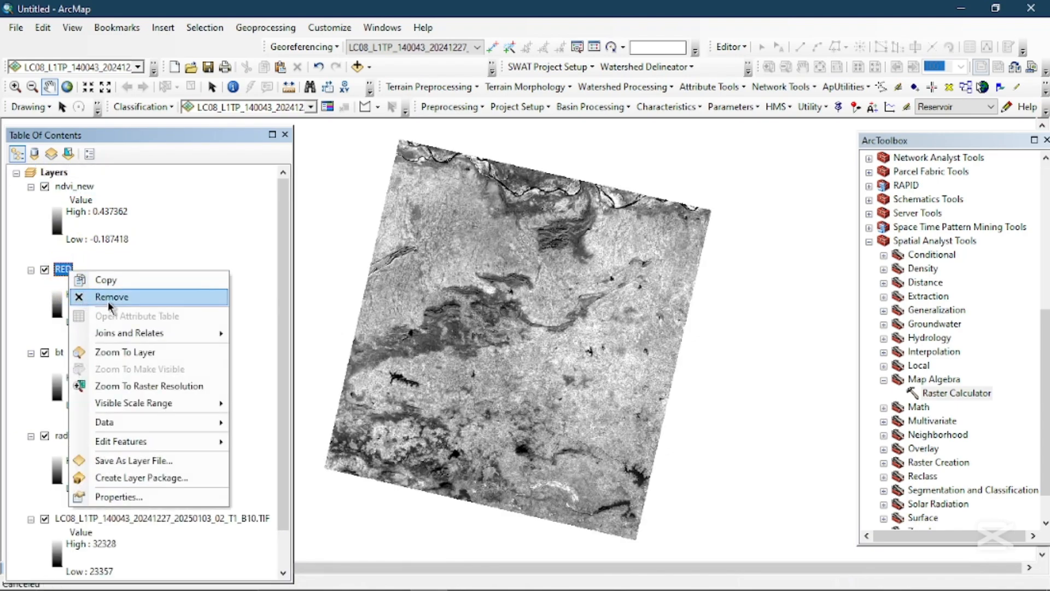
left_click(107, 297)
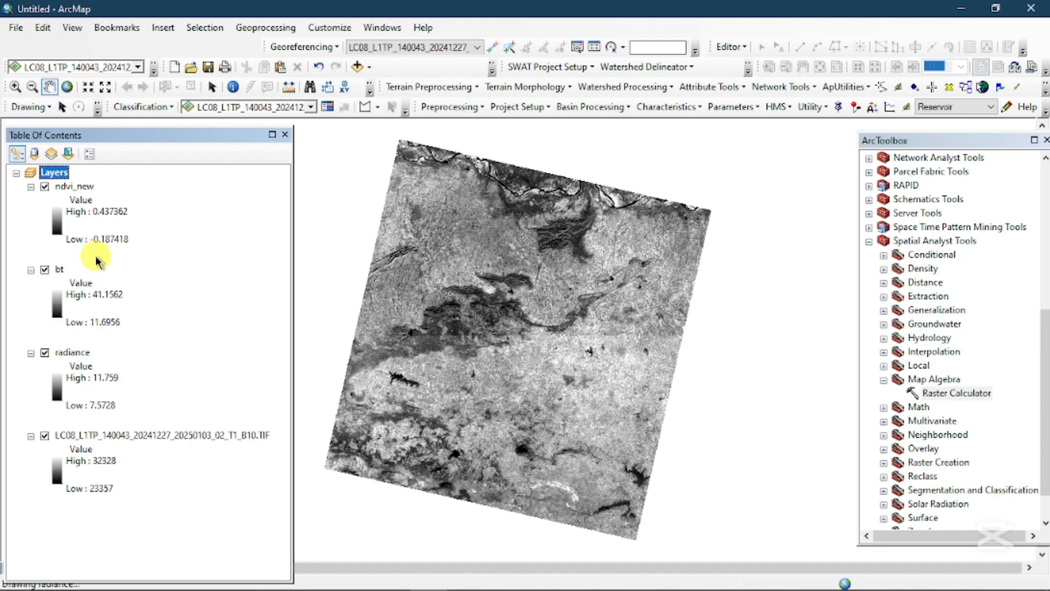
- Examine the high and low NDVI values in the legend of the ndvi_new layer, leaving the labels as they are
mouse_move(325, 579)
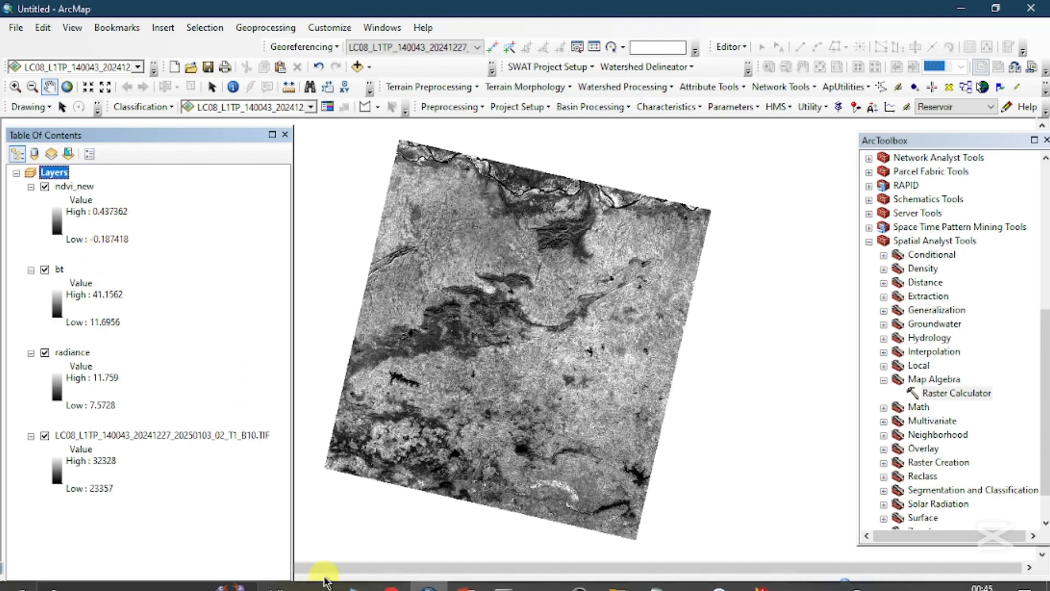
left_click(94, 212)
left_click(95, 213)
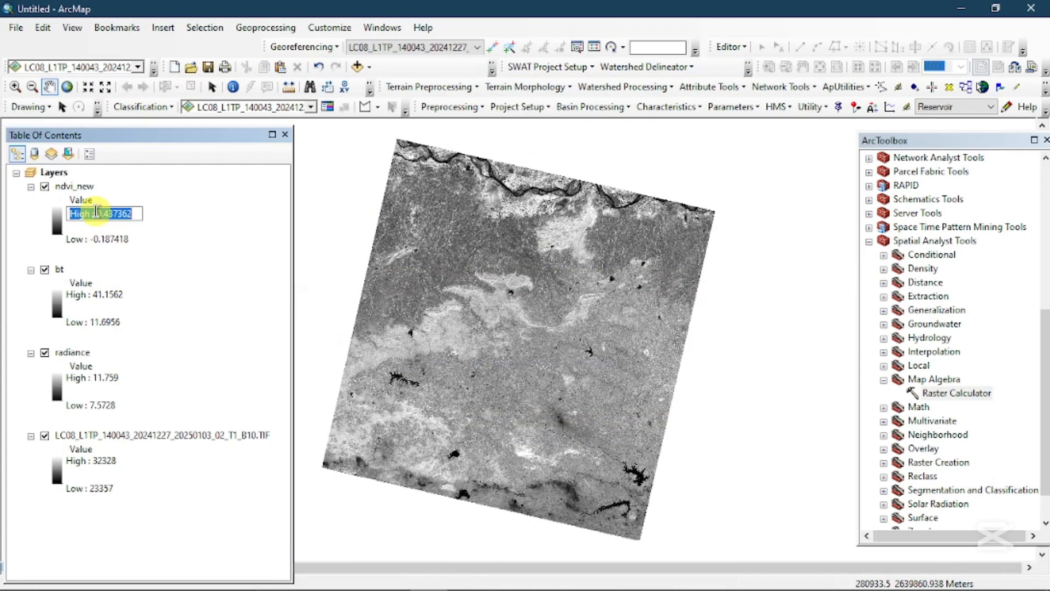
left_click(97, 213)
left_click_drag(97, 213, 132, 214)
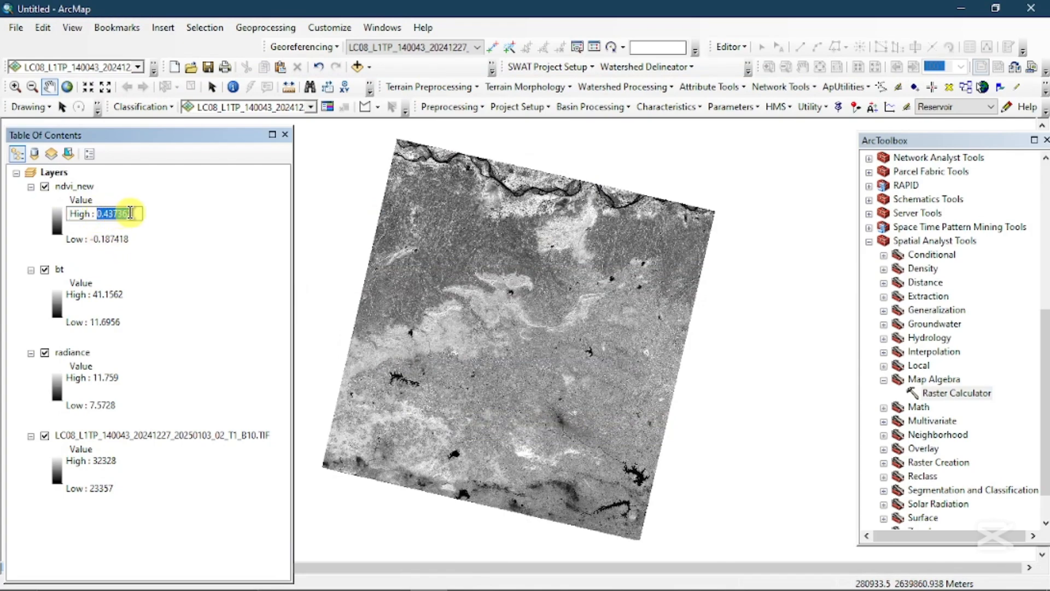
left_click(96, 242)
left_click(96, 243)
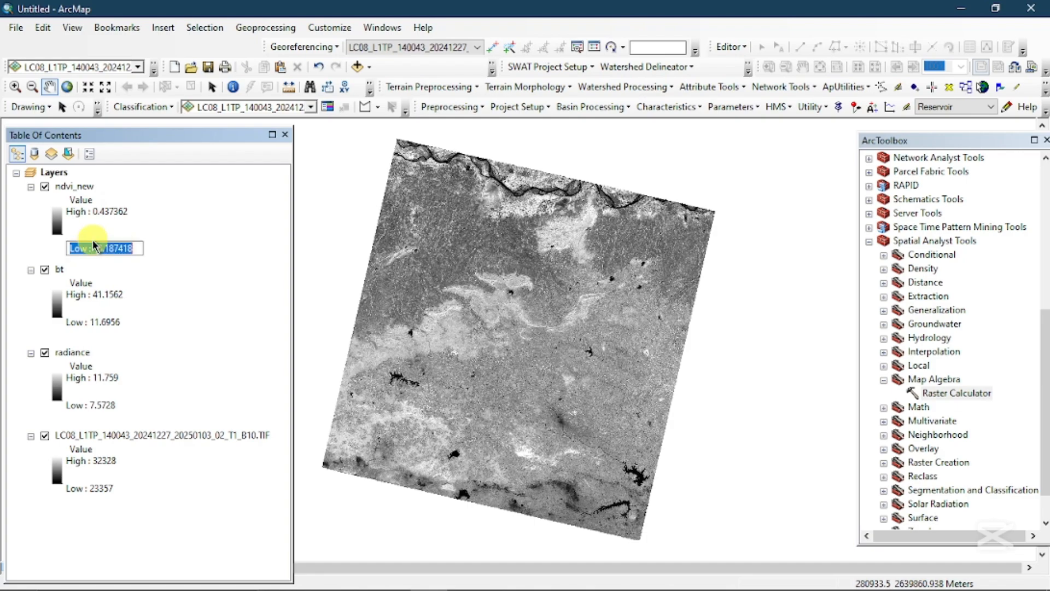
left_click(94, 248)
left_click_drag(97, 248, 130, 249)
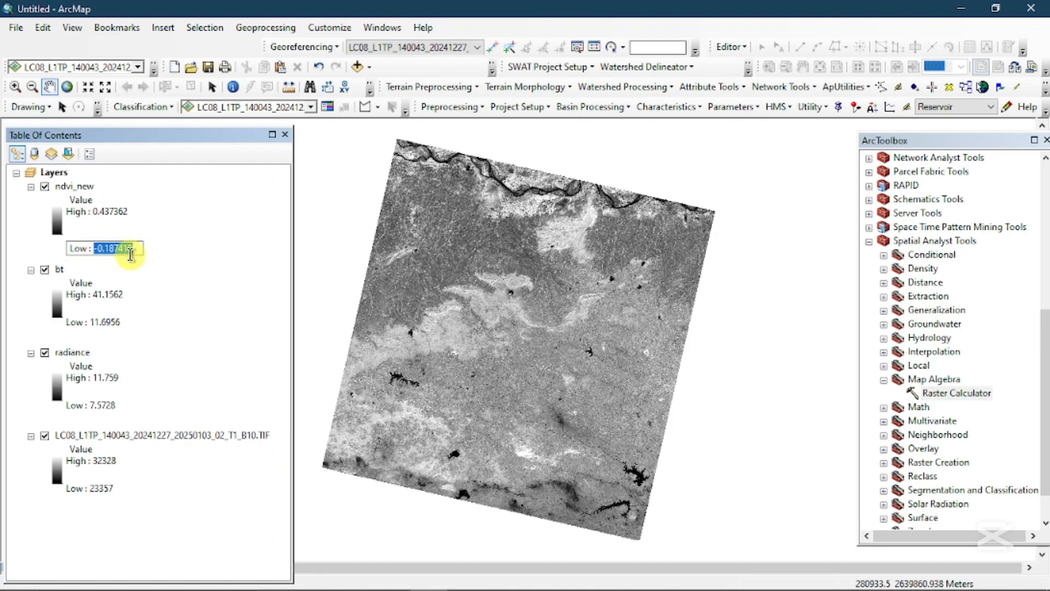
key("Return")
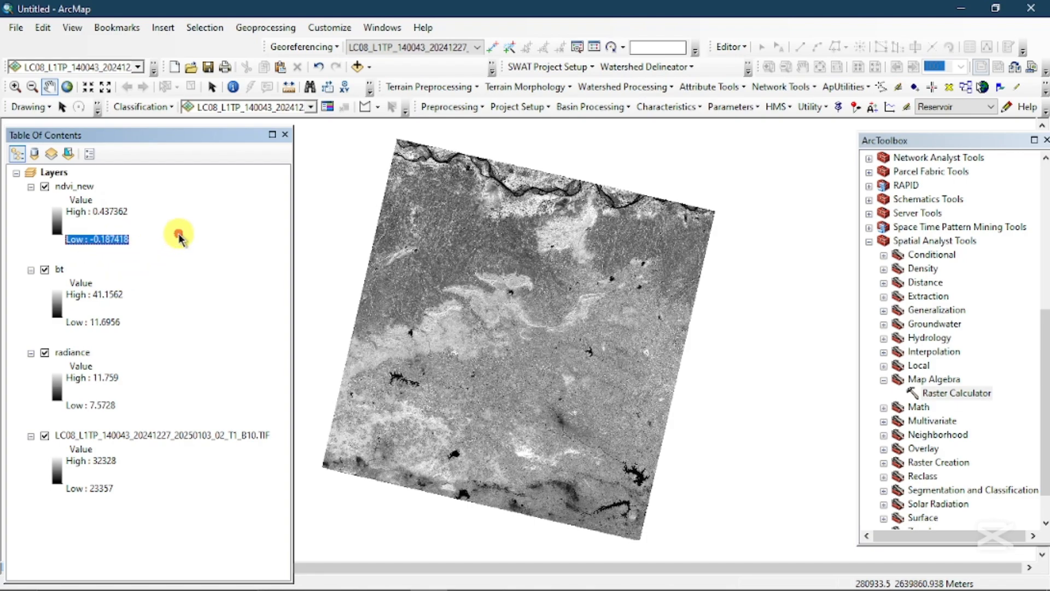
- Start a new Raster Calculator expression with the Square function applied to the "ndvi_new" layer
left_click(953, 395)
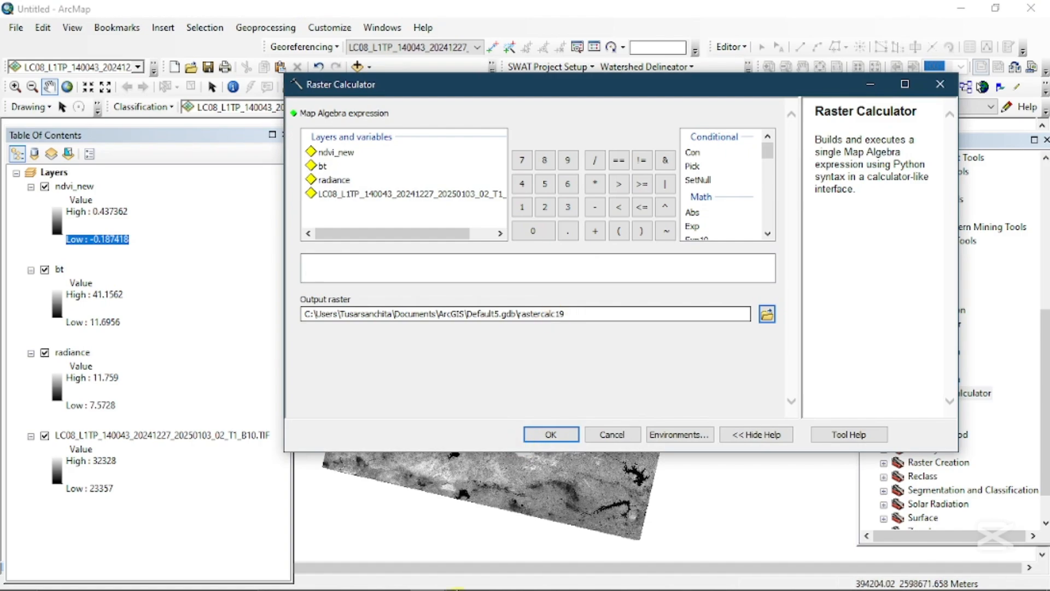
left_click_drag(766, 147, 773, 182)
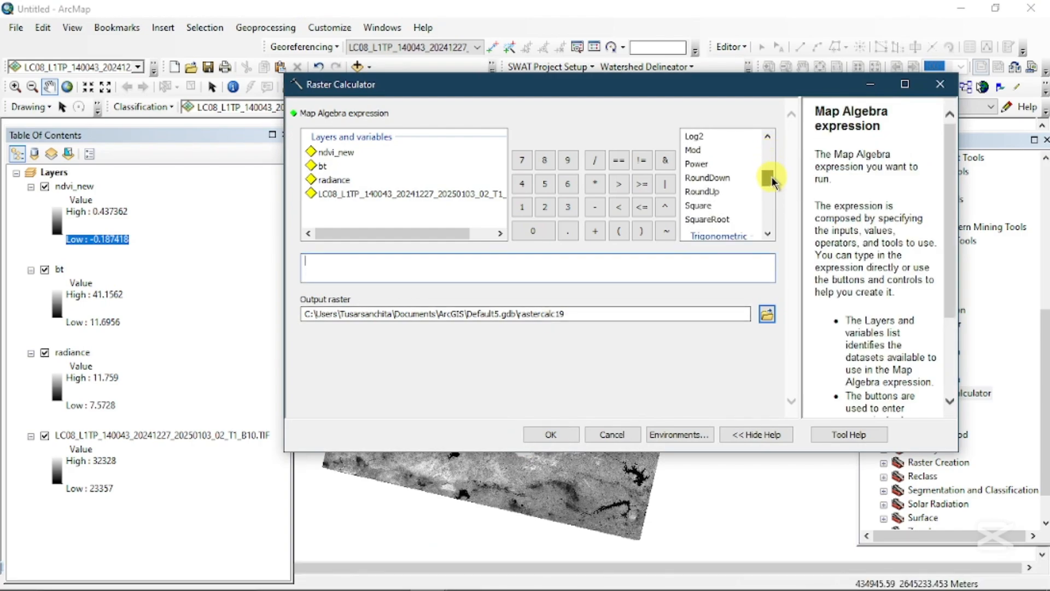
double_click(698, 206)
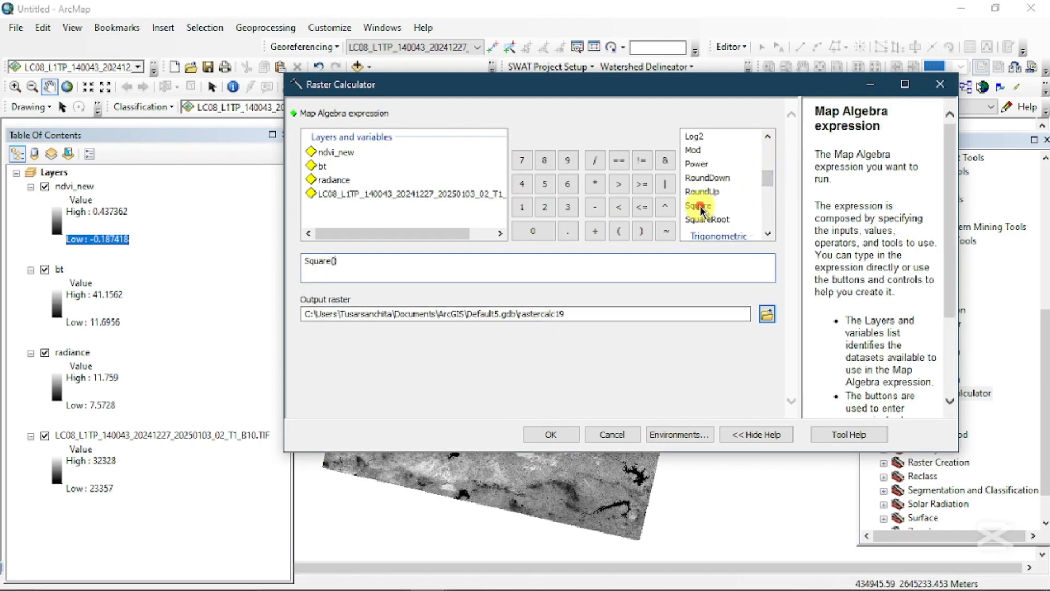
double_click(345, 155)
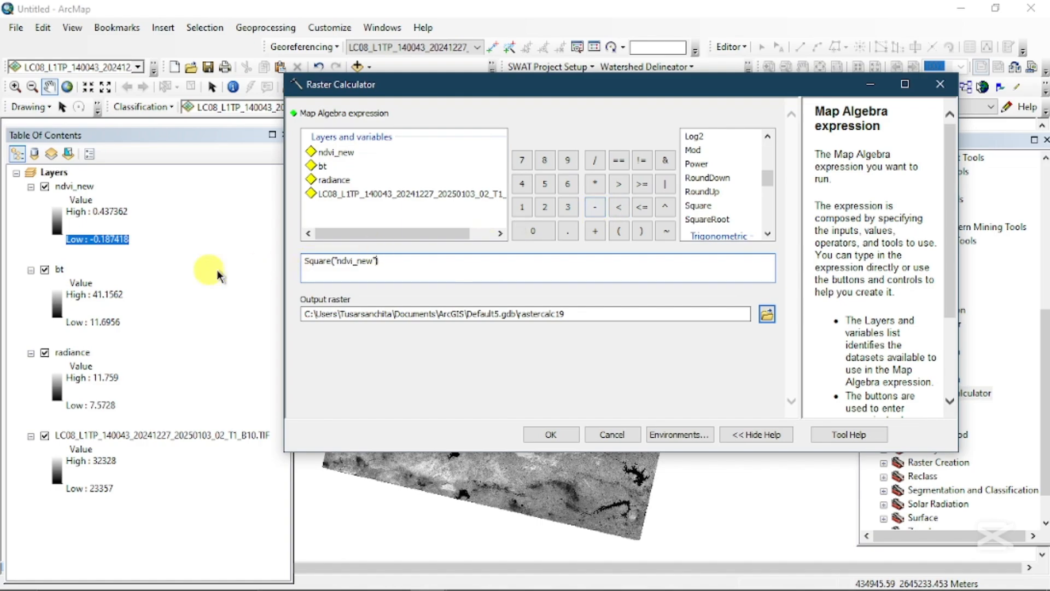
- Add 0.187418, the magnitude of the minimum NDVI, to "ndvi_new" inside the Square expression and close the parenthesis
left_click(101, 240)
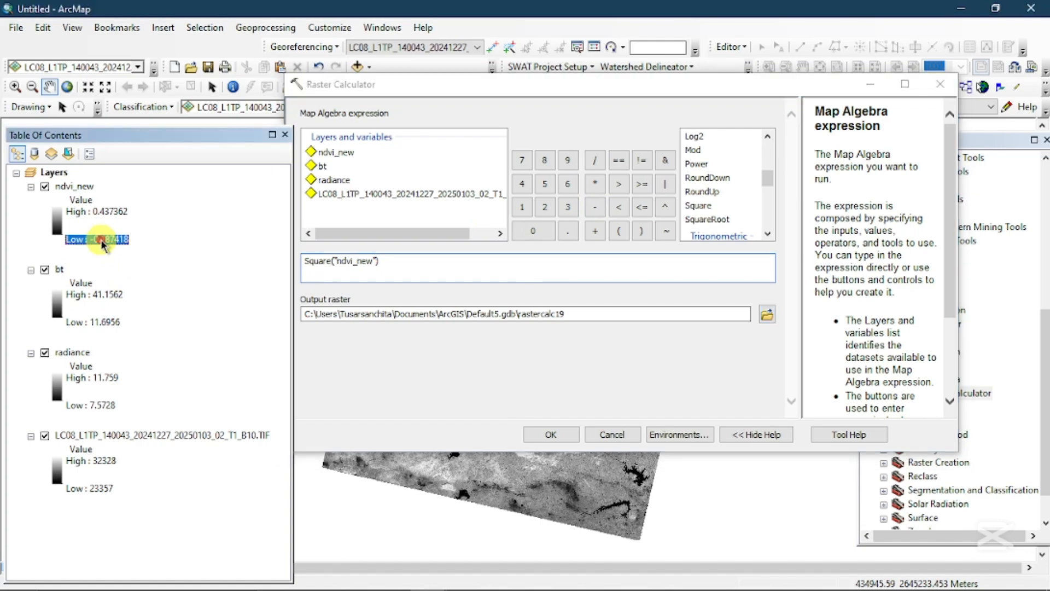
left_click(377, 260)
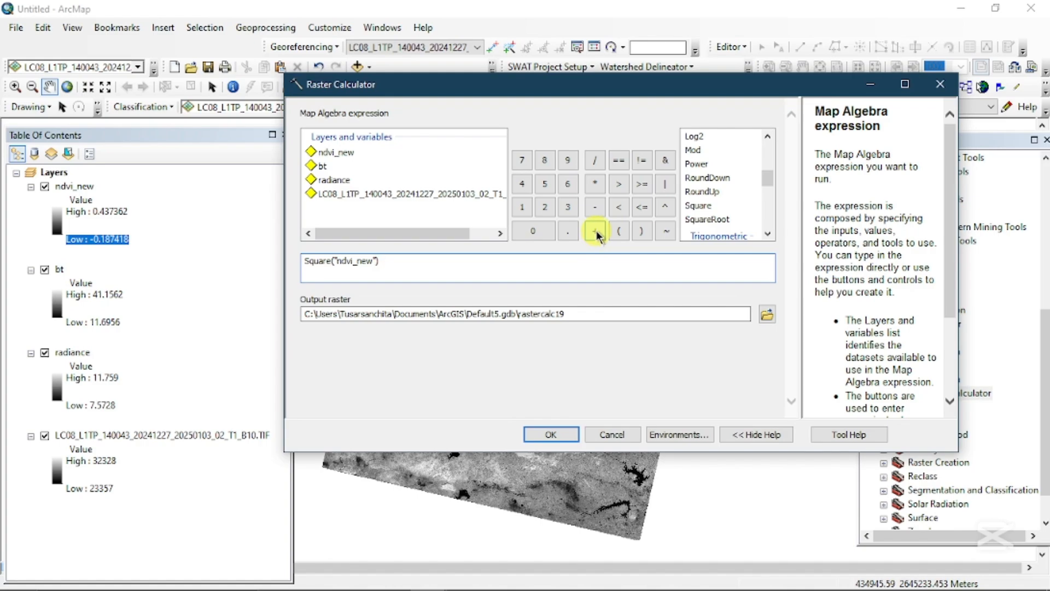
type(")")
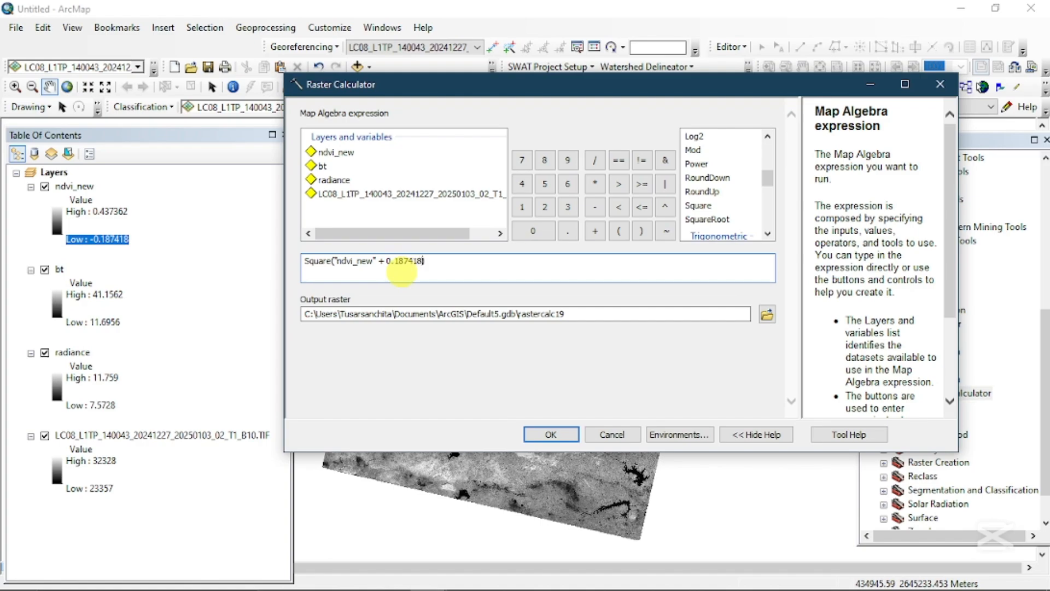
type(")")
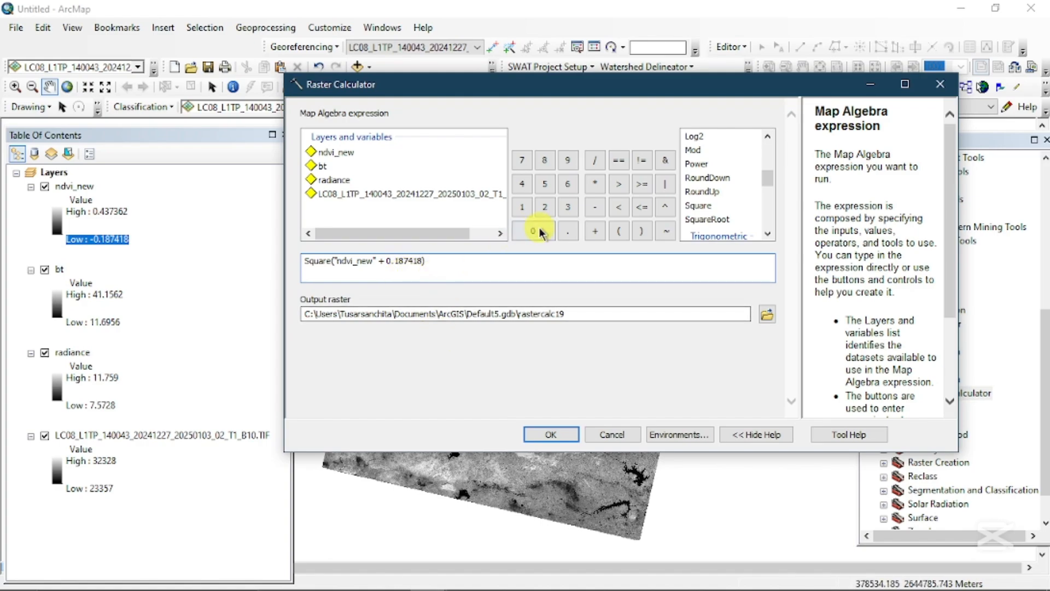
- Switch to PowerPoint to review the Step-4 proportion of vegetation (PV) formula, and return to the Raster Calculator
left_click(466, 576)
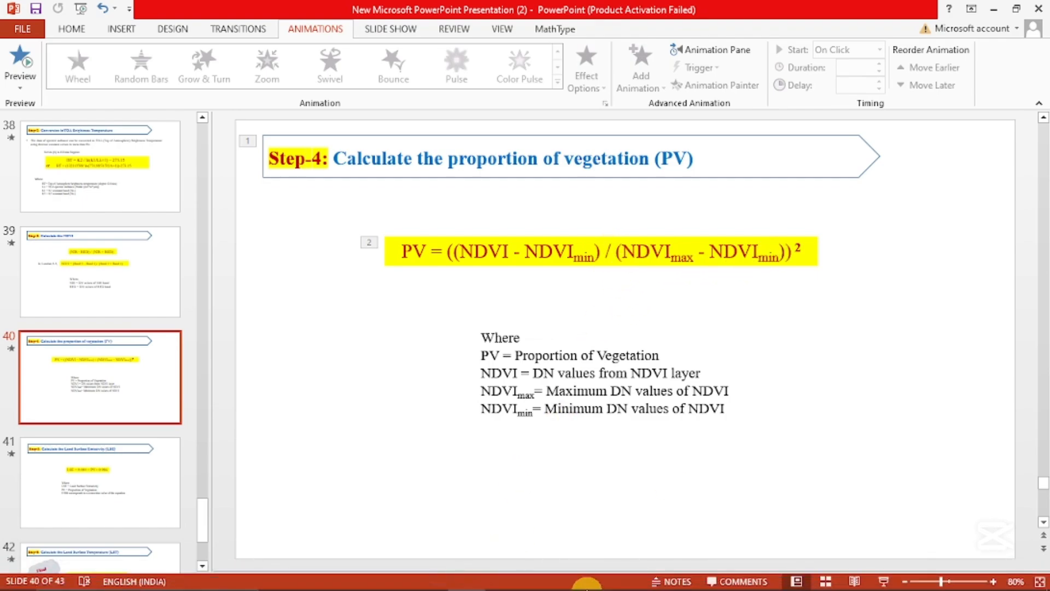
mouse_move(493, 587)
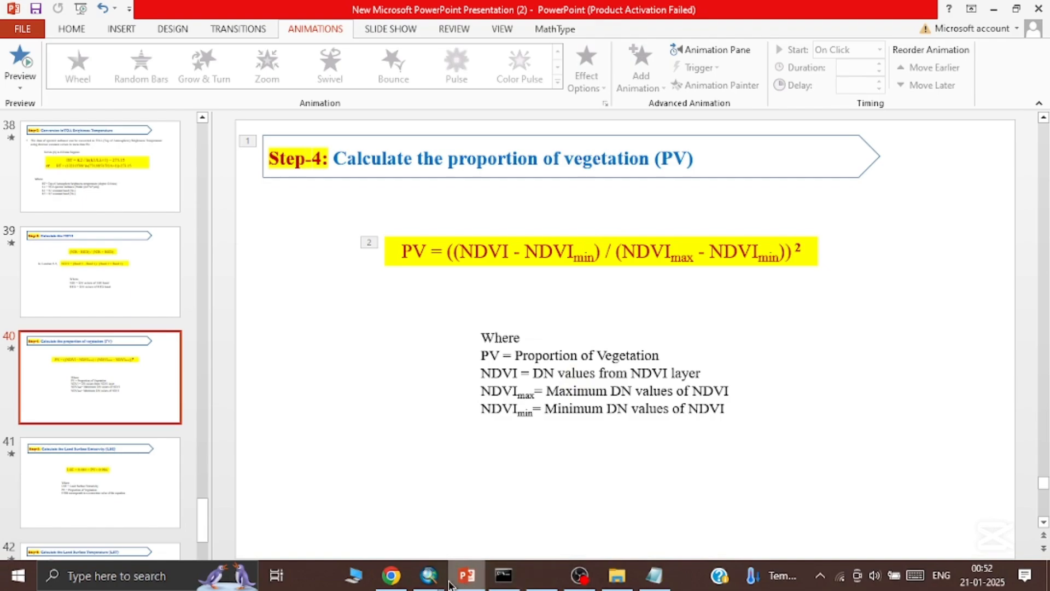
mouse_move(430, 577)
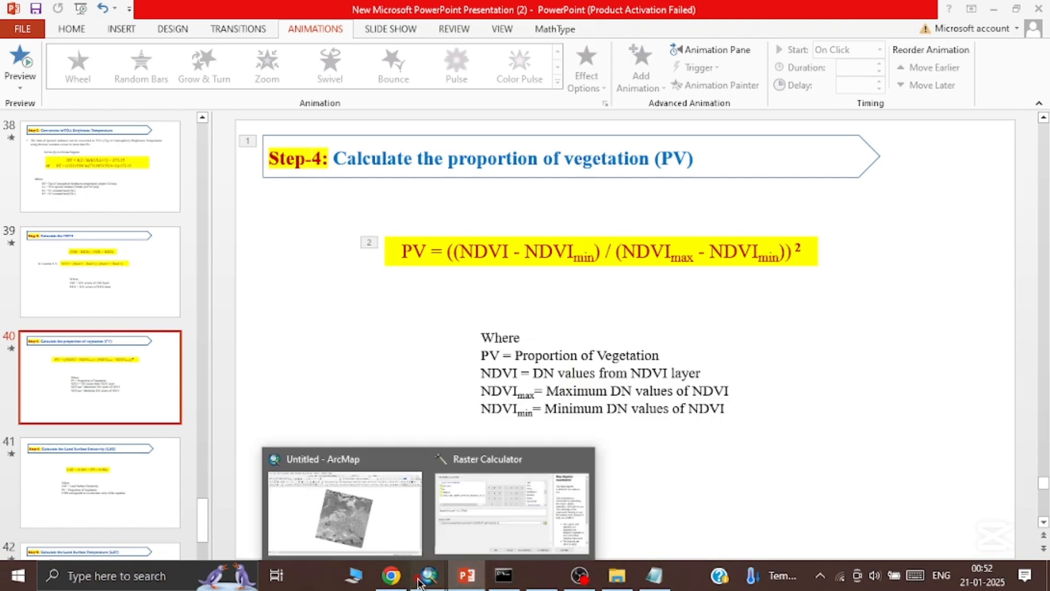
left_click(510, 505)
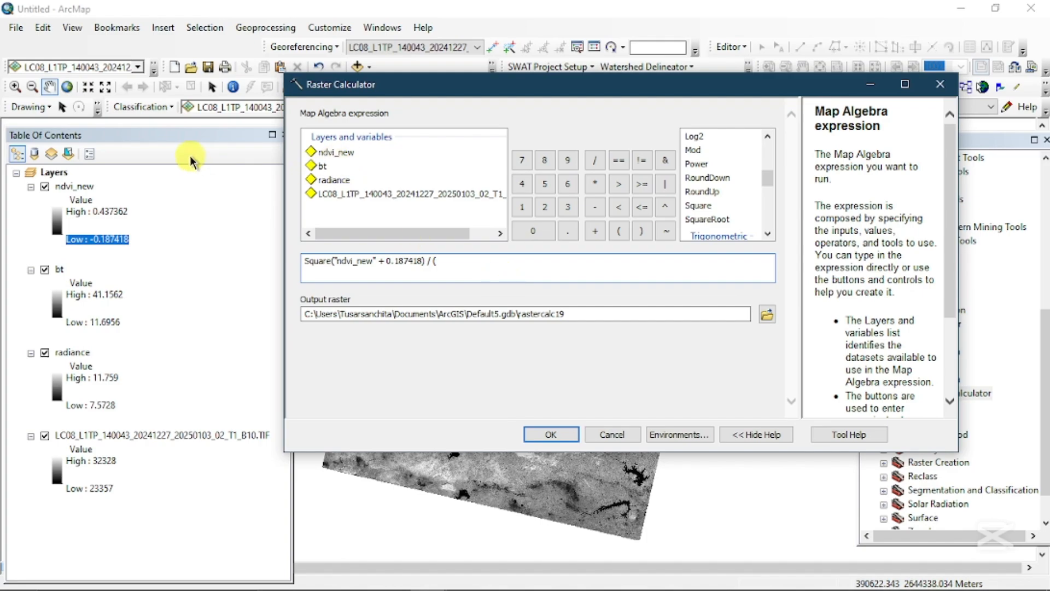
- Begin the parenthesized divisor with the maximum NDVI value 0.437362, copied from the ndvi_new legend
left_click(102, 213)
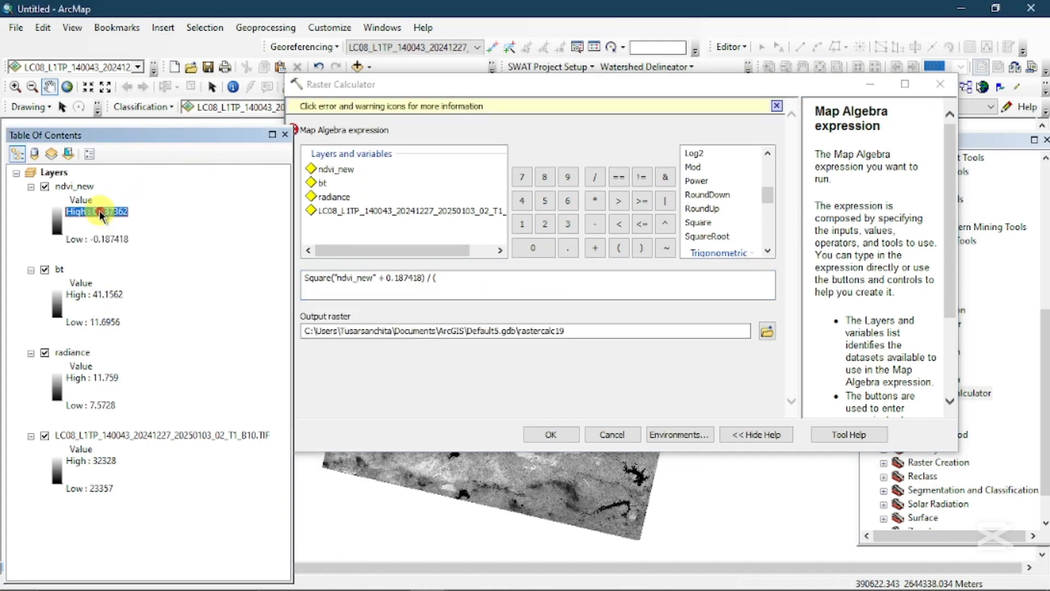
left_click(96, 212)
left_click_drag(97, 213, 127, 212)
right_click(125, 210)
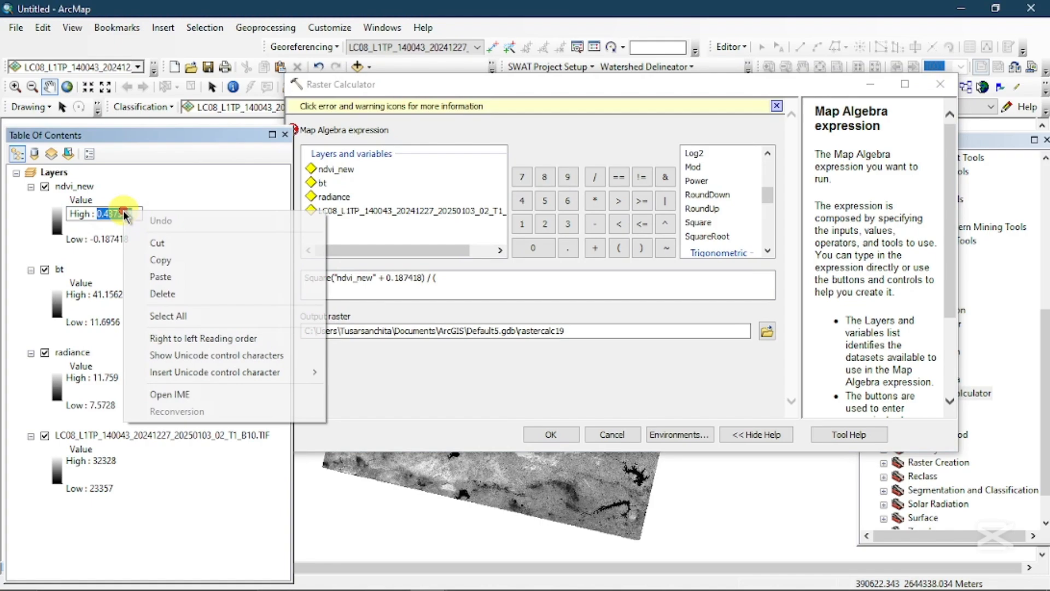
left_click(158, 262)
left_click(437, 279)
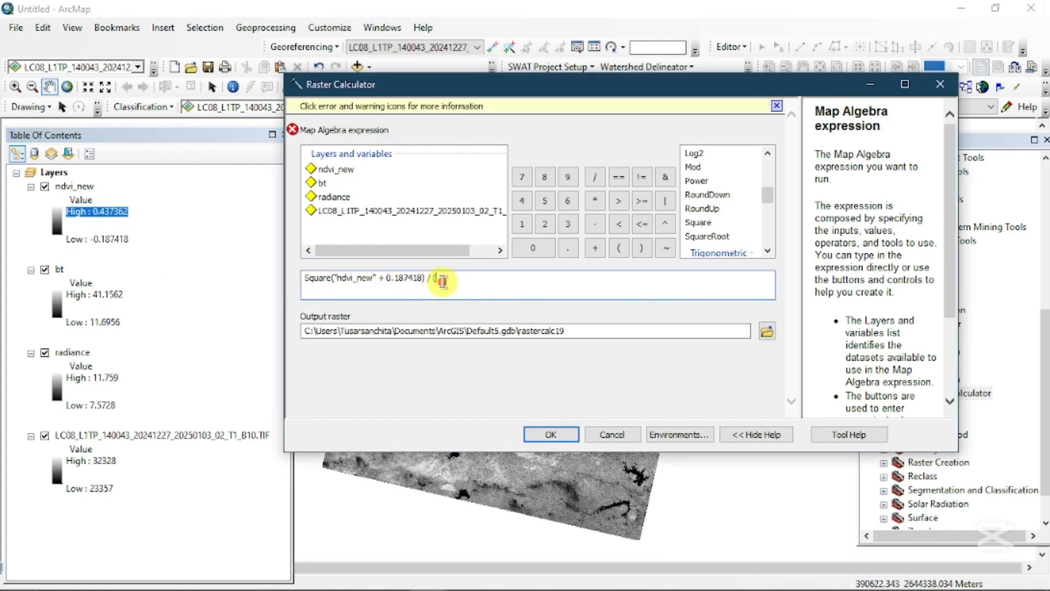
right_click(442, 282)
left_click(489, 349)
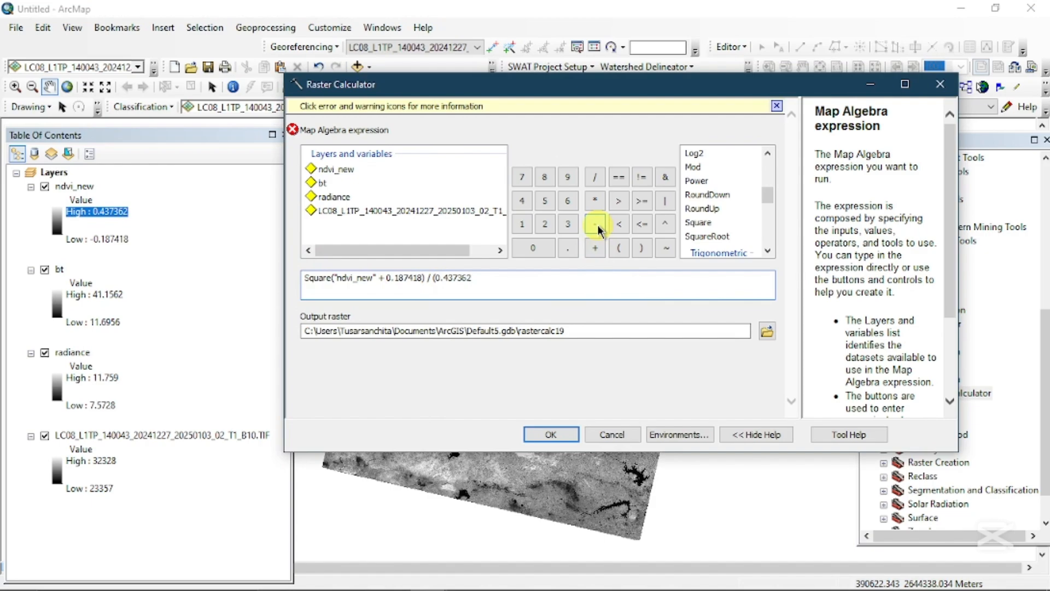
- Add 0.187418, copied from the ndvi_new legend without its minus sign, to the divisor and close the parentheses
left_click(595, 247)
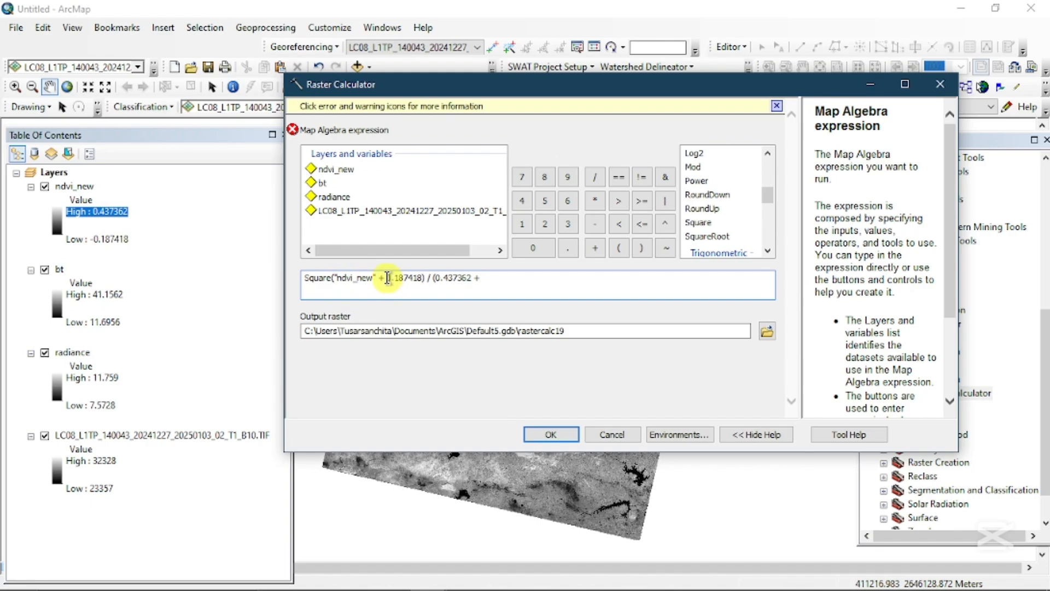
left_click(118, 239)
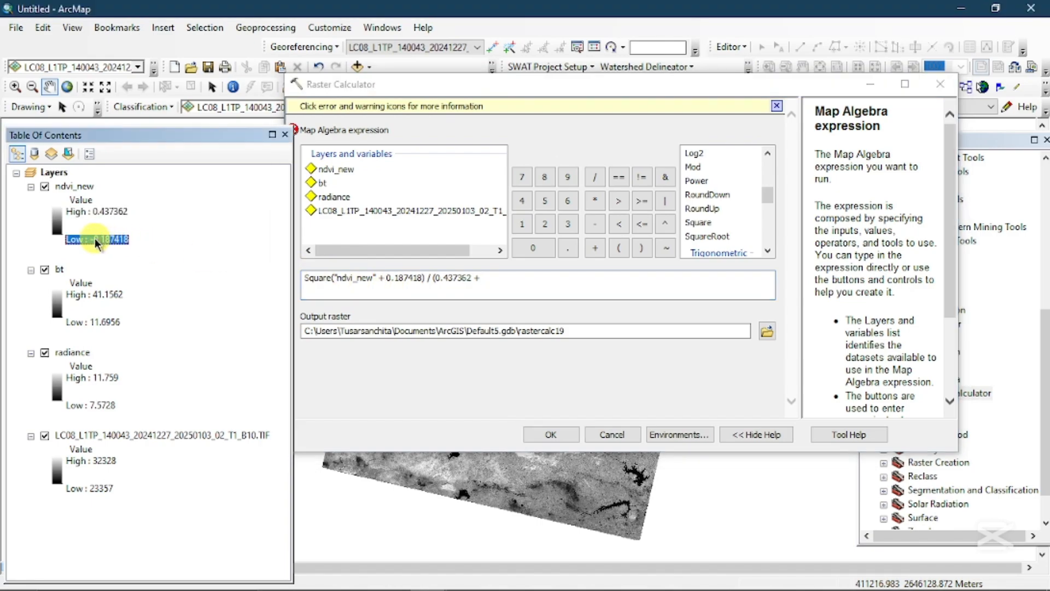
left_click(96, 244)
left_click(100, 249)
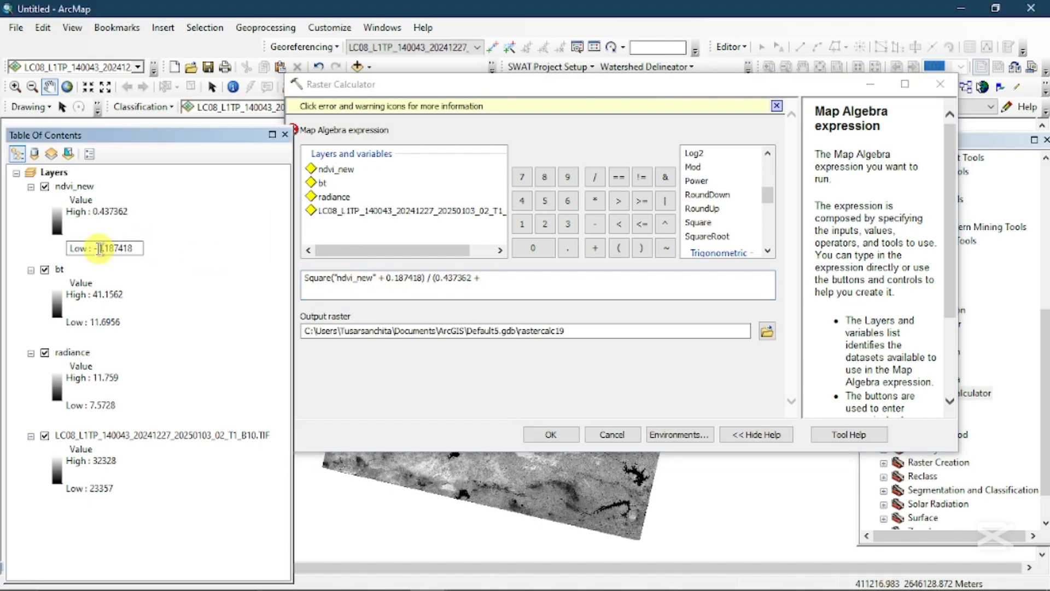
left_click_drag(100, 249, 133, 249)
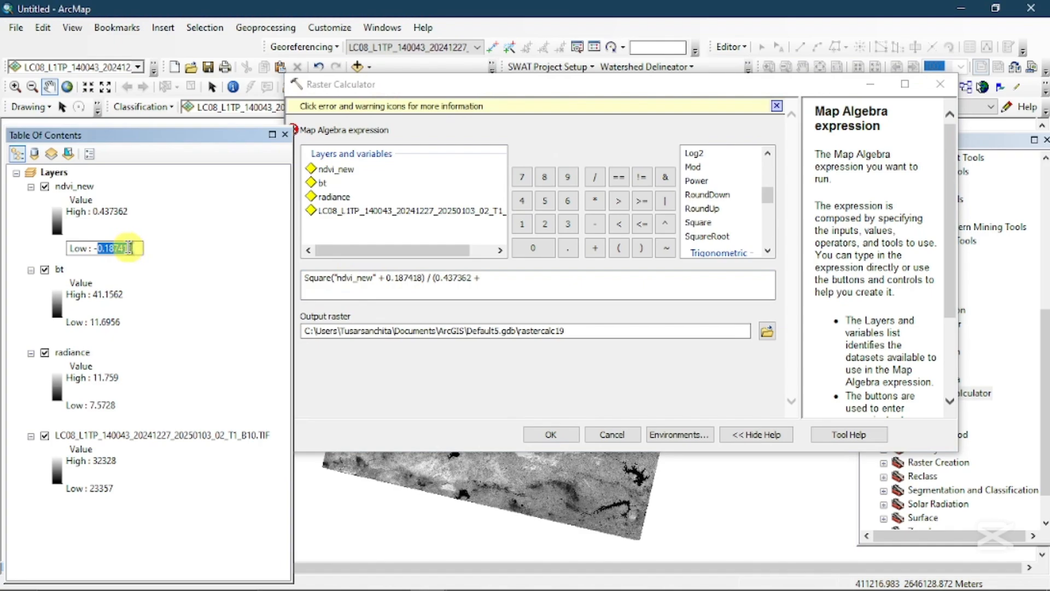
right_click(129, 248)
left_click(167, 292)
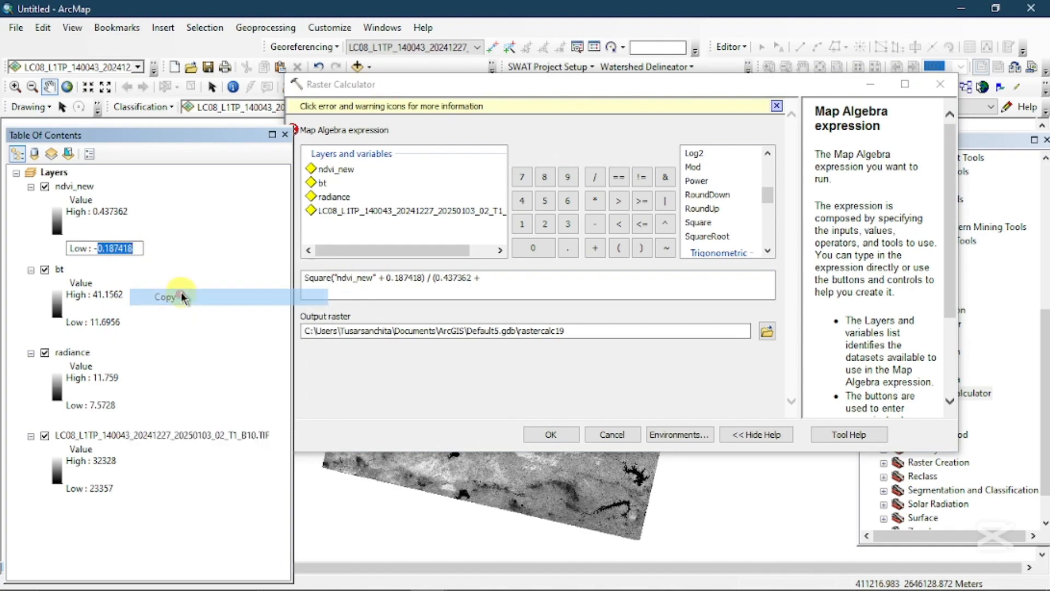
left_click(511, 278)
right_click(511, 278)
left_click(549, 348)
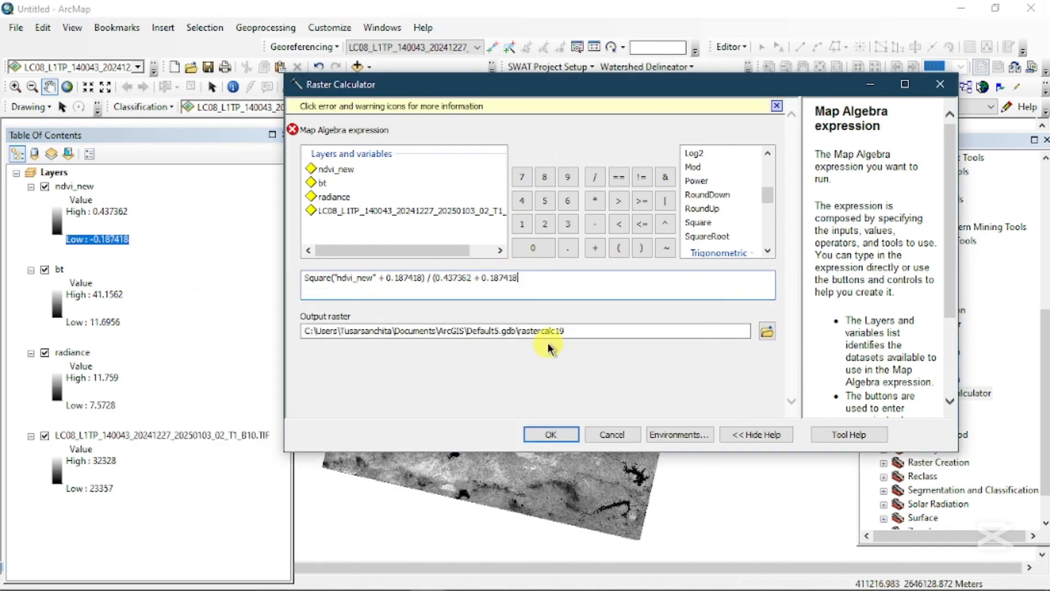
type(")")
- Enclose the numerator in its own parentheses inside Square and run the calculation with output raster pv in Default5.gdb
left_click(330, 278)
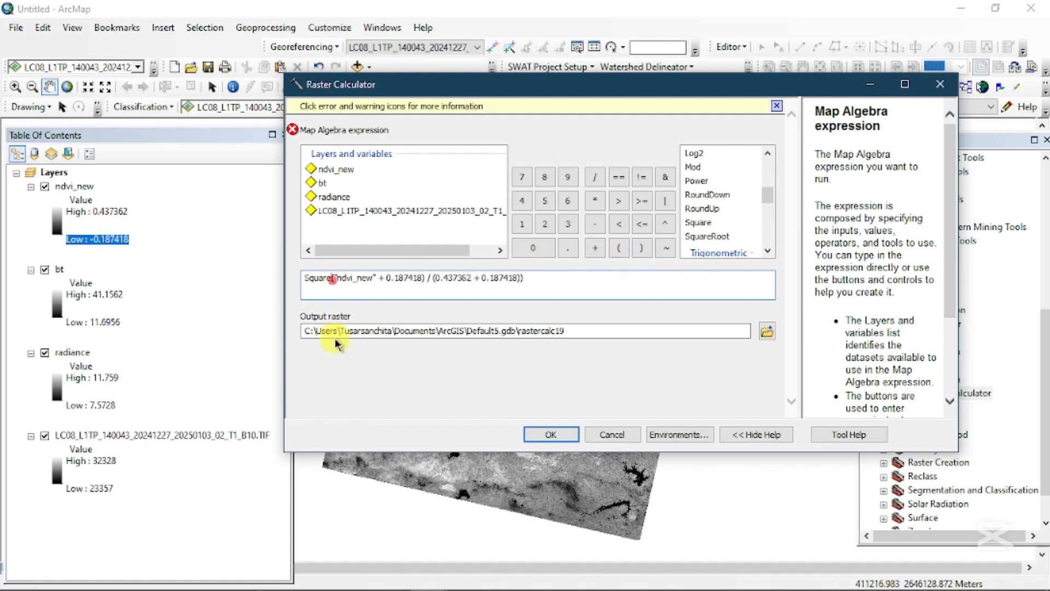
left_click(619, 247)
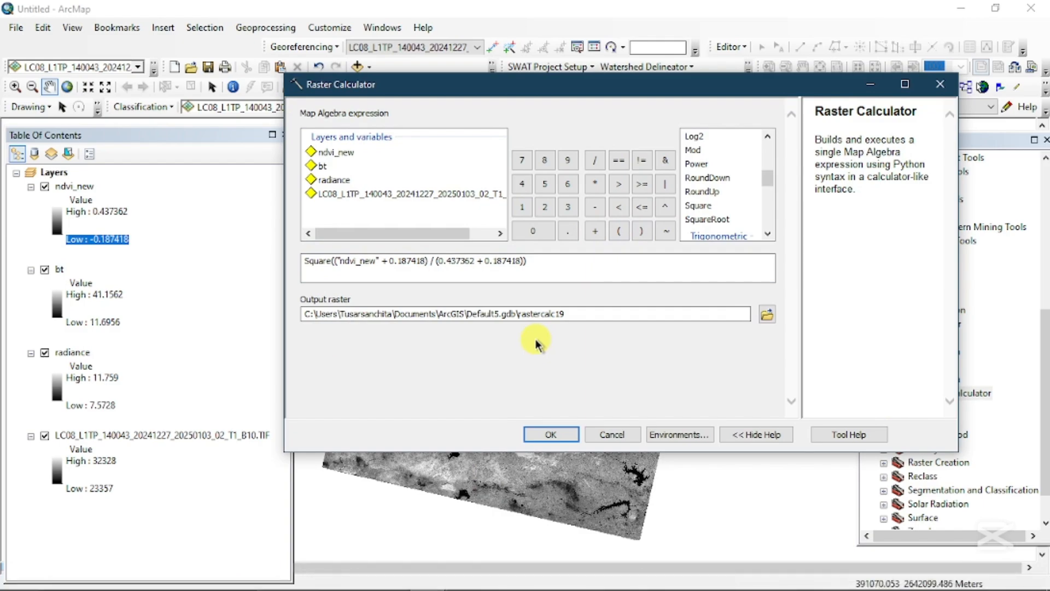
left_click(577, 312)
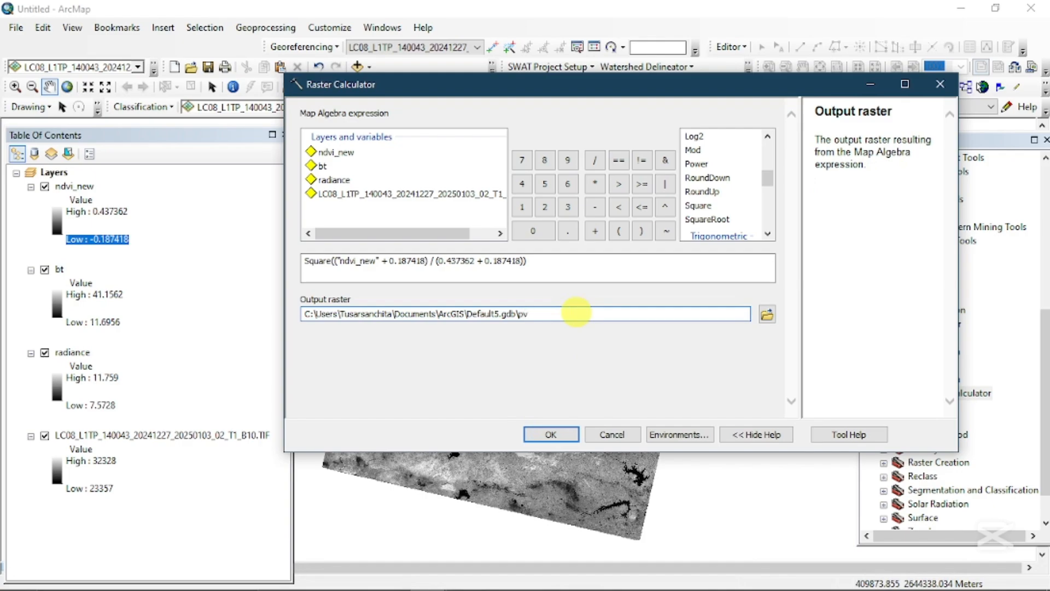
left_click(552, 435)
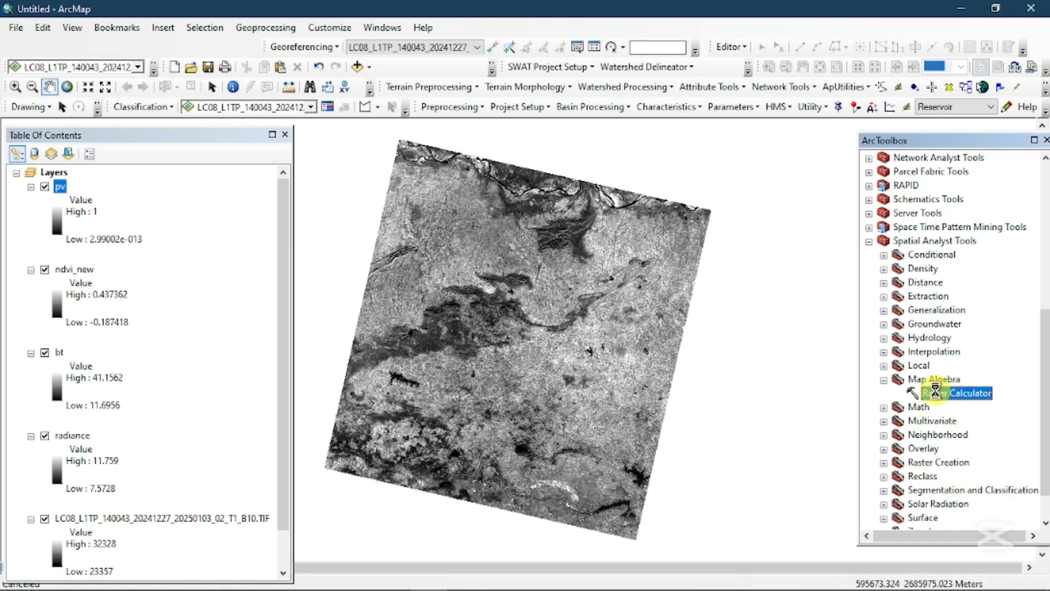
- Start a new Raster Calculator expression that multiplies 0.004 by the "pv" layer
double_click(929, 391)
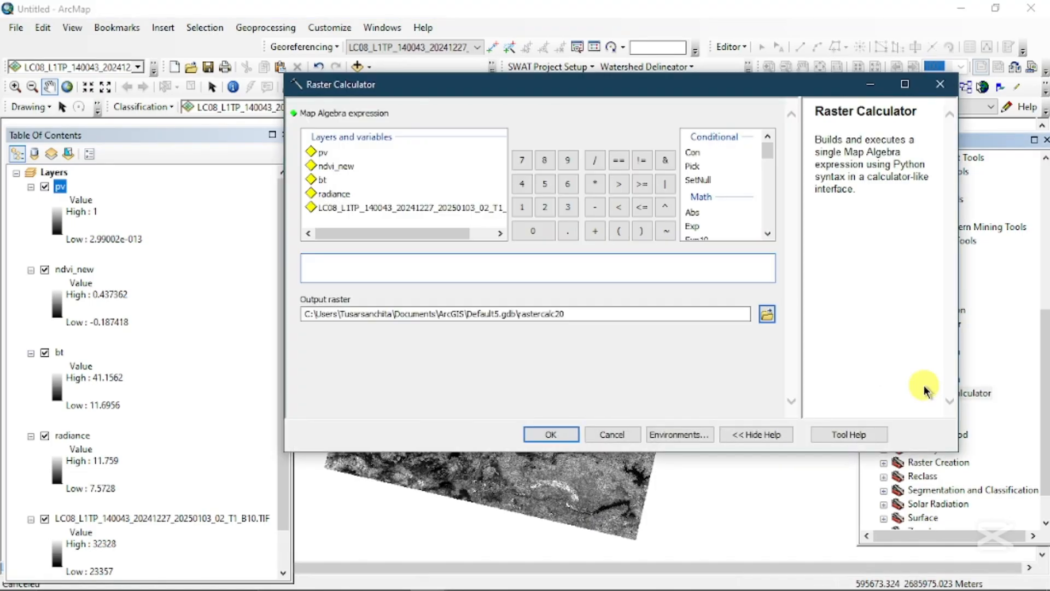
left_click(533, 230)
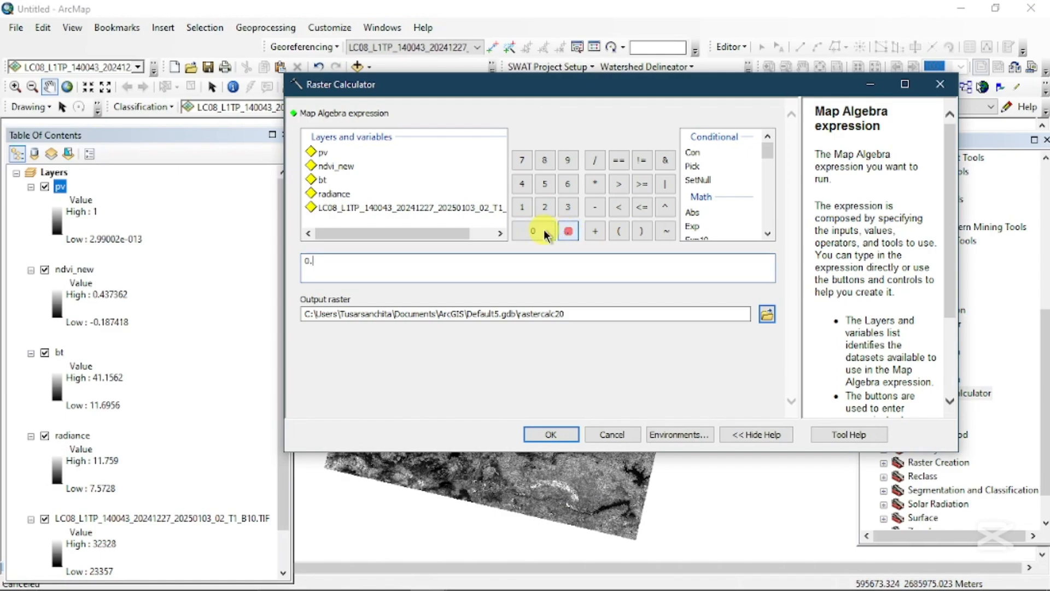
left_click(539, 229)
left_click(540, 229)
left_click(523, 185)
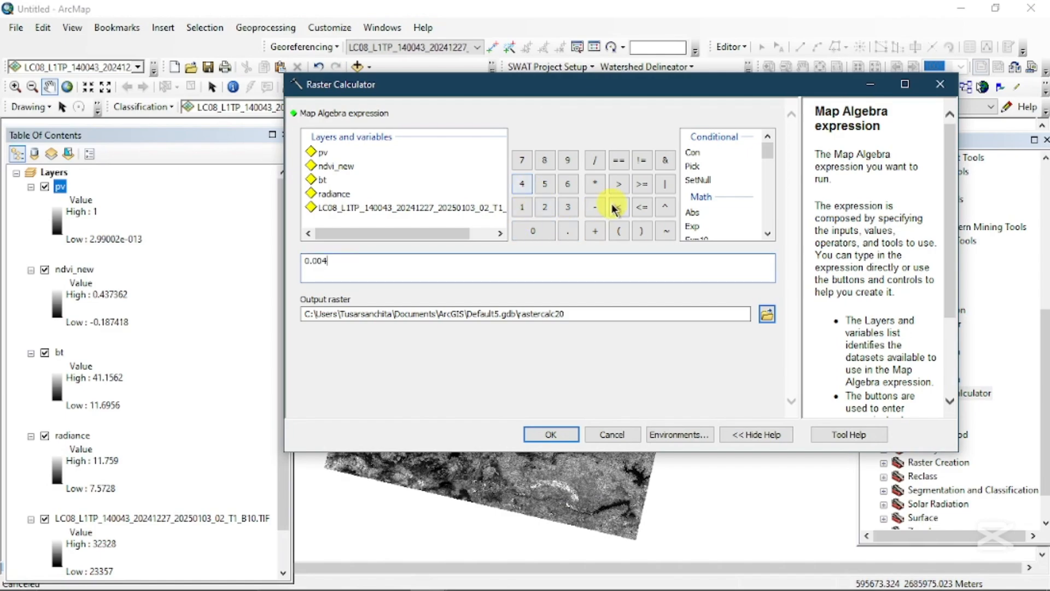
left_click(595, 182)
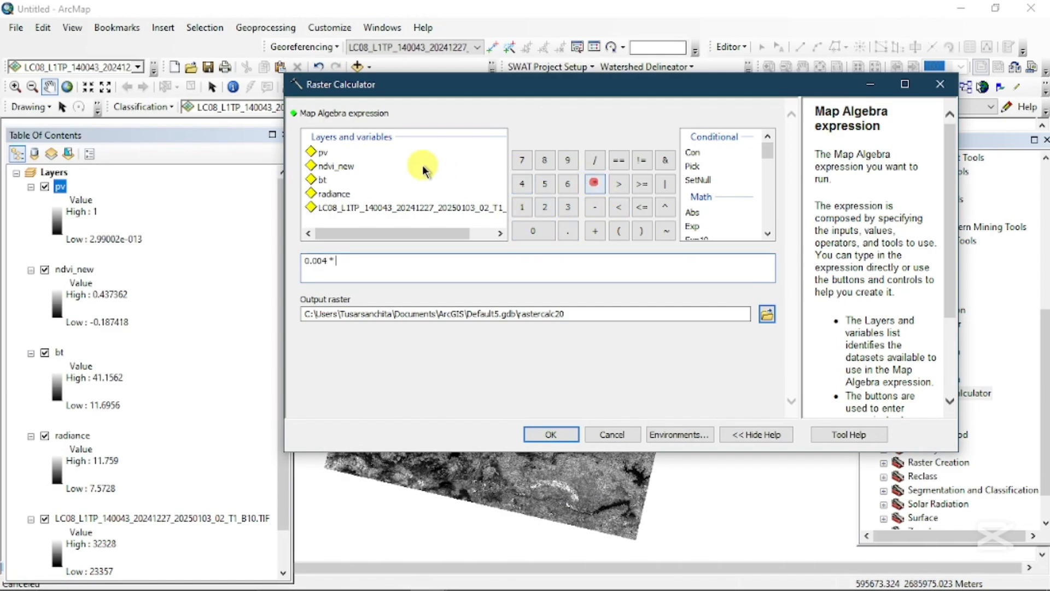
double_click(324, 155)
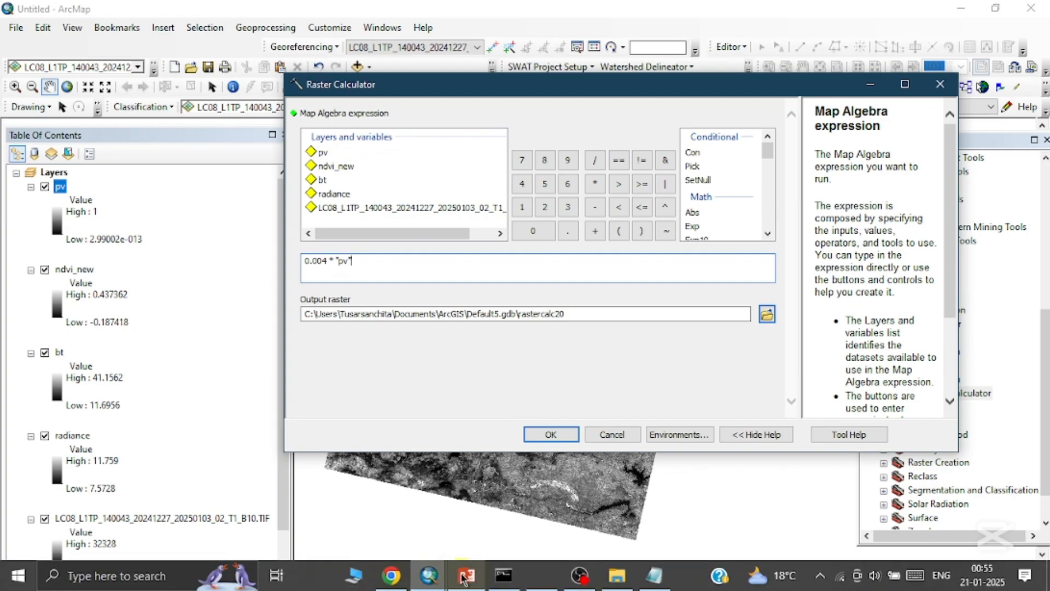
- Check the Step-5 land surface emissivity formula in PowerPoint and add its 0.986 correction value to the Raster Calculator expression
left_click(466, 577)
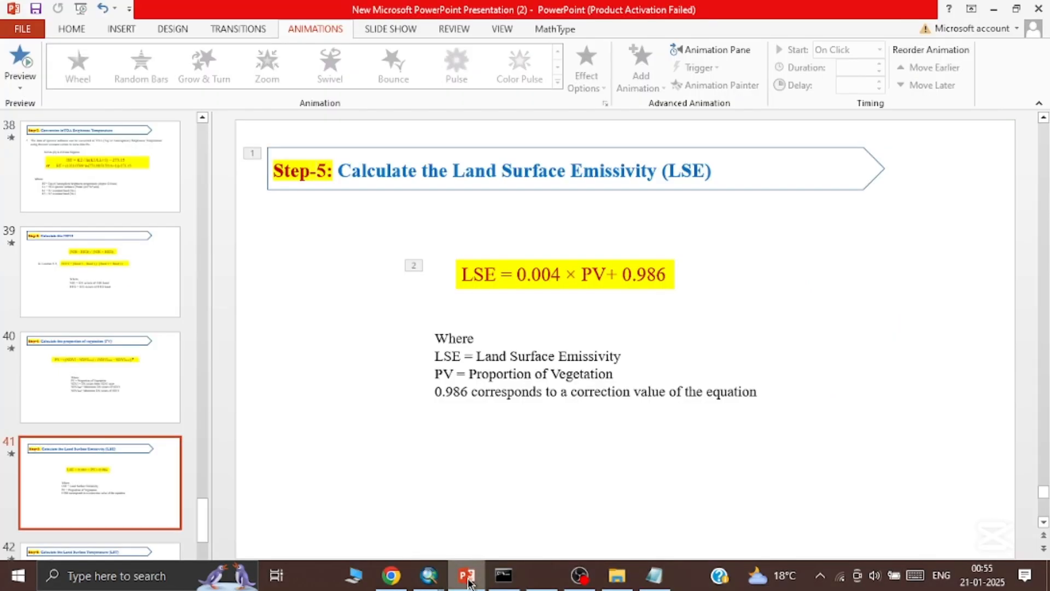
left_click(467, 577)
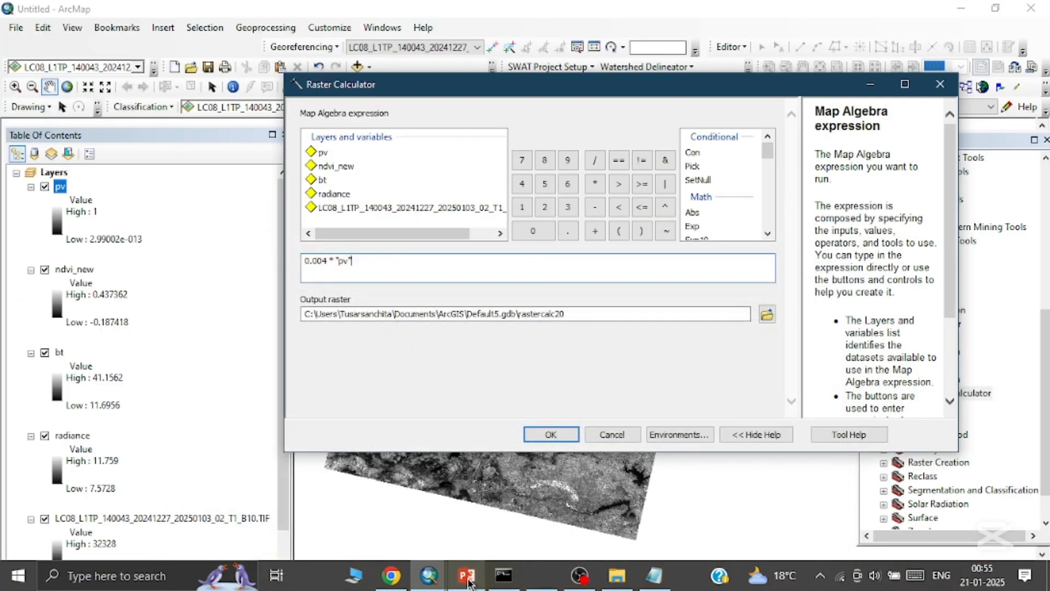
left_click(596, 231)
left_click(533, 230)
left_click(568, 231)
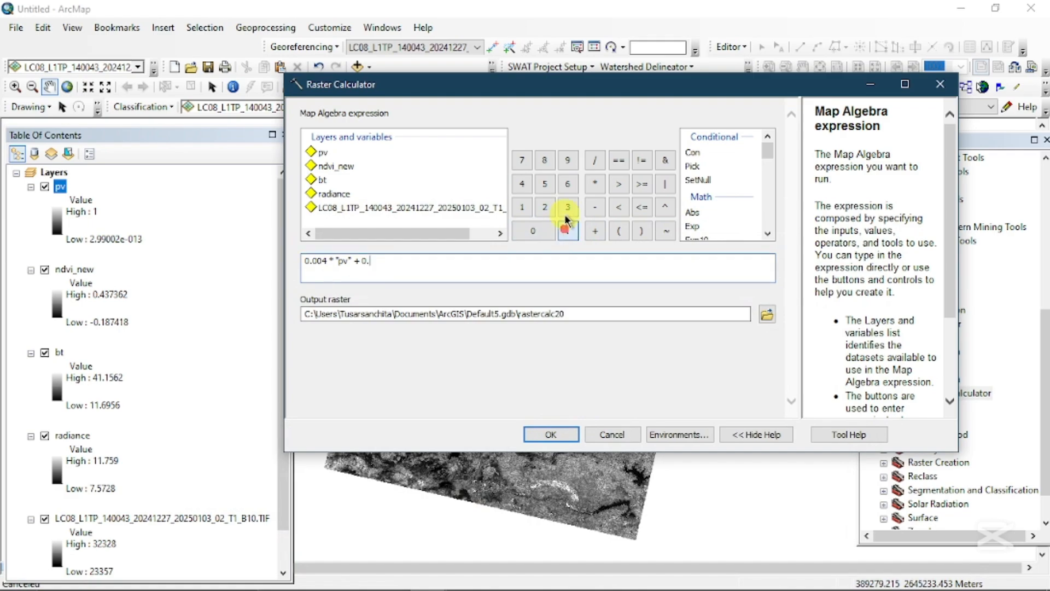
left_click(544, 160)
left_click(567, 184)
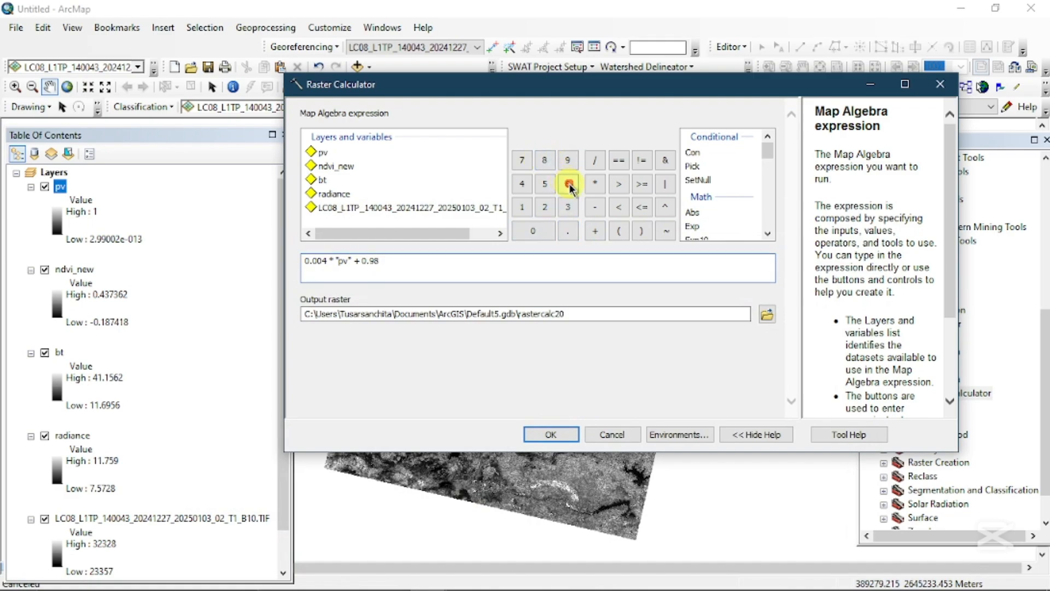
- Run the emissivity calculation with output raster lse in Default5.gdb
left_click(585, 314)
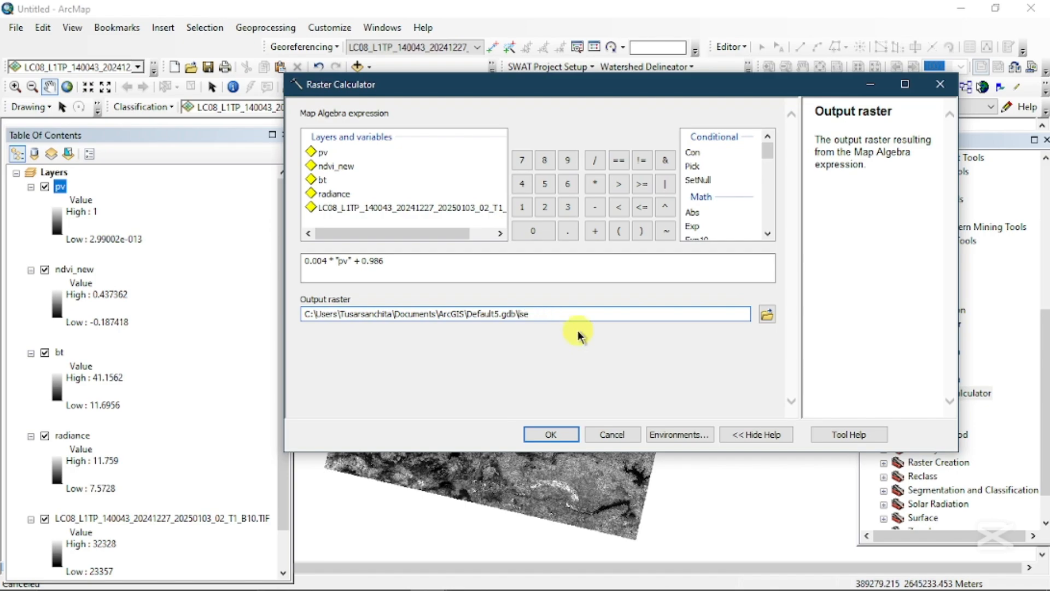
left_click(550, 434)
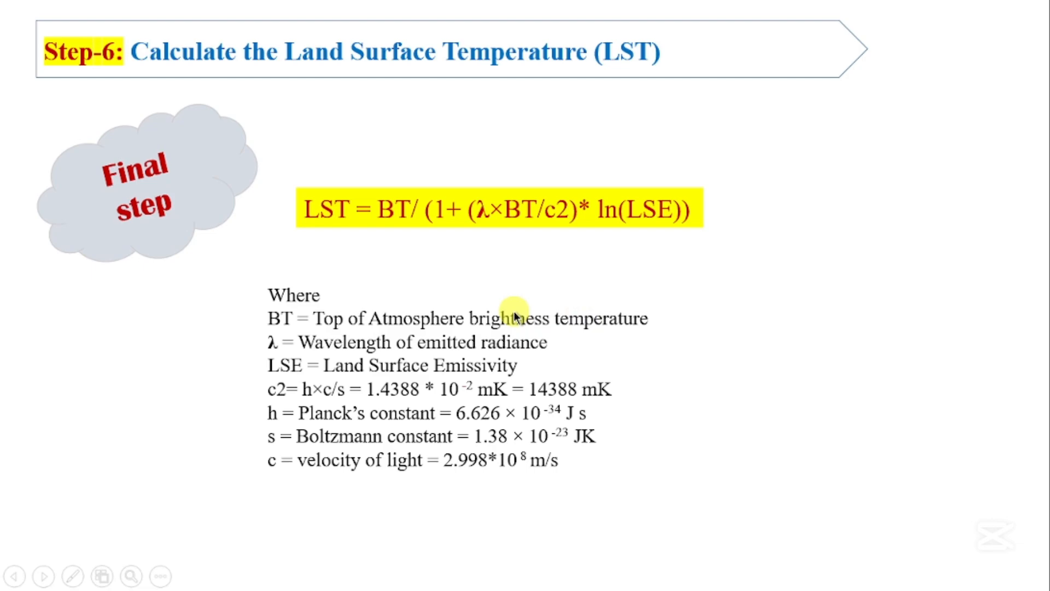
- Leave the Step-6 slide show in PowerPoint and start a new Raster Calculator expression in ArcMap with "bt" / (1 +
right_click(452, 419)
left_click(659, 435)
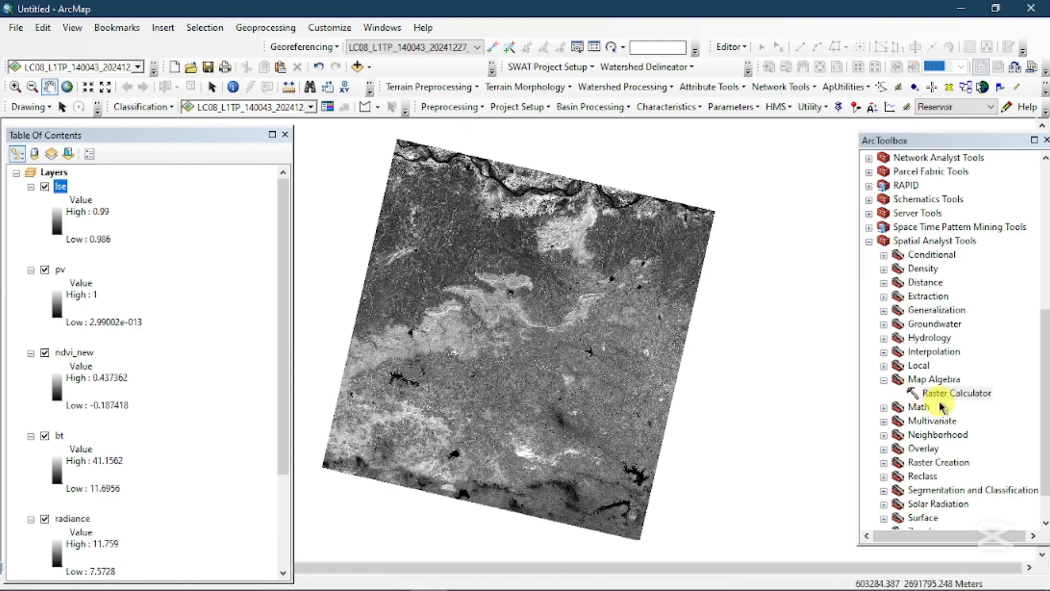
left_click(938, 393)
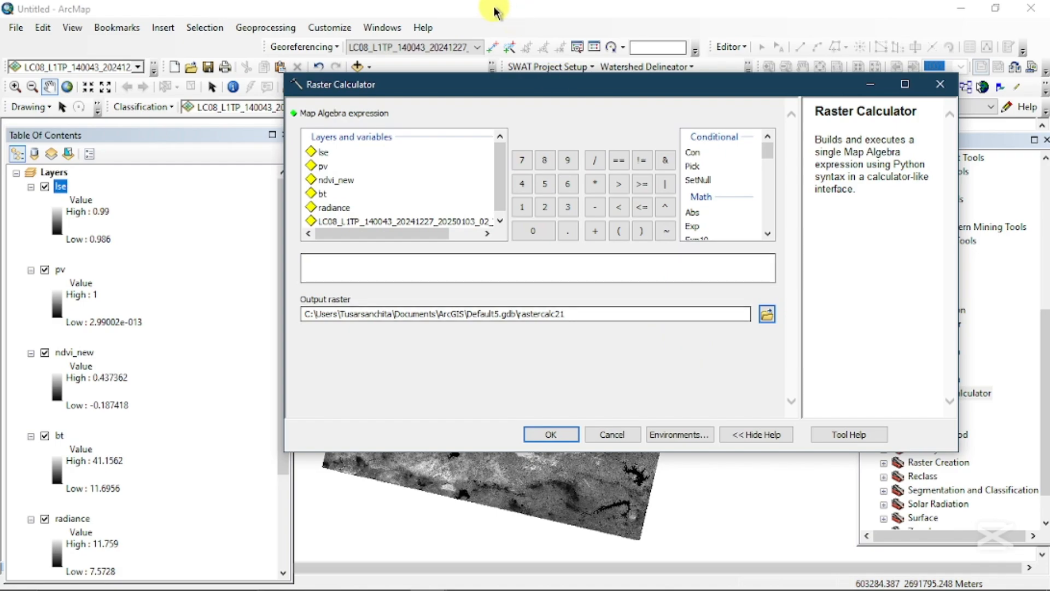
left_click_drag(499, 172, 499, 177)
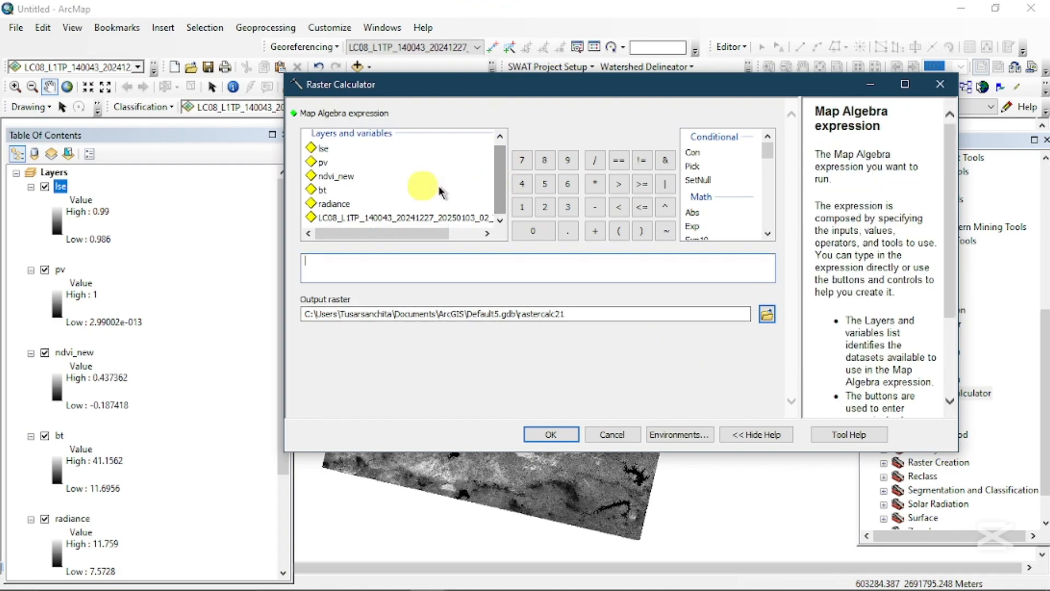
left_click(327, 192)
double_click(327, 191)
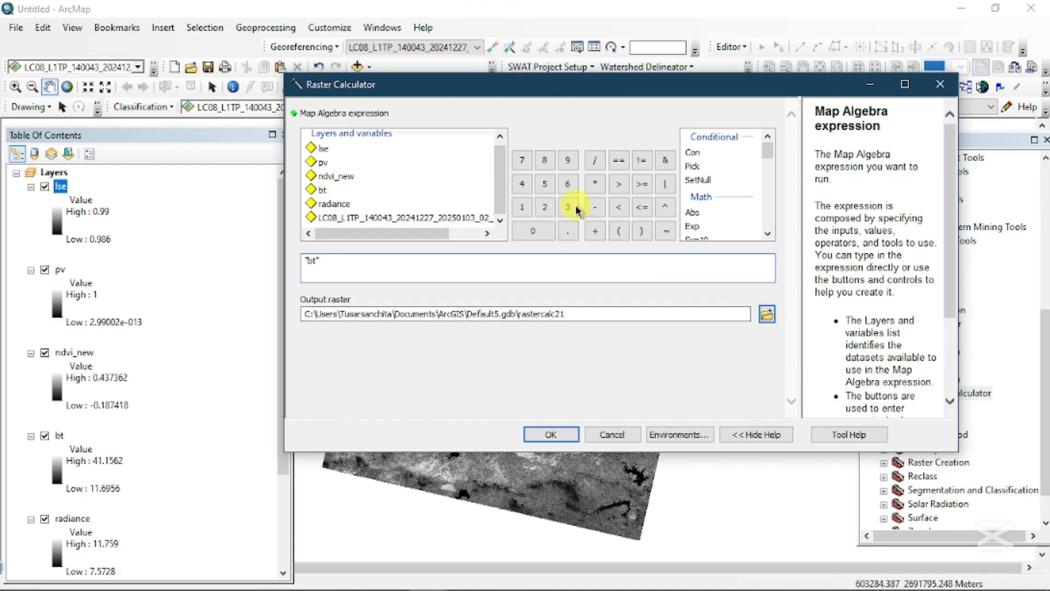
left_click(596, 159)
mouse_move(478, 579)
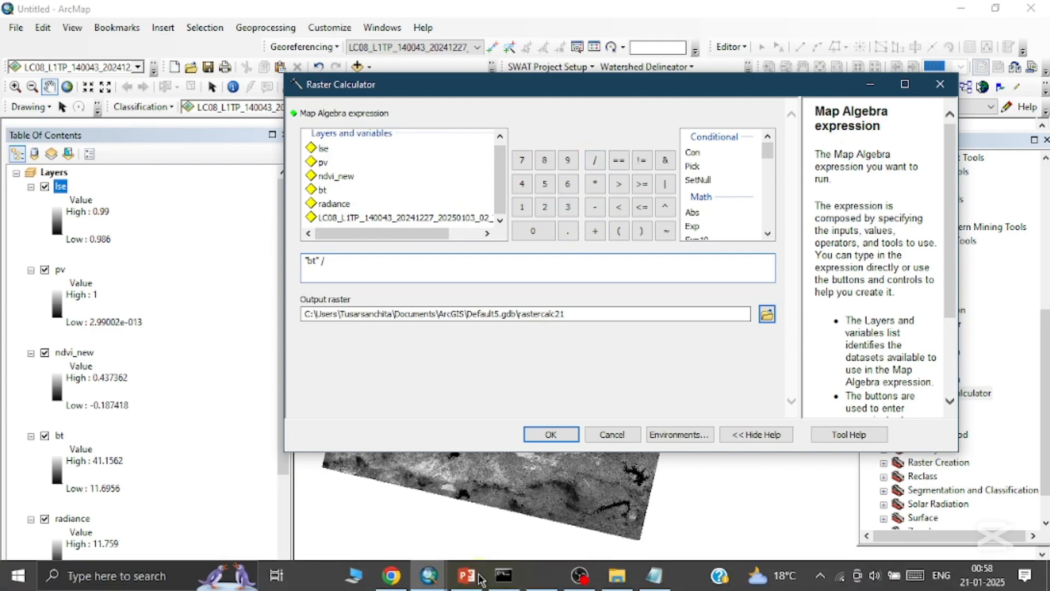
left_click(622, 251)
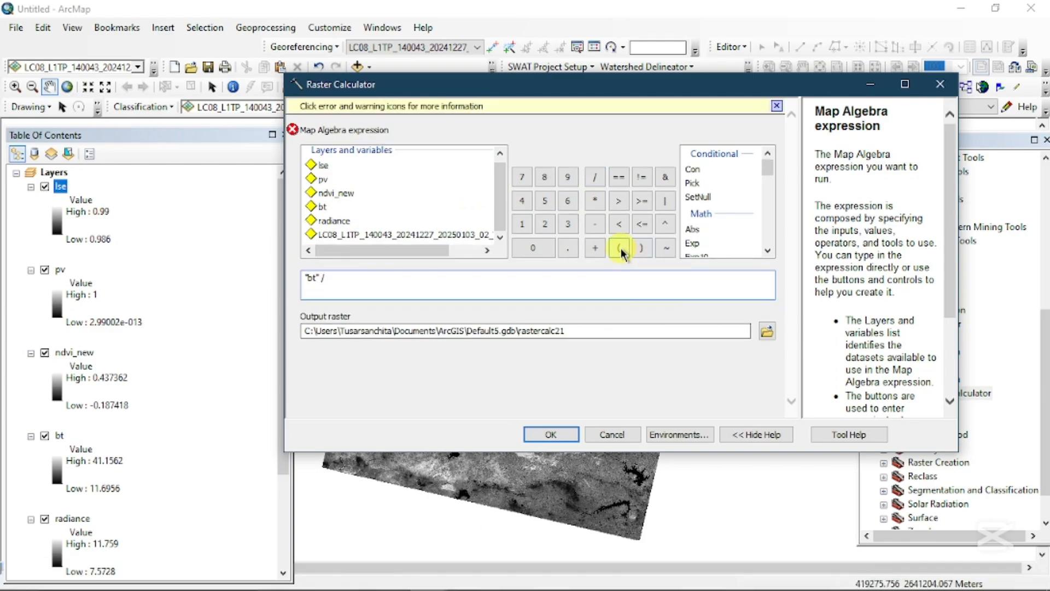
left_click(522, 224)
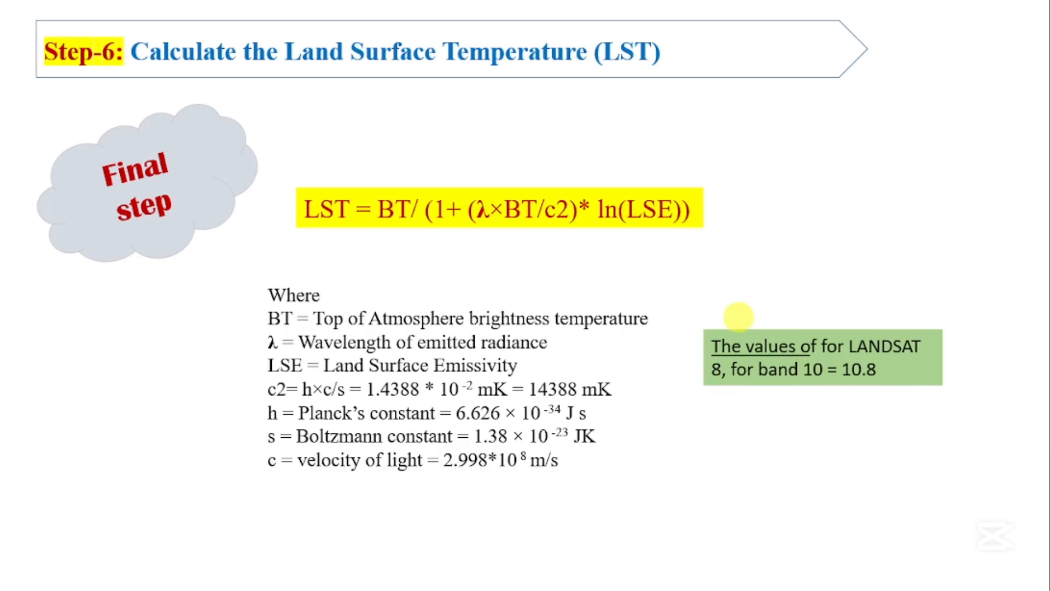
- Return from the Step-6 slide to the Raster Calculator and open an inner parenthesis with the band 10 wavelength value 10.8
key("Escape")
mouse_move(429, 575)
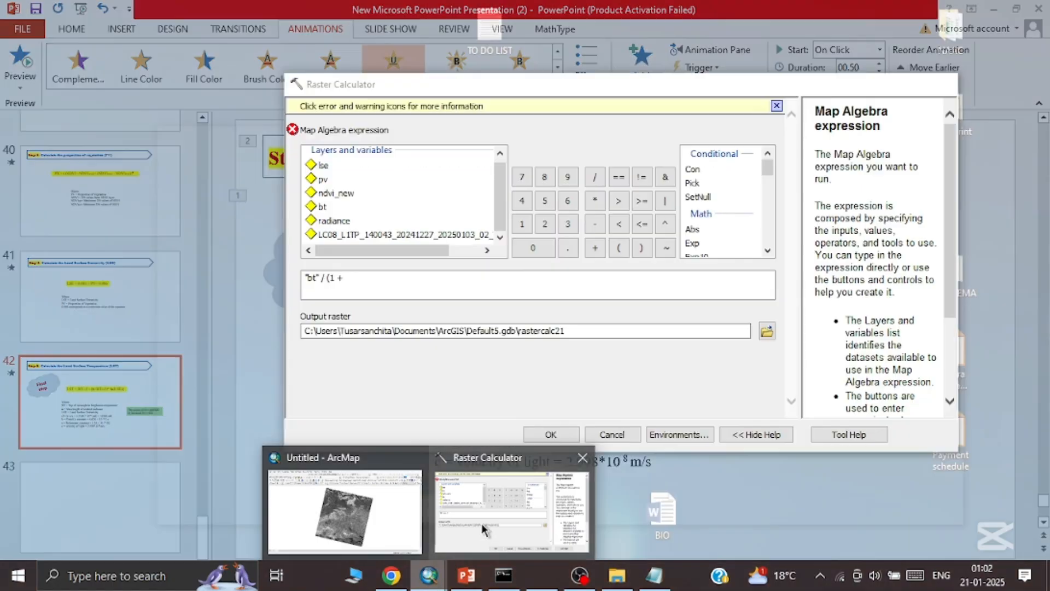
left_click(481, 523)
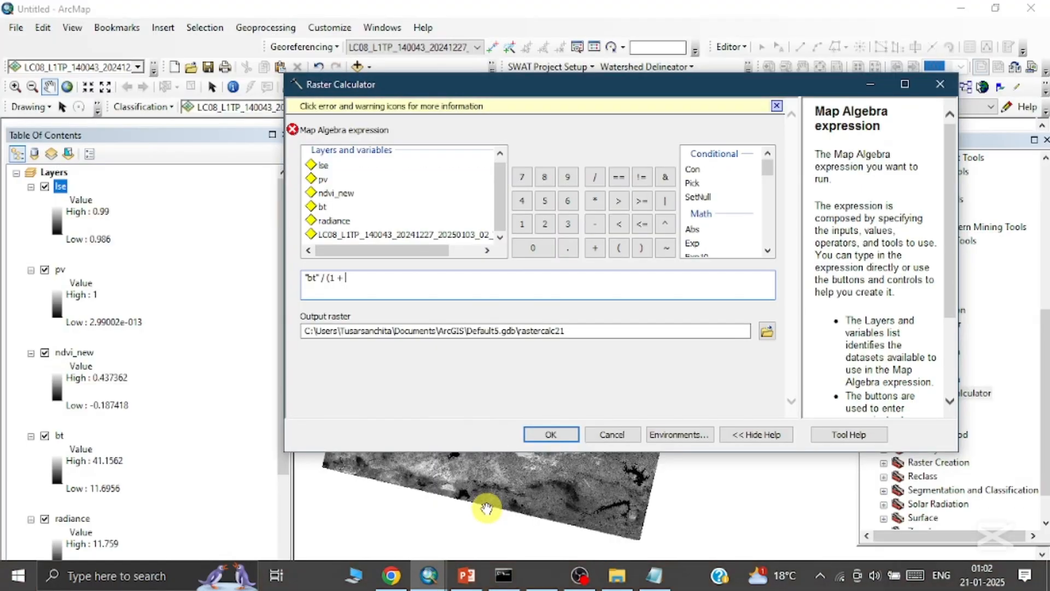
left_click(529, 249)
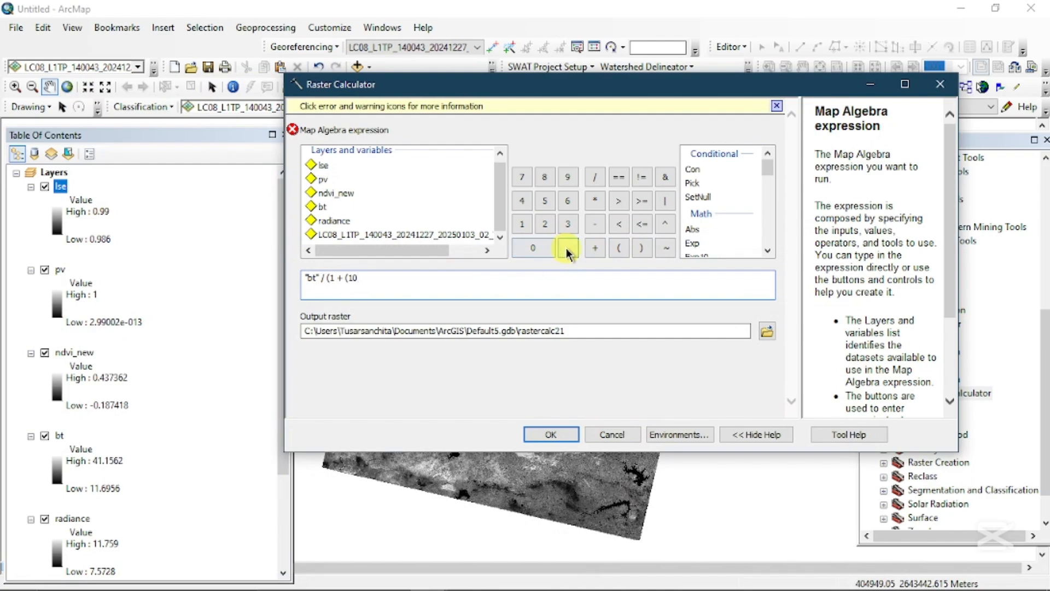
left_click(567, 247)
left_click(547, 176)
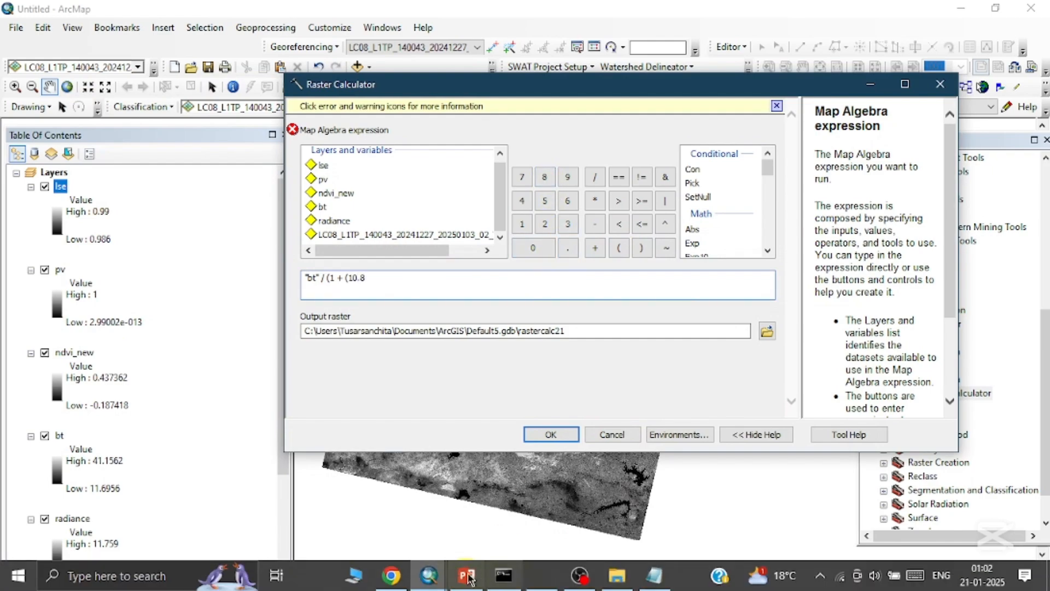
- Check the LST formula in PowerPoint, and multiply 10.8 by the "bt" layer and divide by 14388 in the expression
left_click(467, 576)
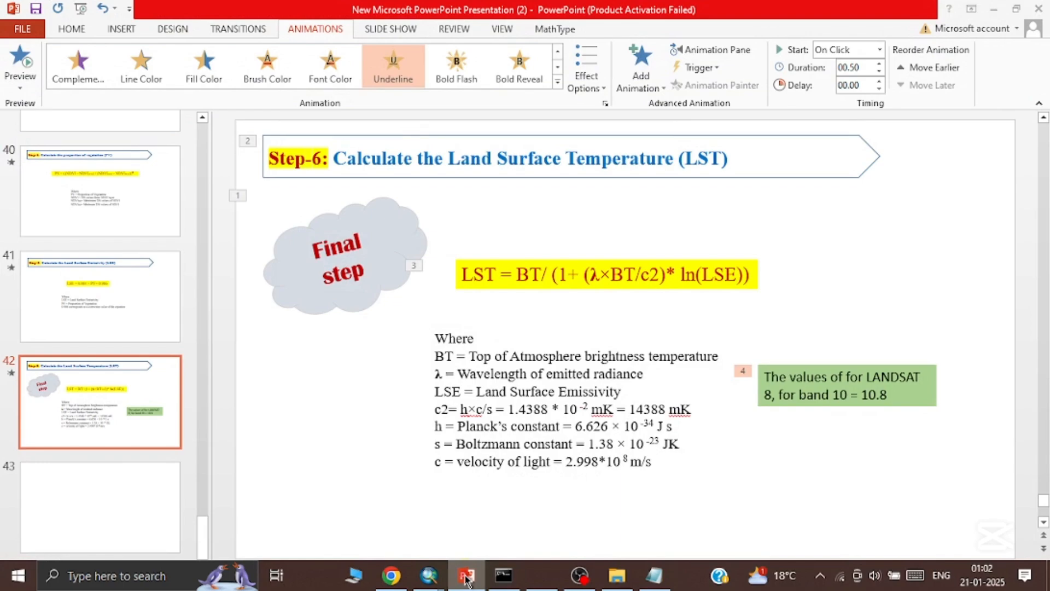
left_click(467, 576)
left_click(595, 202)
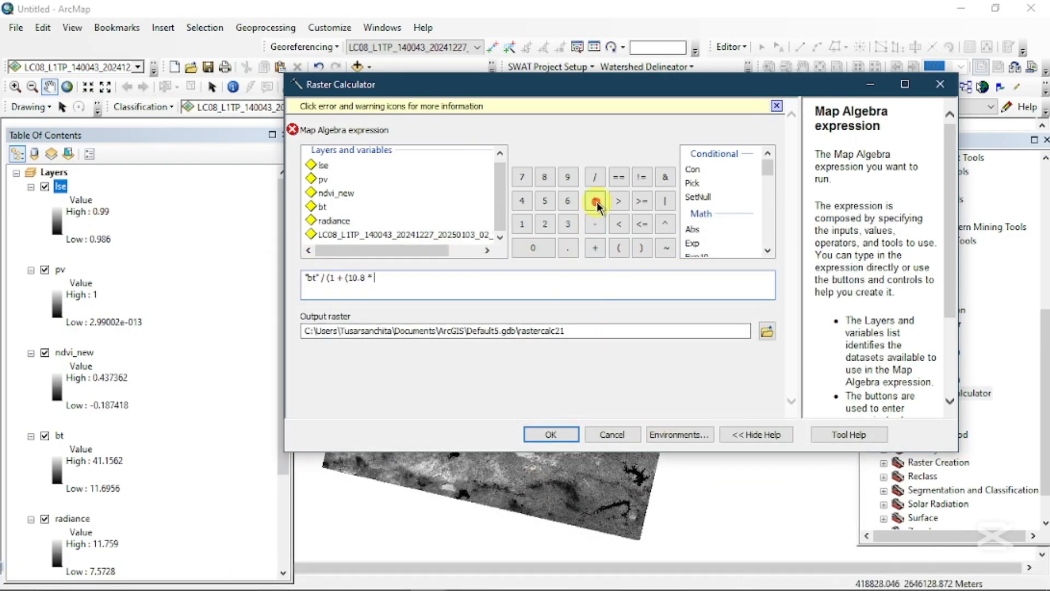
left_click(322, 207)
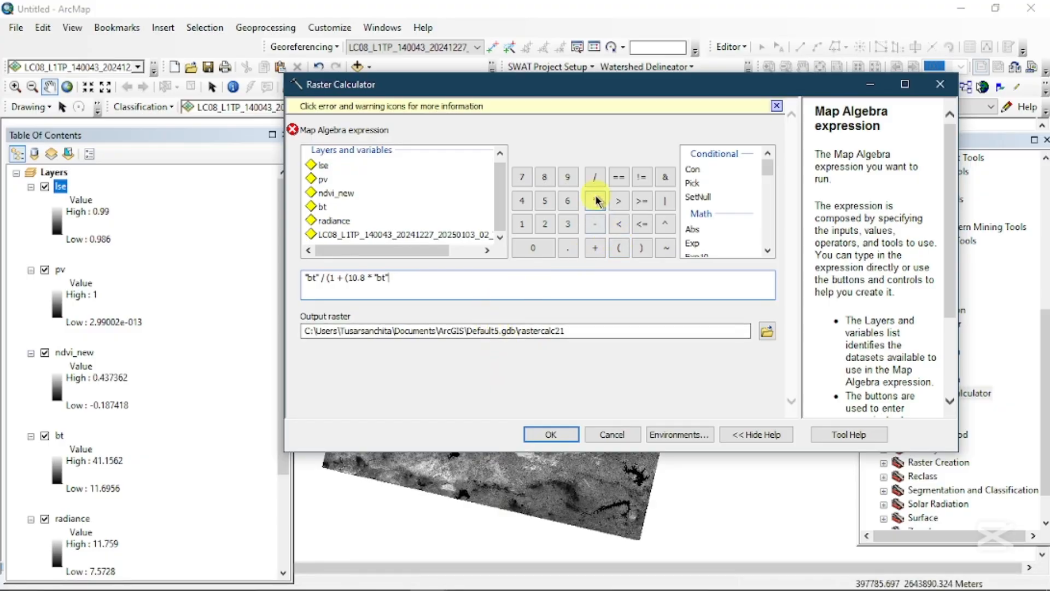
left_click(597, 176)
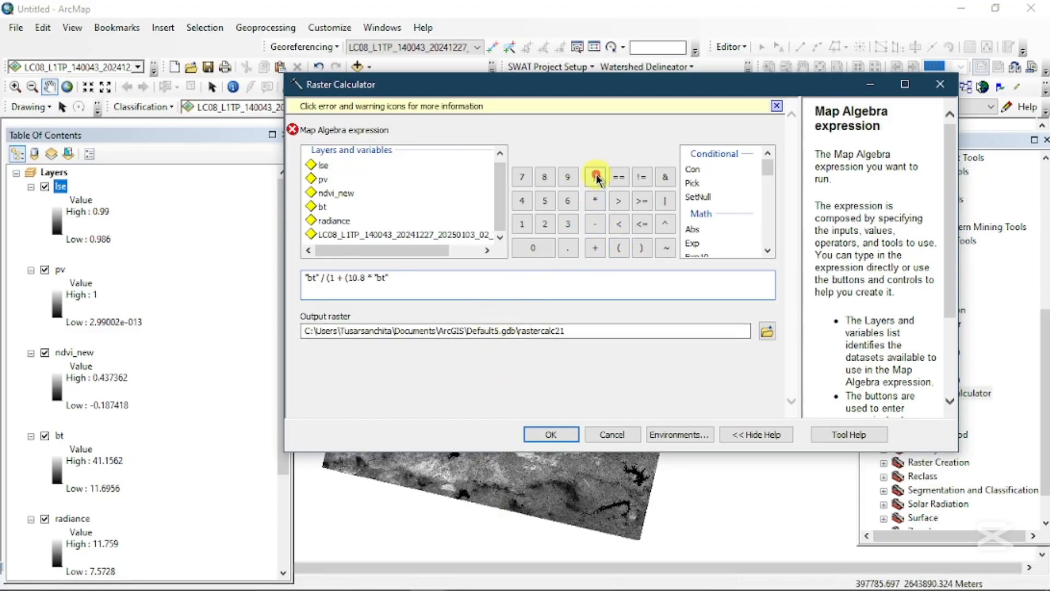
left_click(522, 224)
left_click(523, 200)
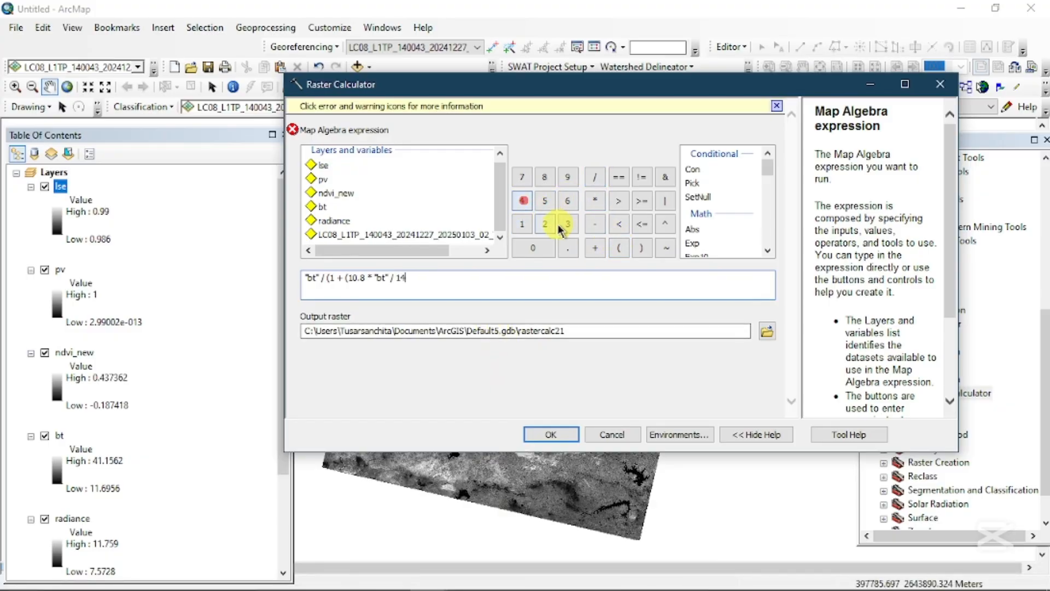
left_click(561, 226)
left_click(547, 179)
left_click(547, 179)
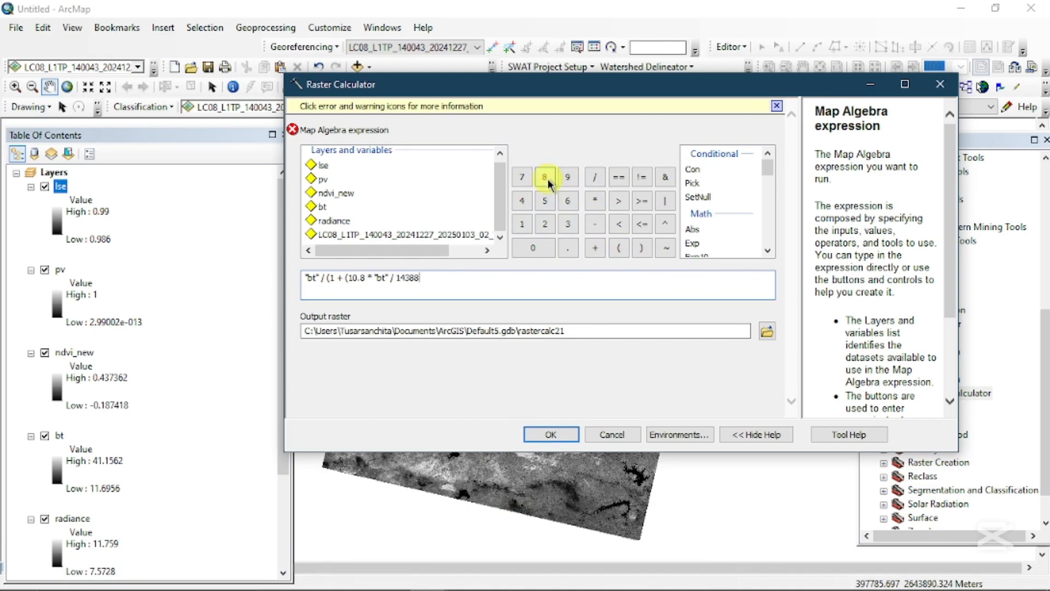
- Recheck the formula slide, close the inner parenthesis after 14388 and add a multiplication operator
left_click(468, 579)
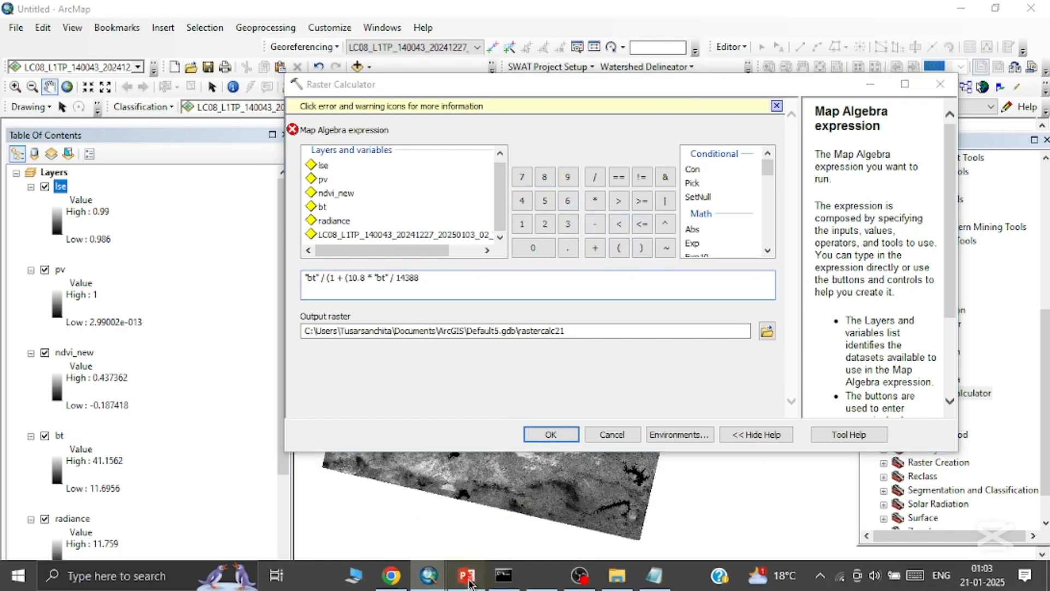
left_click(468, 581)
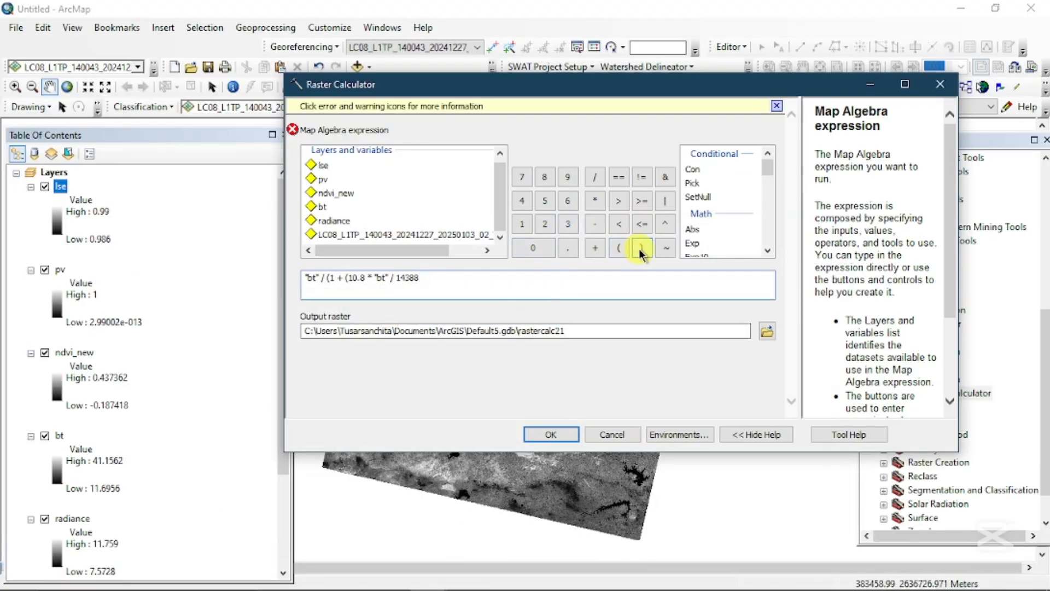
left_click(595, 201)
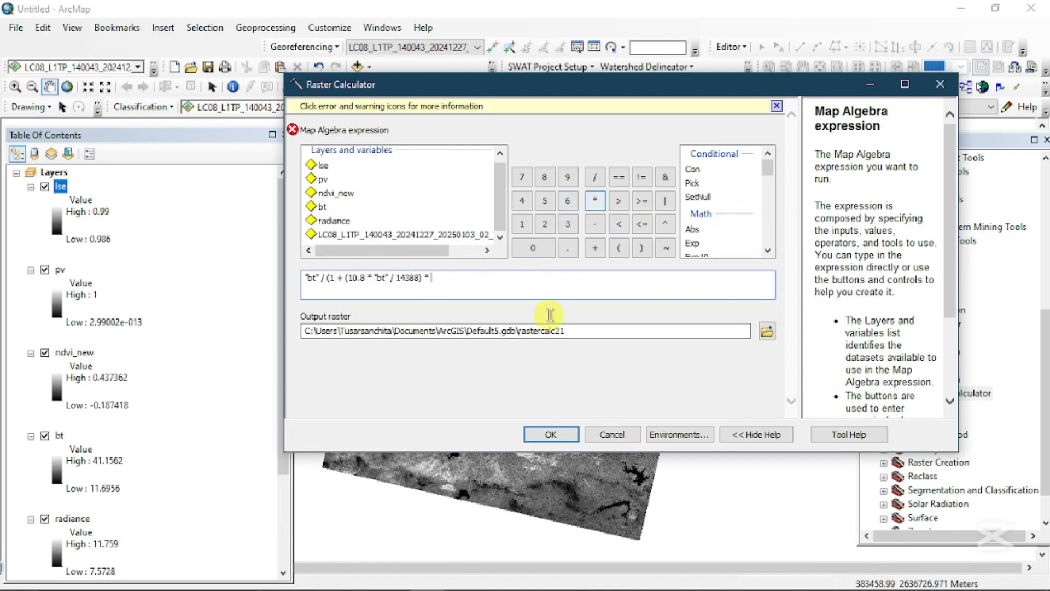
mouse_move(497, 588)
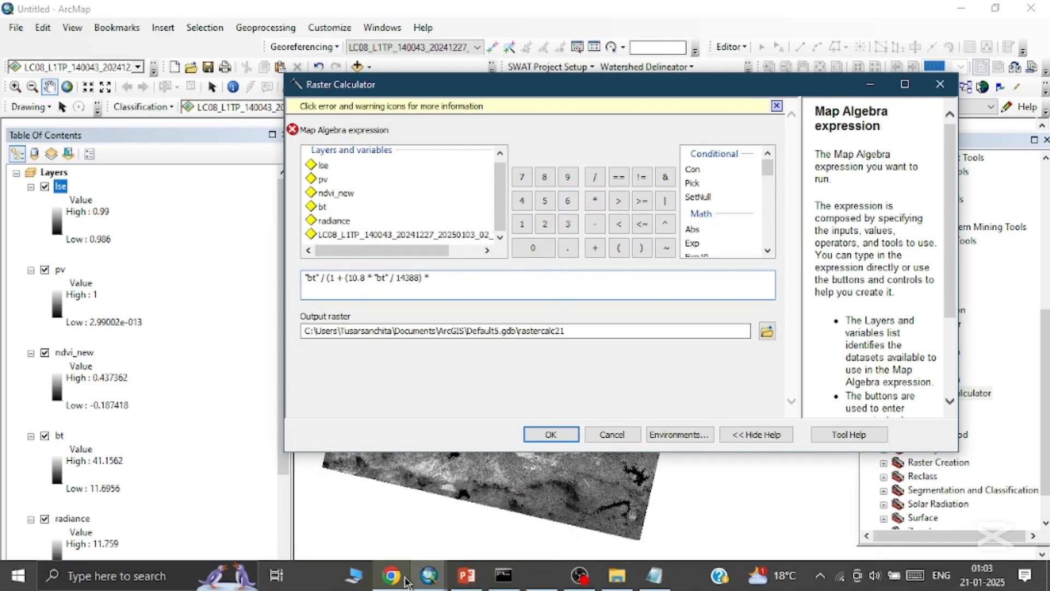
- Consult the LST formula in PowerPoint again and add the Ln function with the "lse" layer as its argument
left_click(475, 578)
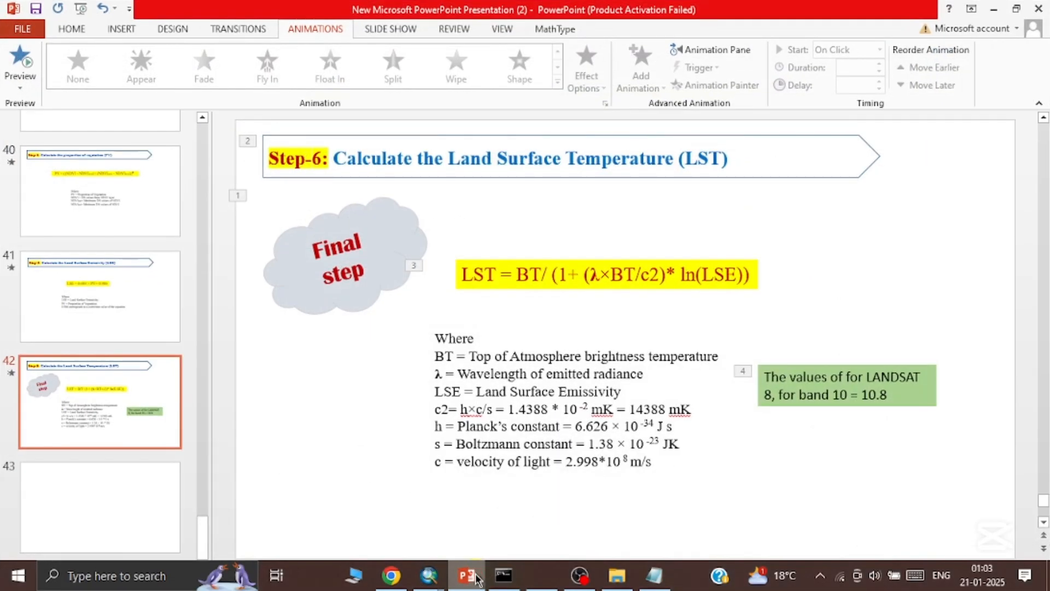
left_click(475, 577)
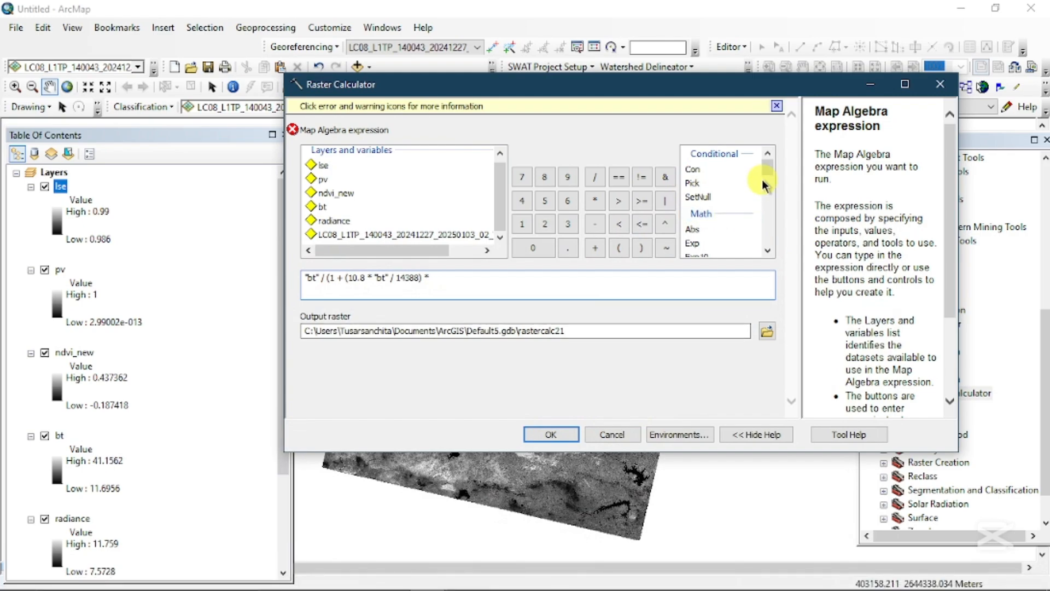
left_click_drag(766, 168, 769, 185)
left_click(690, 198)
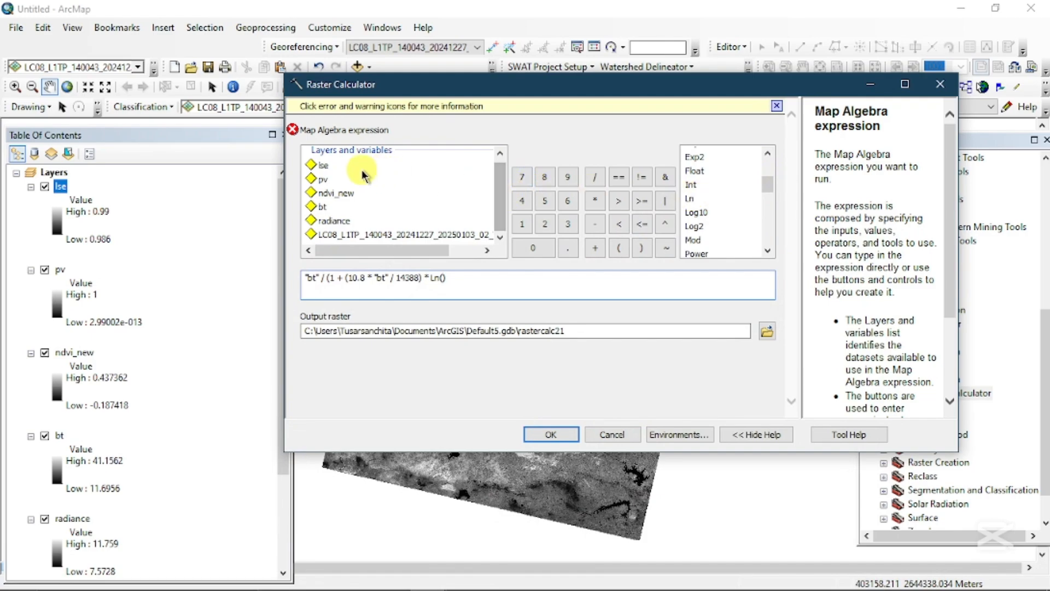
left_click(326, 167)
double_click(326, 167)
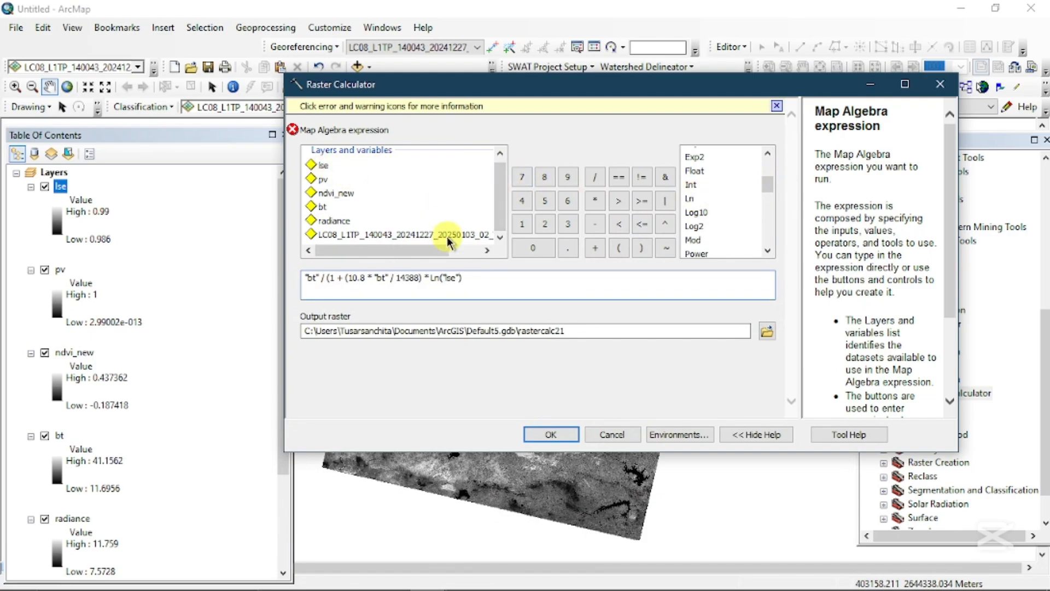
- Close the outer parenthesis of the LST expression and run the calculation with output raster lst in Default5.gdb
left_click(480, 307)
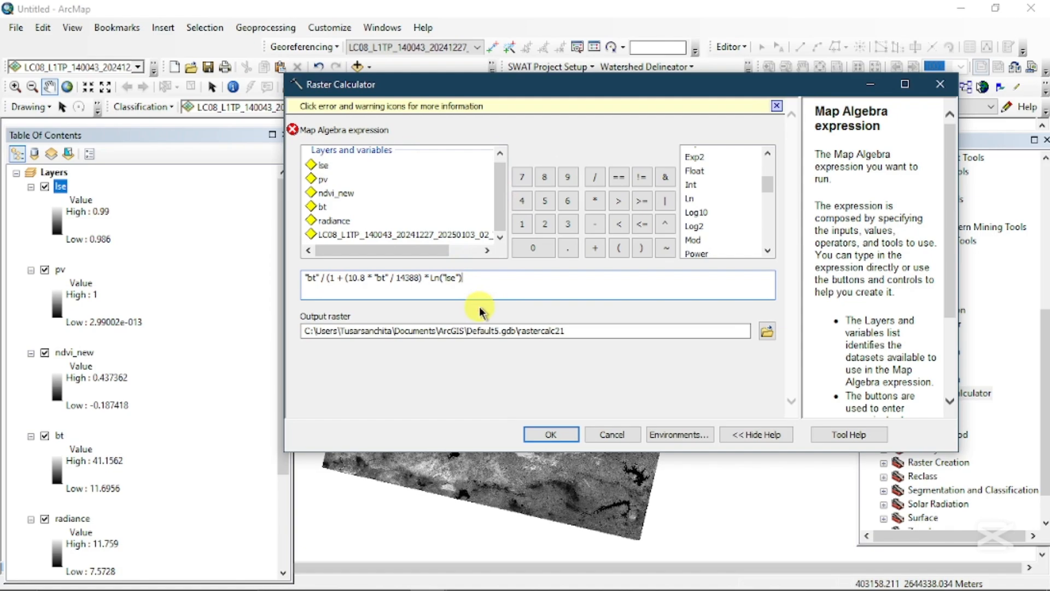
left_click(644, 248)
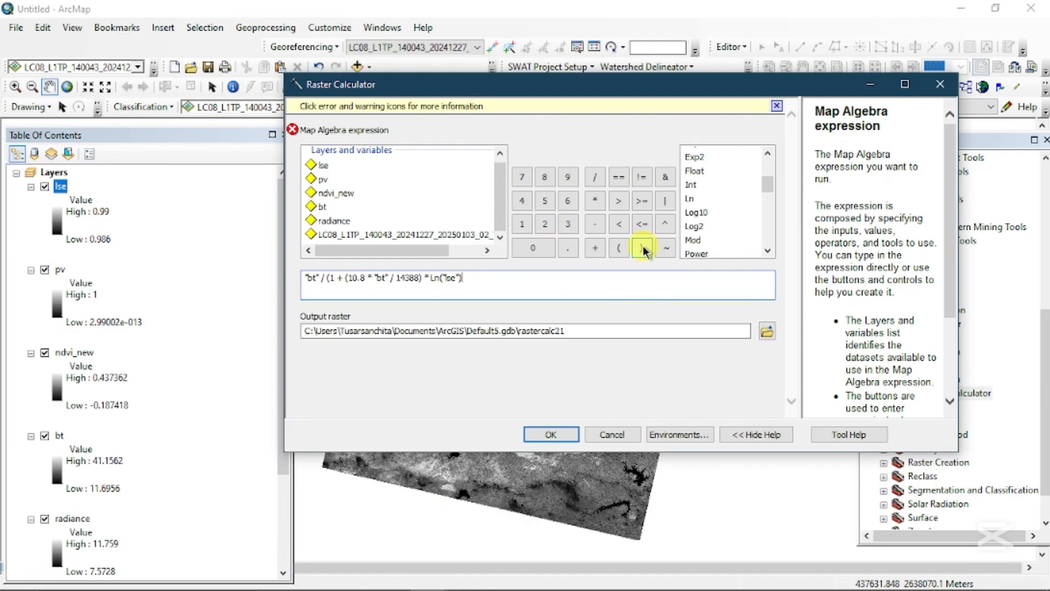
left_click(644, 248)
left_click(597, 382)
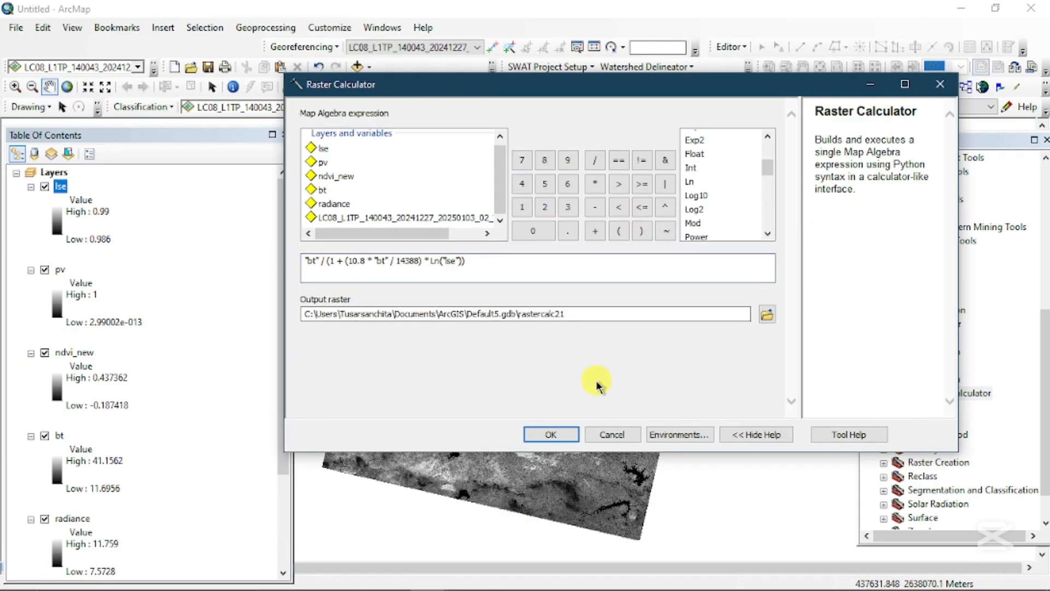
left_click(578, 313)
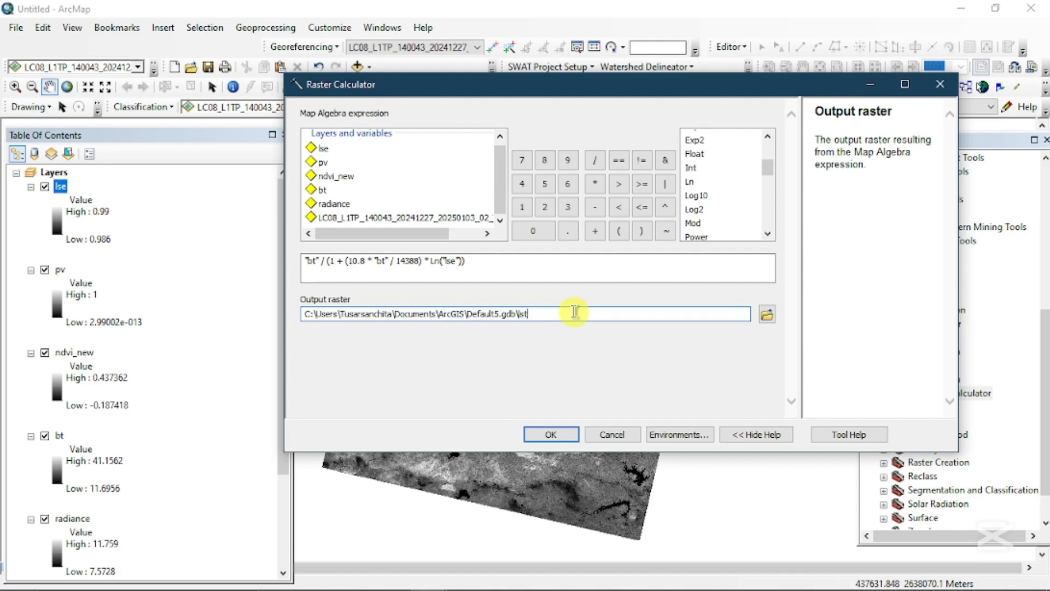
left_click(556, 434)
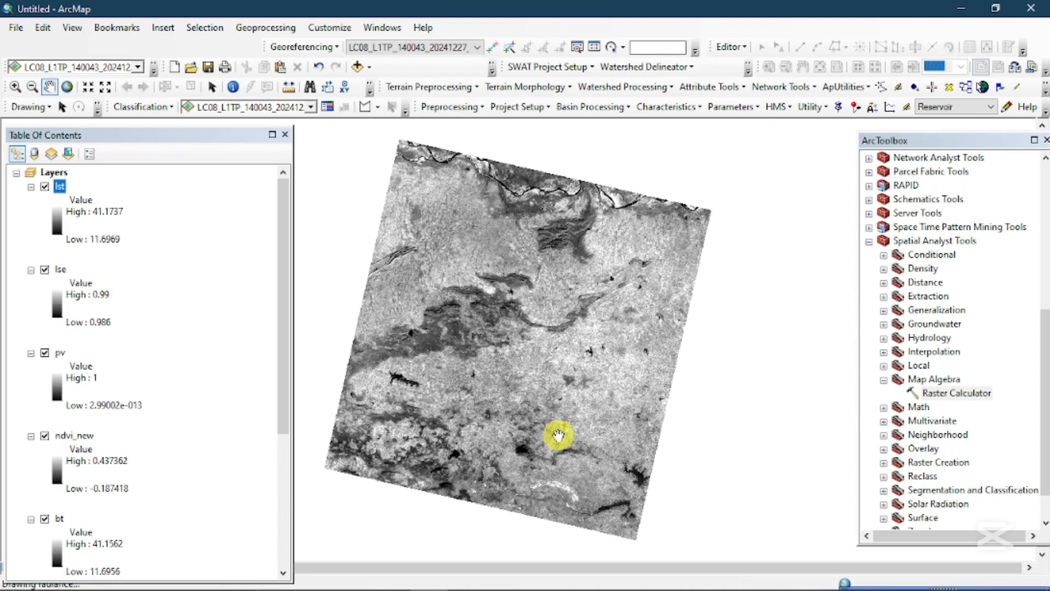
- Move the lst layer above ndvi_new in the layer order
left_click(72, 199)
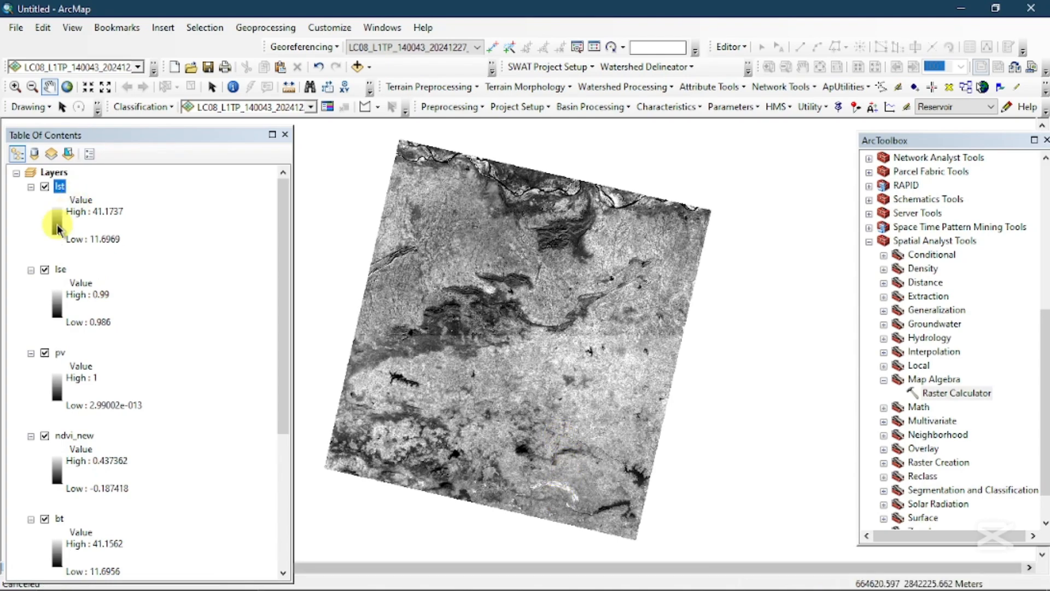
left_click(57, 227)
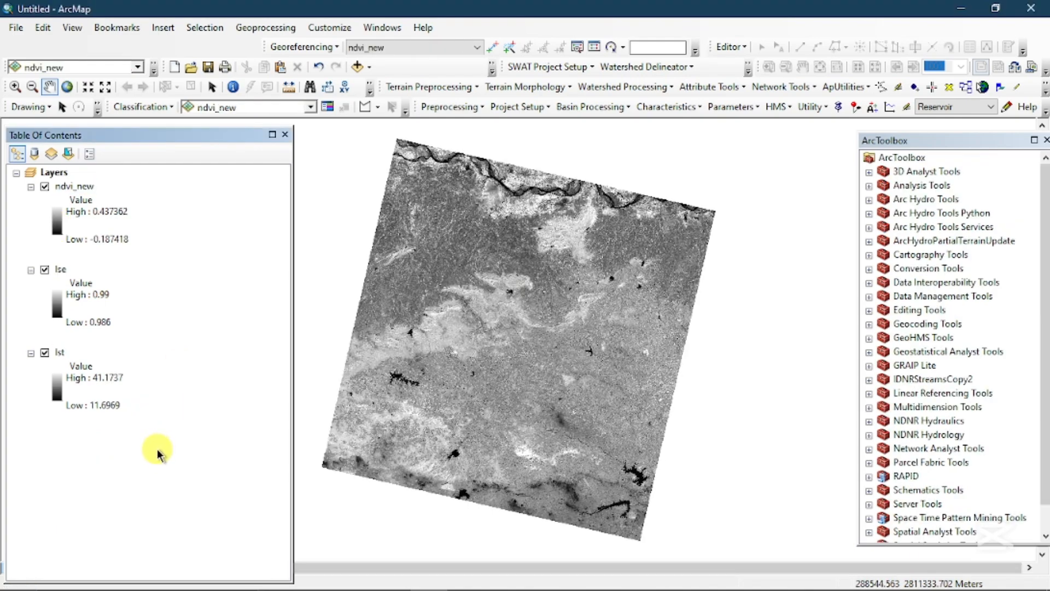
left_click_drag(62, 354, 62, 191)
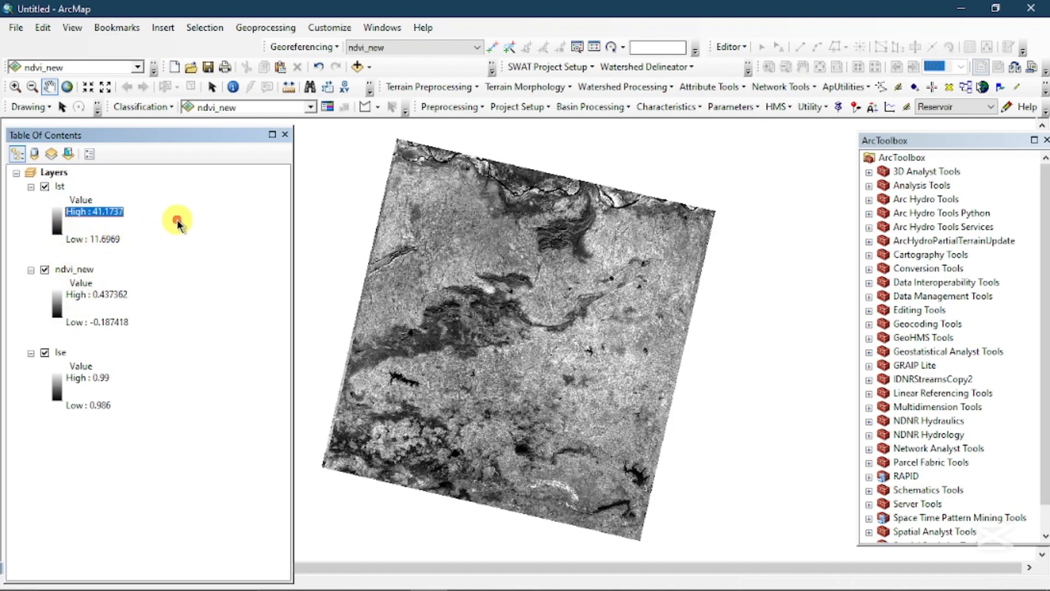
- Symbolize the lst layer with the red-yellow-green color ramp, inverted so red marks high values and green marks low ones
left_click(61, 233)
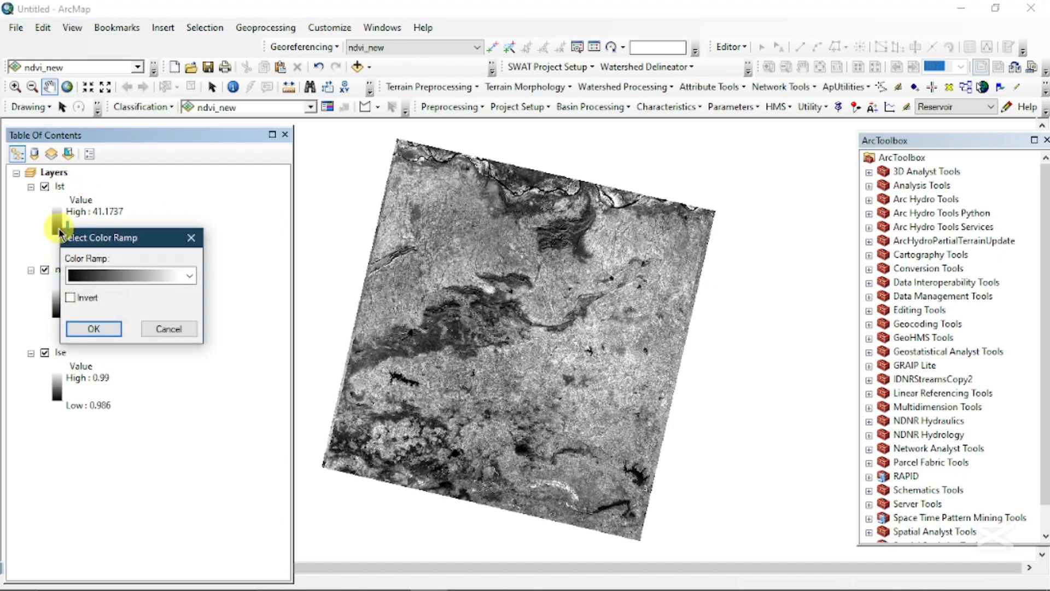
left_click(88, 276)
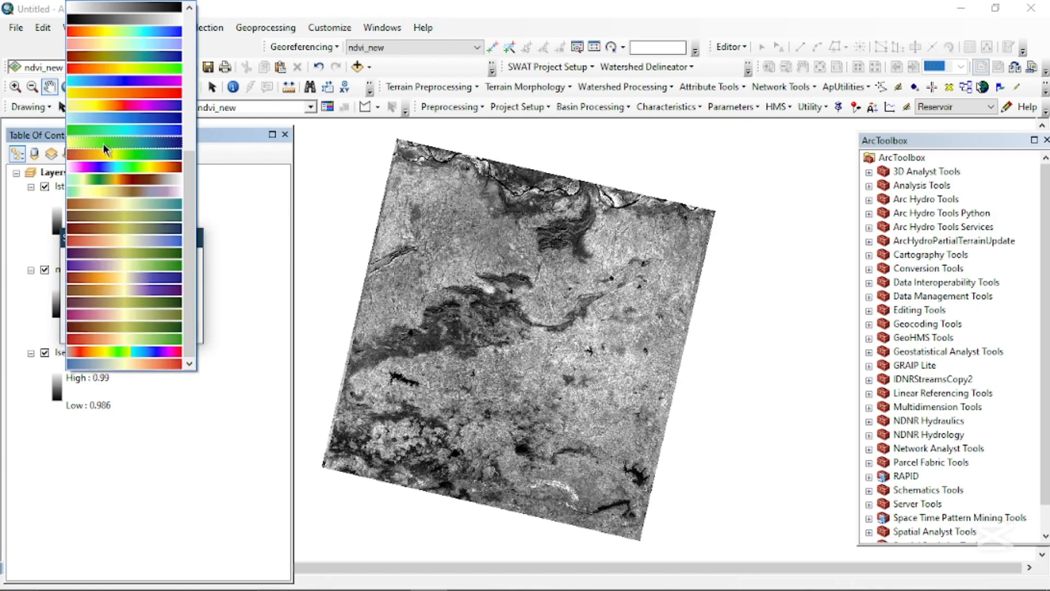
left_click(104, 70)
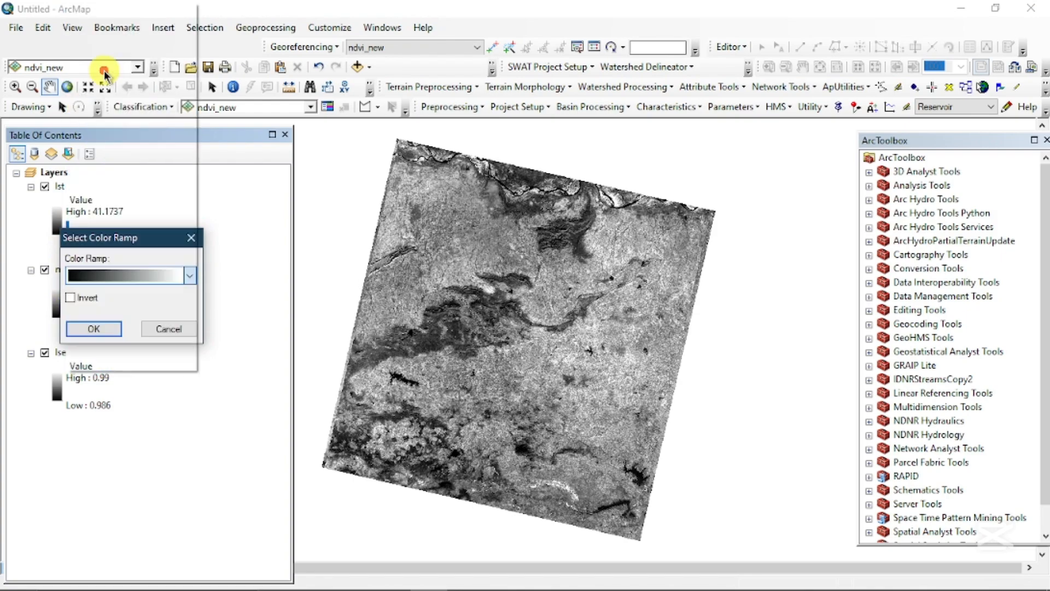
left_click(79, 329)
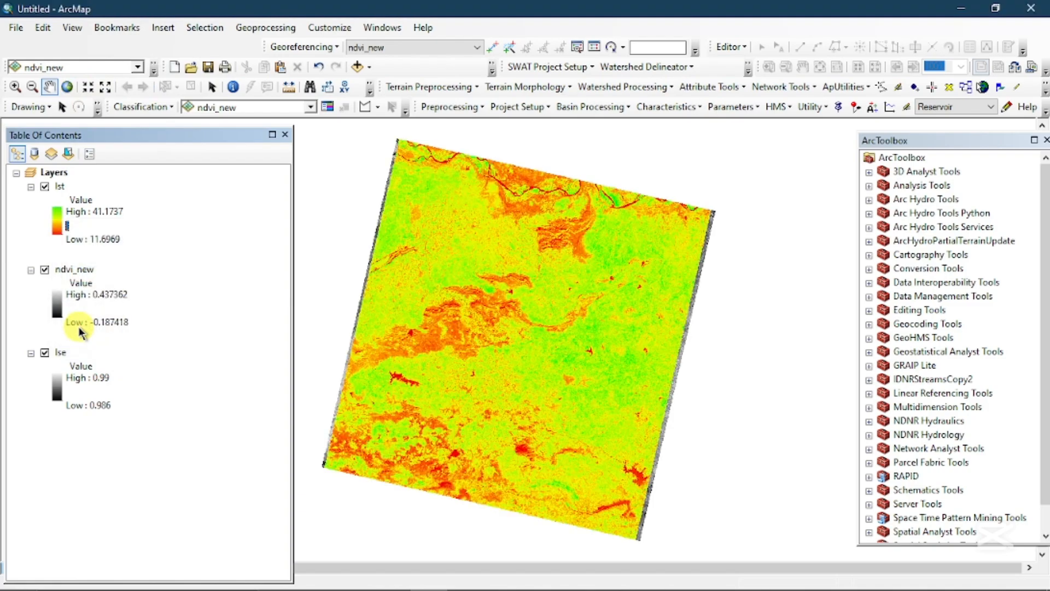
left_click(57, 226)
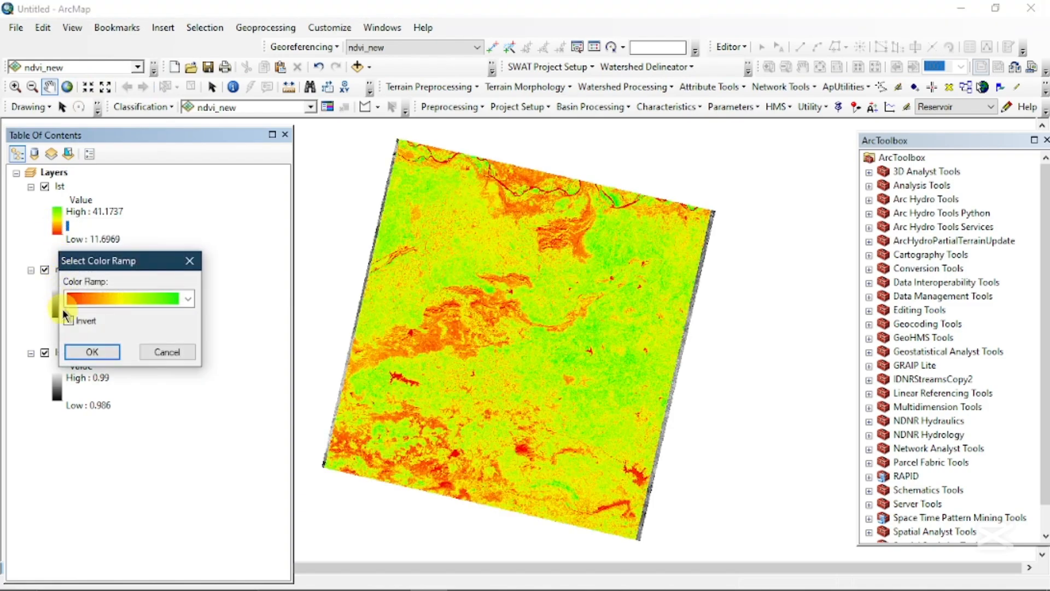
left_click(82, 351)
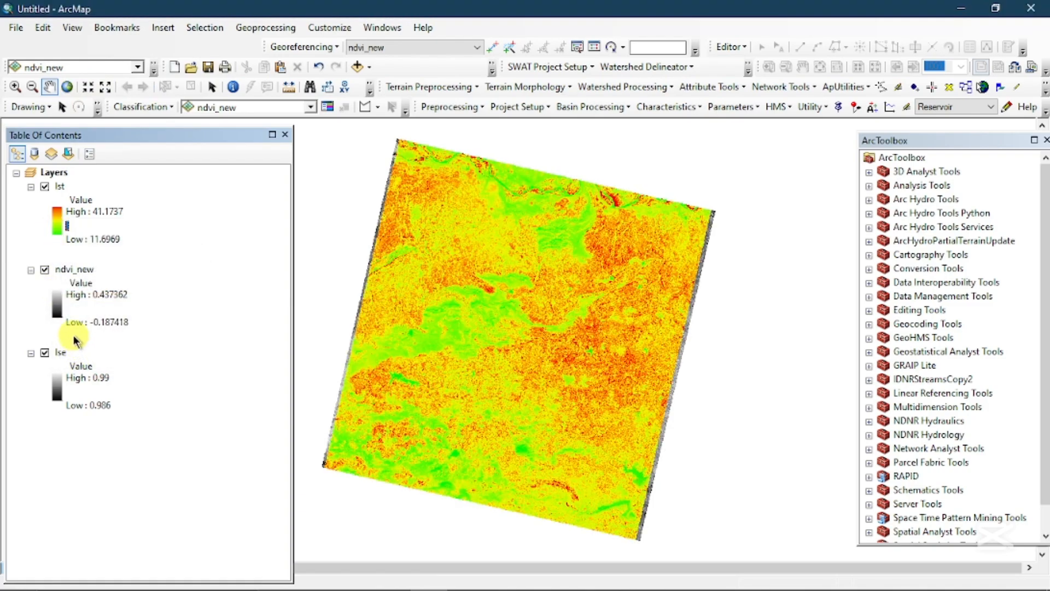
- Turn off the ndvi_new and lse layers so only the lst layer is displayed
scroll(540, 268, "up", 2)
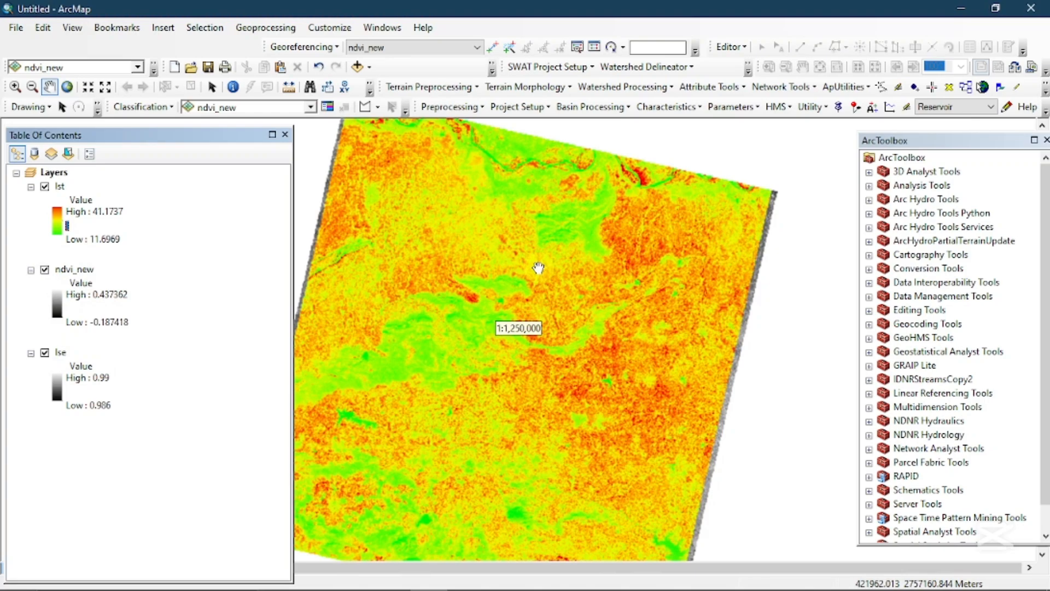
left_click_drag(545, 427, 602, 274)
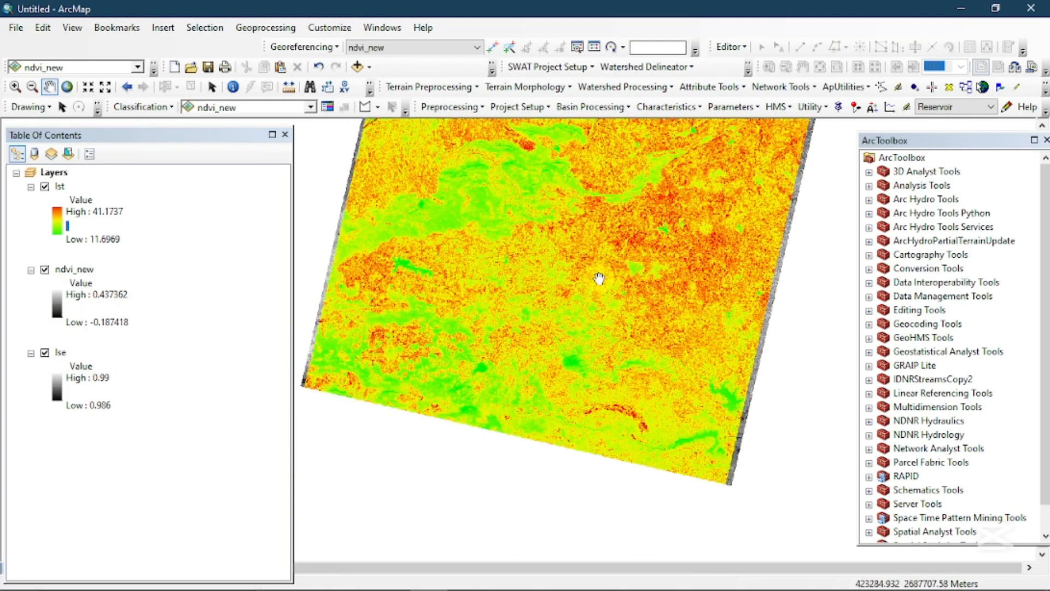
left_click(44, 270)
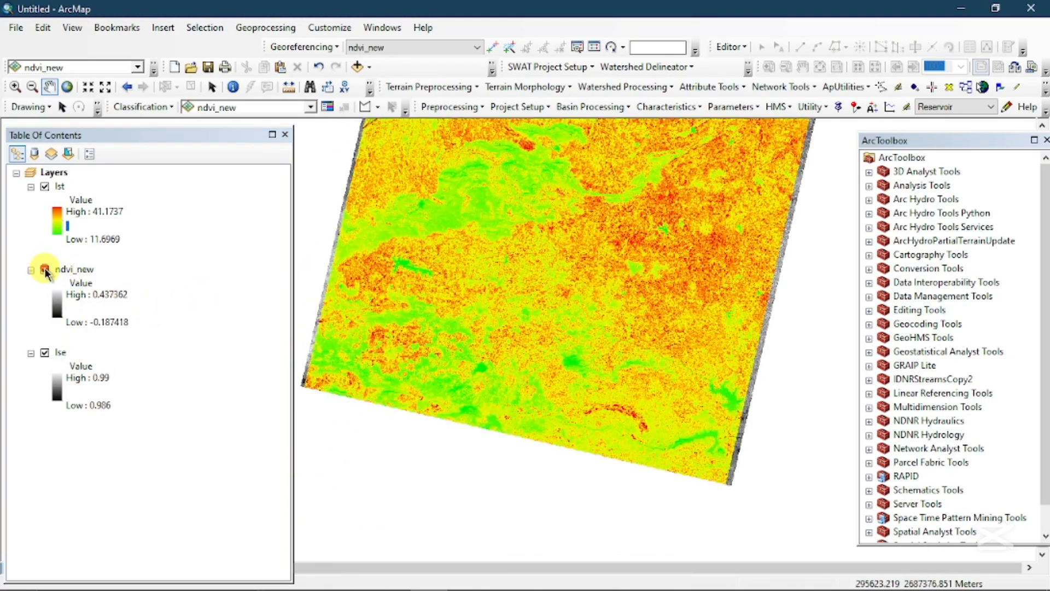
left_click(44, 352)
- Examine the lst raster and check the high and low temperature values in its legend
left_click_drag(534, 251, 496, 347)
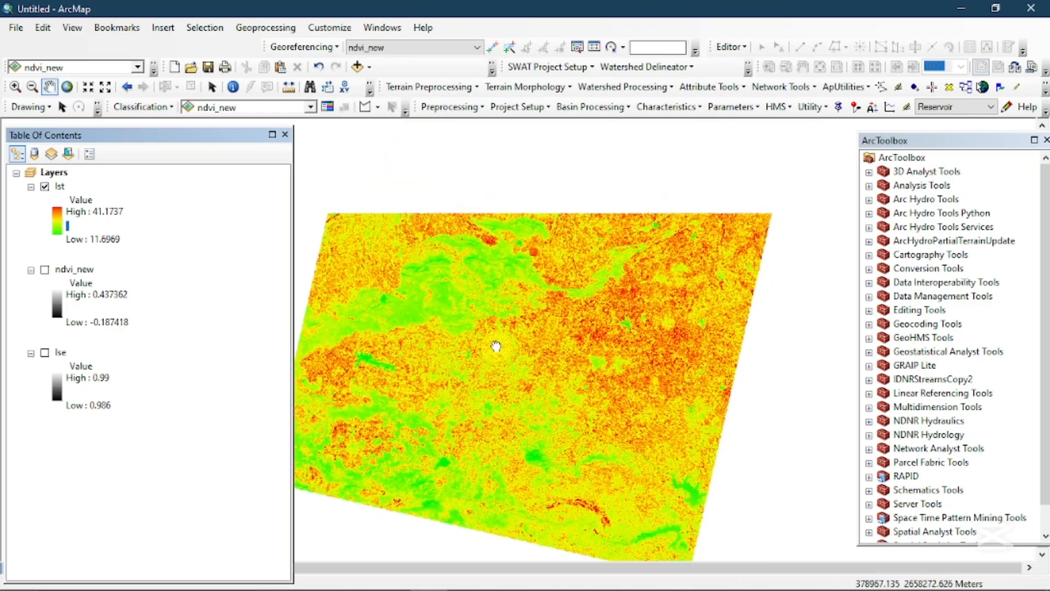
scroll(481, 299, "up", 2)
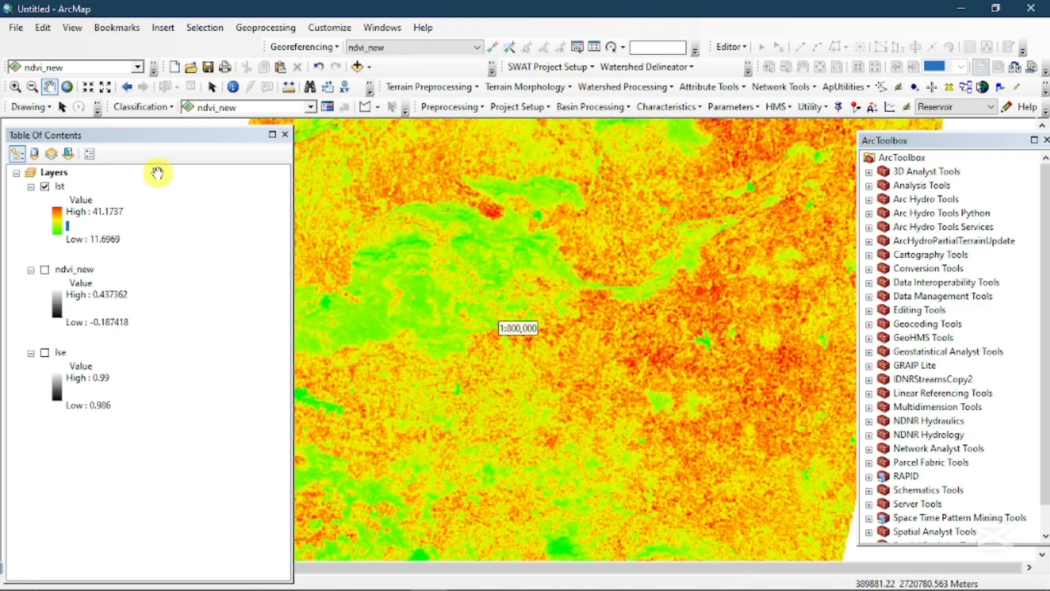
left_click(103, 212)
left_click(103, 212)
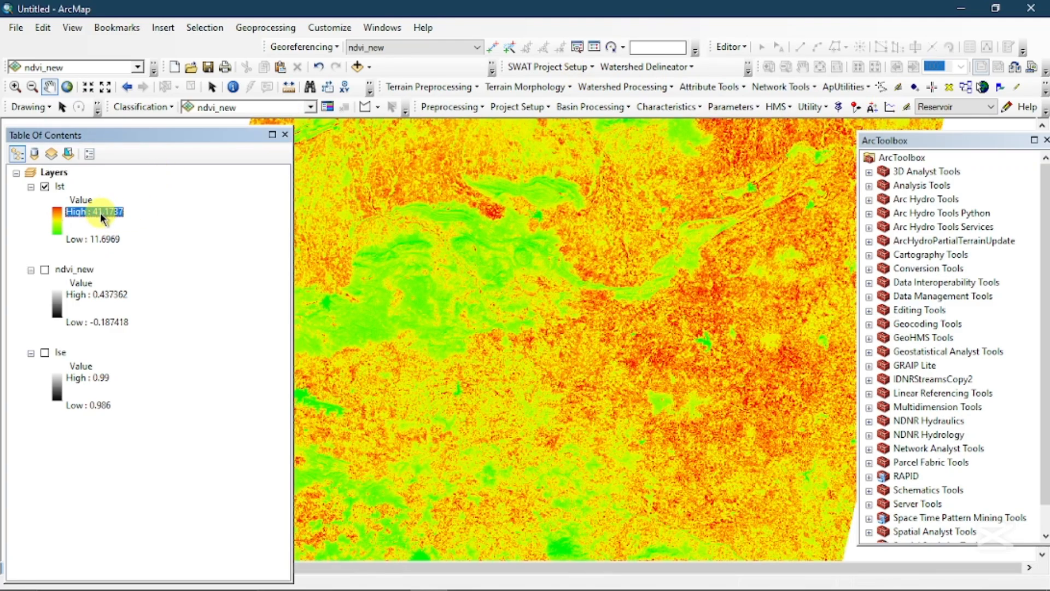
left_click(104, 240)
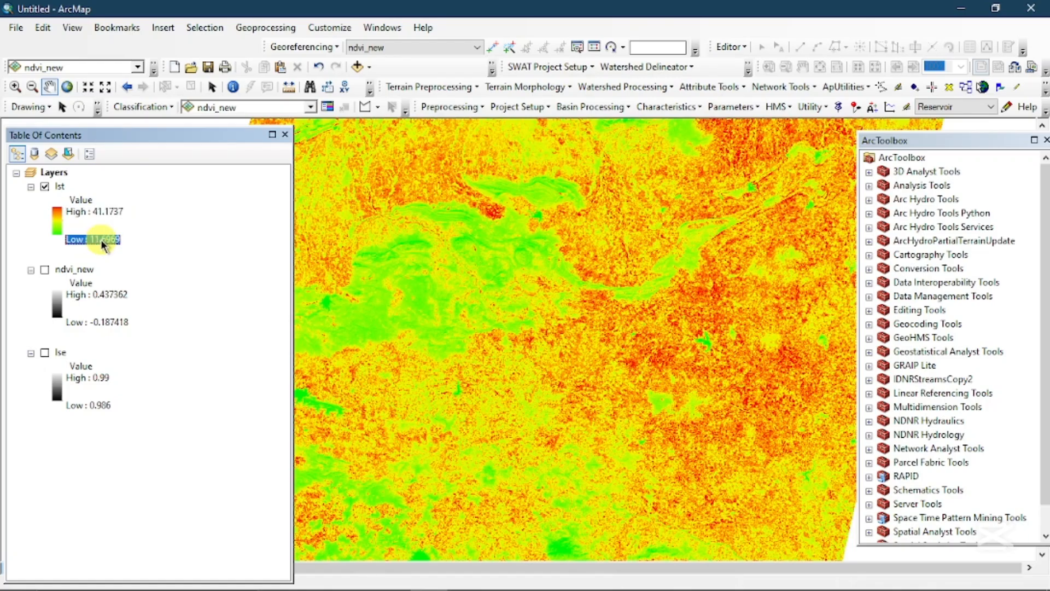
left_click(98, 244)
- Identify a pixel in the large green low-temperature area of the lst raster
scroll(556, 385, "up", 5)
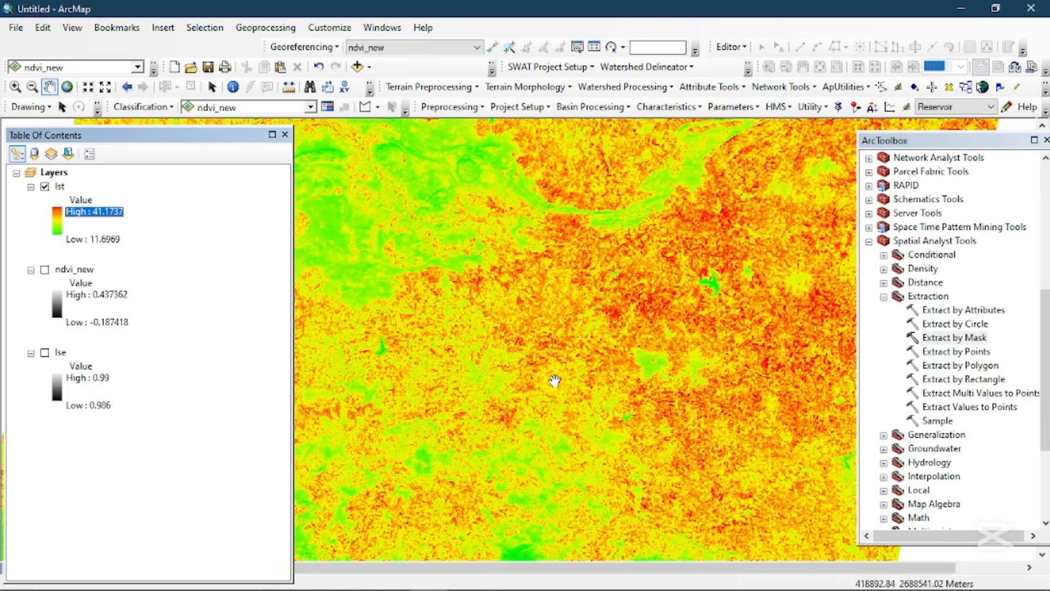
left_click_drag(416, 231, 554, 344)
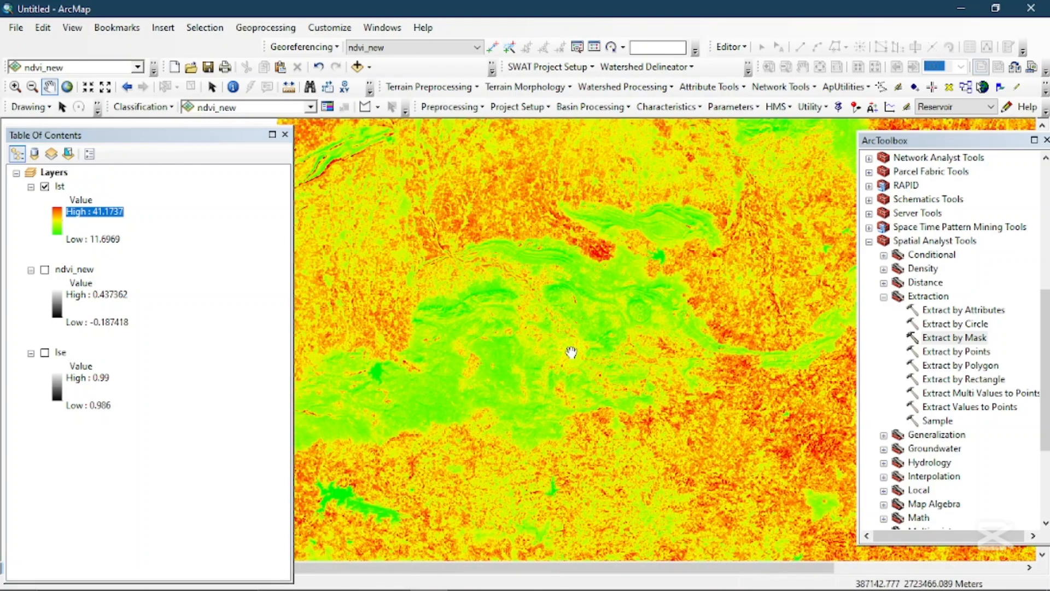
scroll(566, 350, "up", 2)
left_click(233, 86)
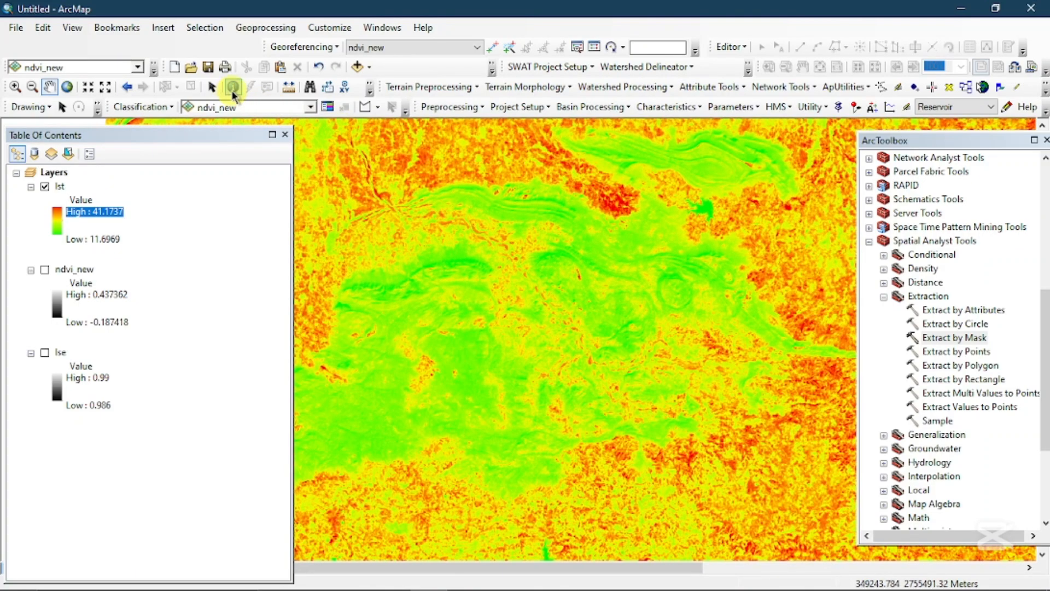
left_click(406, 285)
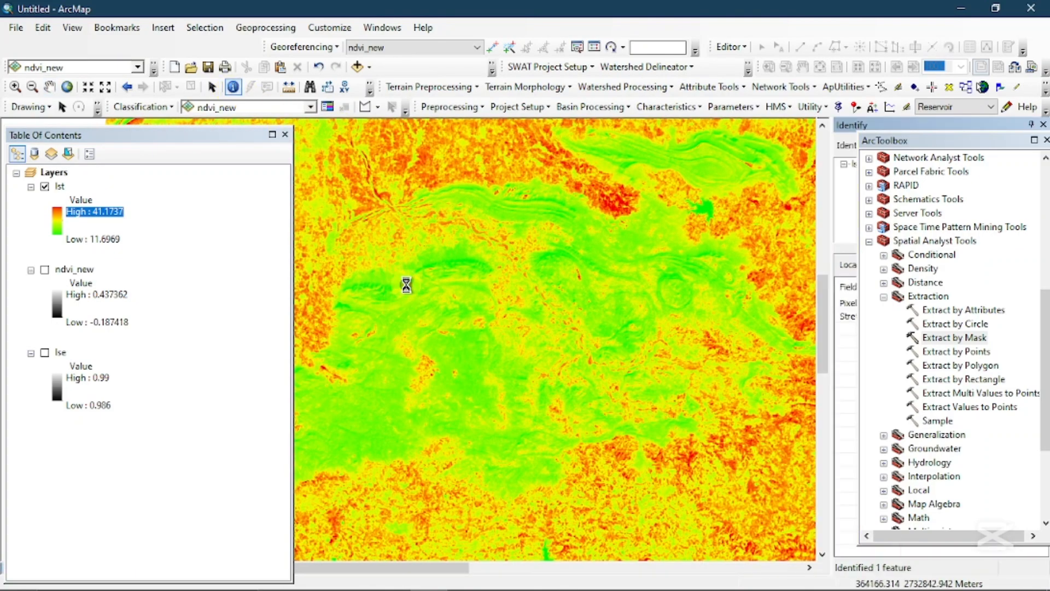
- Close ArcToolbox and undock the Identify window to read the identified pixel's value
left_click(1046, 141)
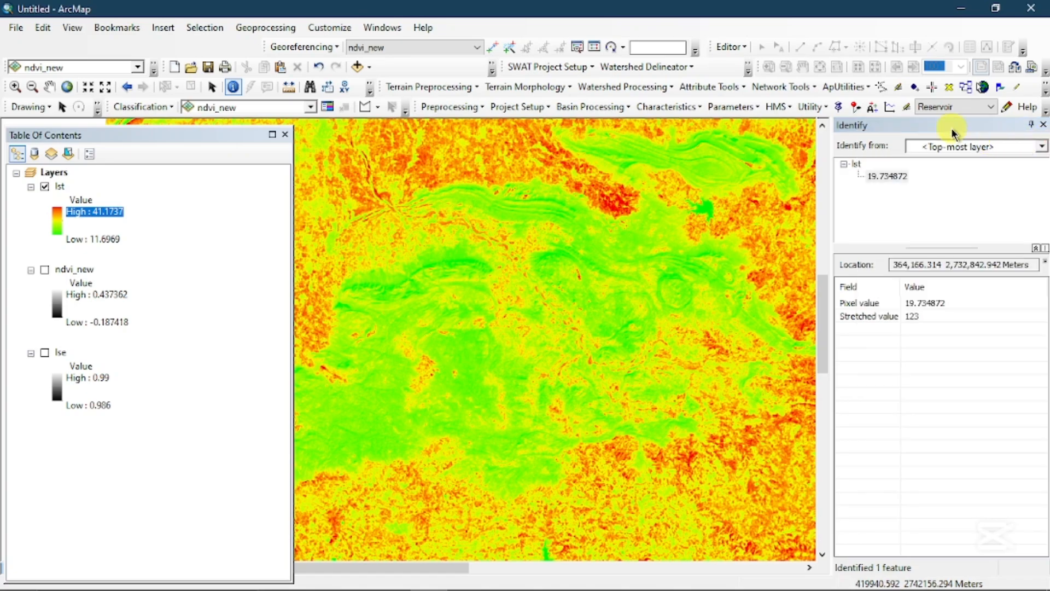
double_click(819, 132)
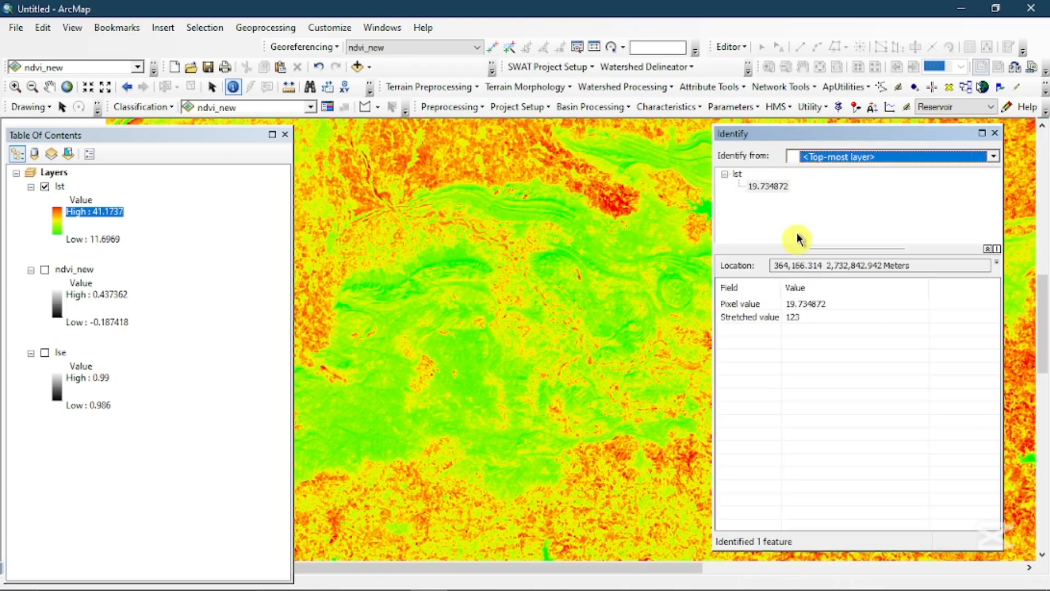
left_click(794, 304)
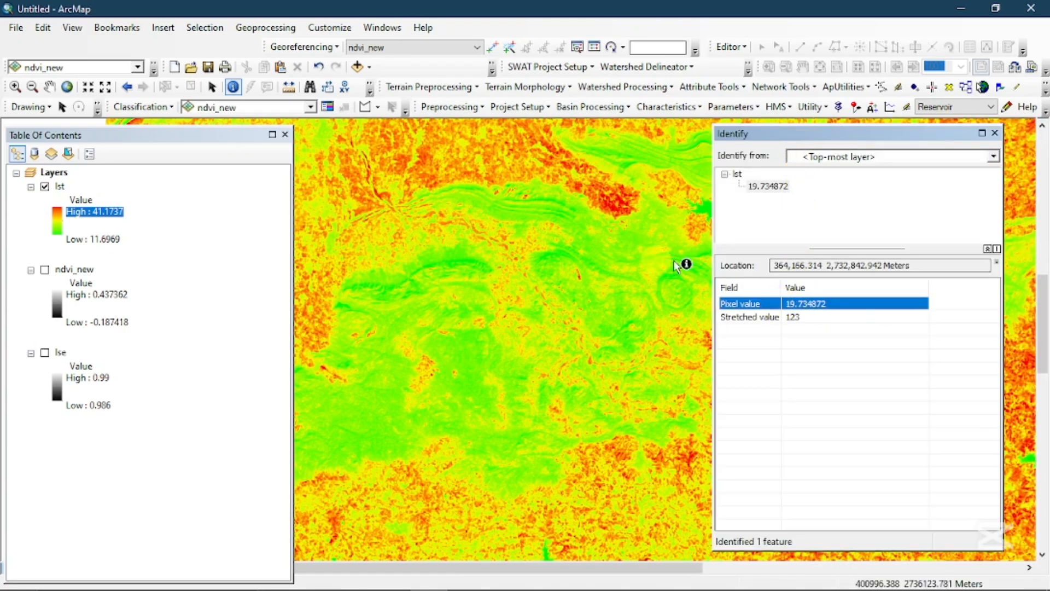
- Identify pixels above the large green area and in the nearby dark red patch, checking each pixel value
left_click(551, 168)
left_click(807, 305)
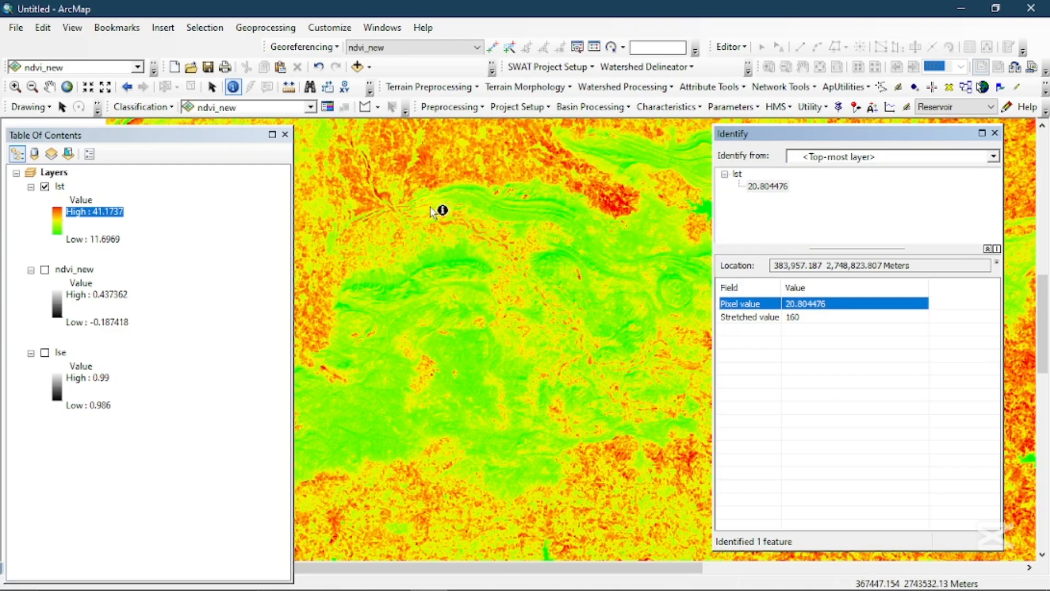
left_click(614, 211)
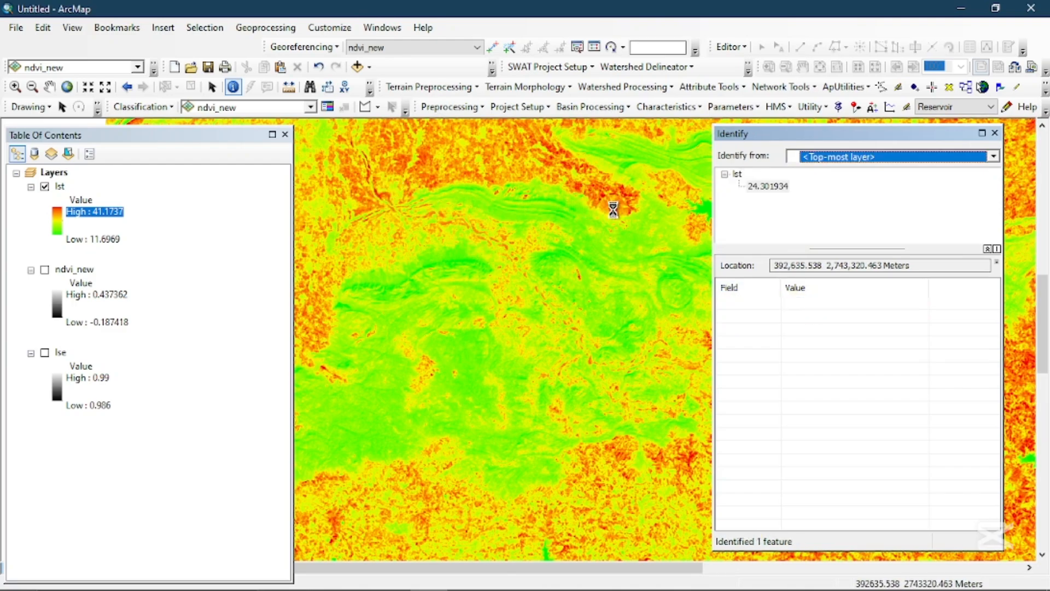
left_click(793, 306)
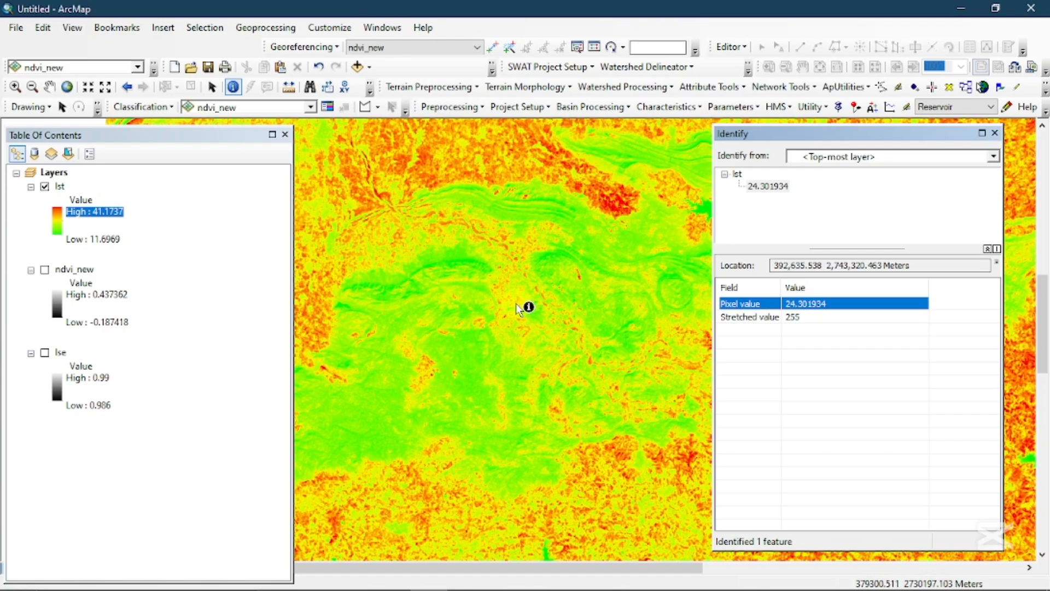
- Identify a pixel in a red high-temperature patch southeast of the green area, viewed at 1:125,000
scroll(517, 304, "up", 3)
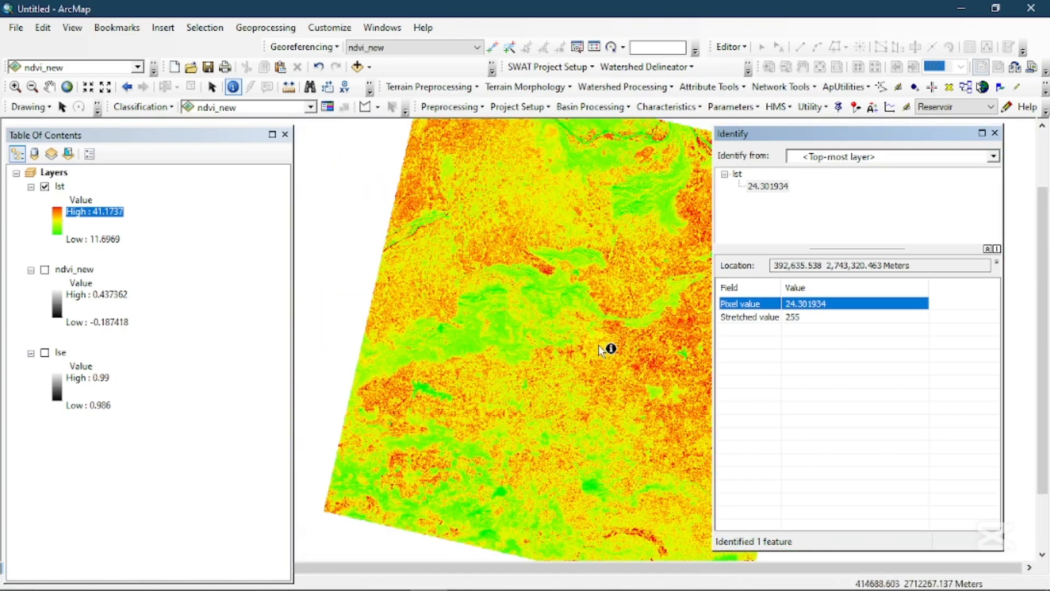
scroll(662, 369, "down", 3)
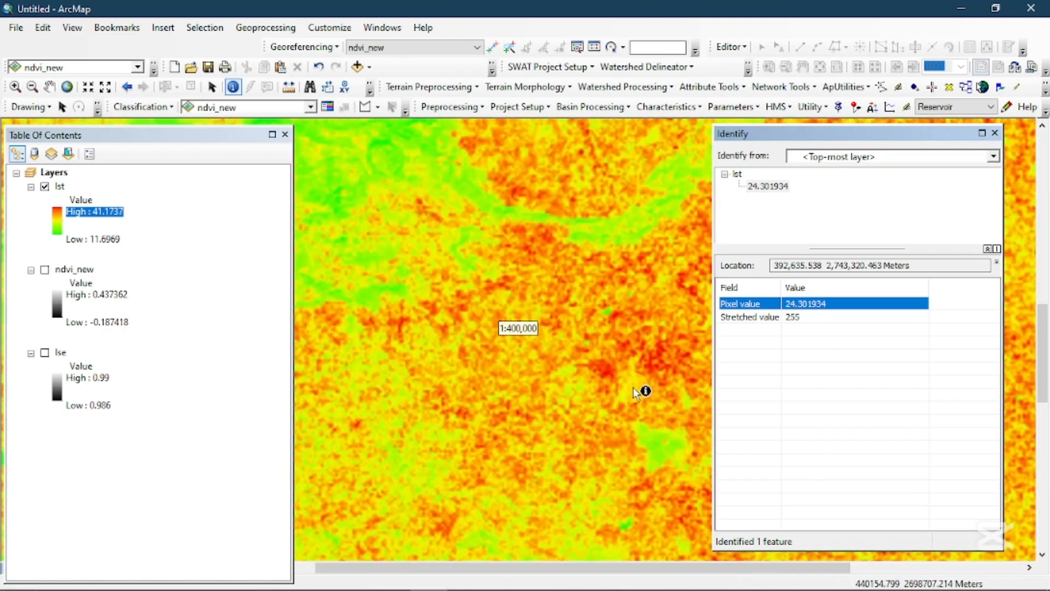
scroll(618, 377, "down", 4)
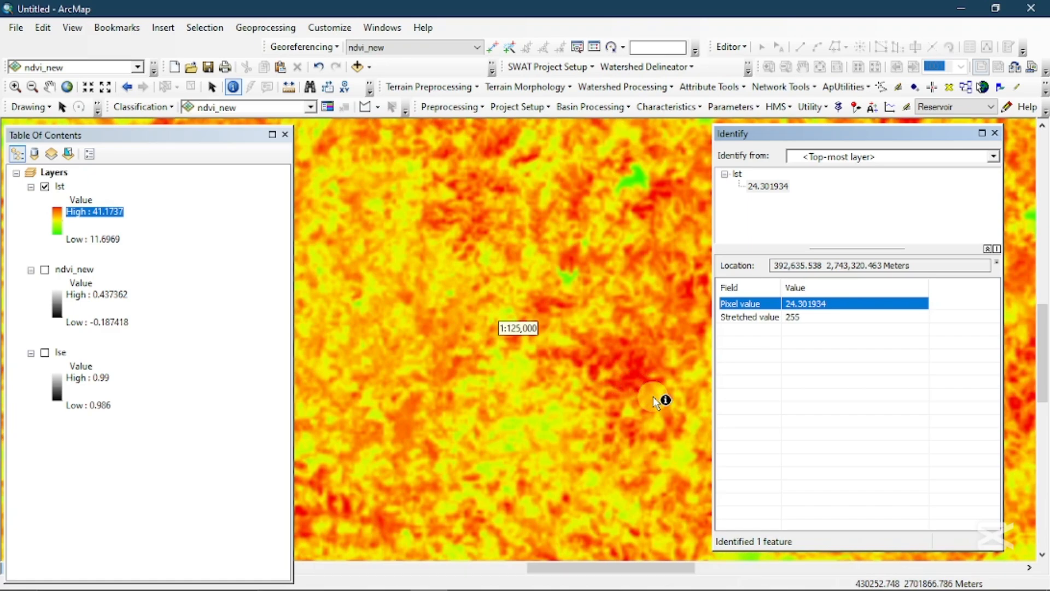
left_click(632, 376)
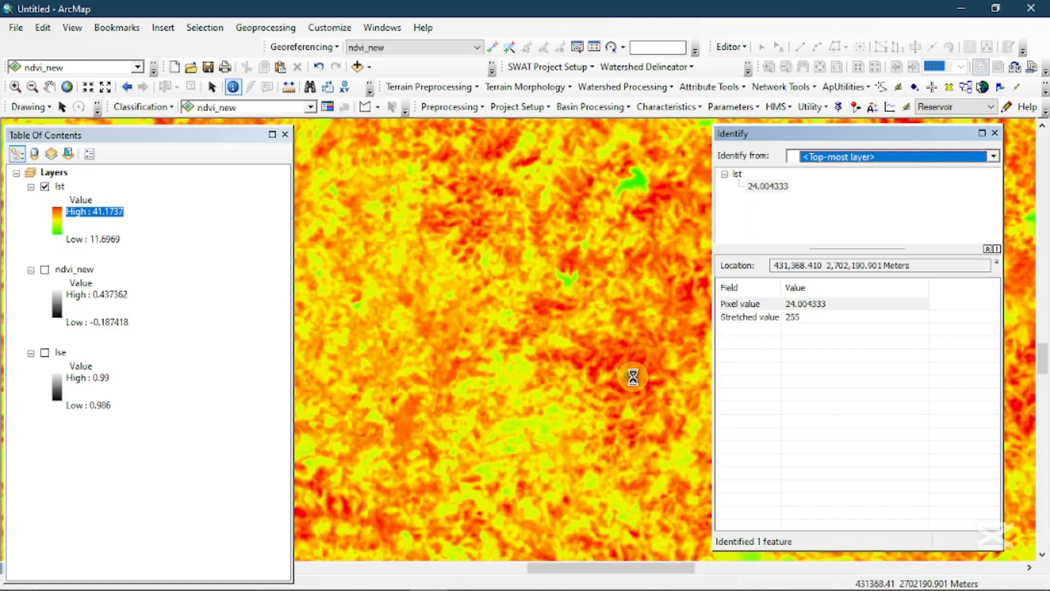